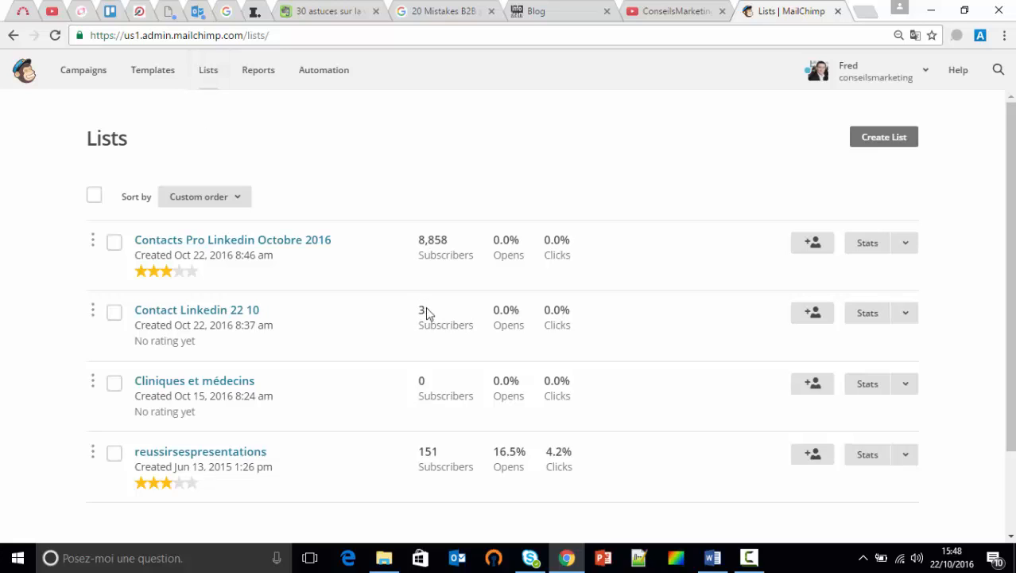
# Go to the account's automations and start adding a new one from the automation catalogue.
pyautogui.click(320, 72)
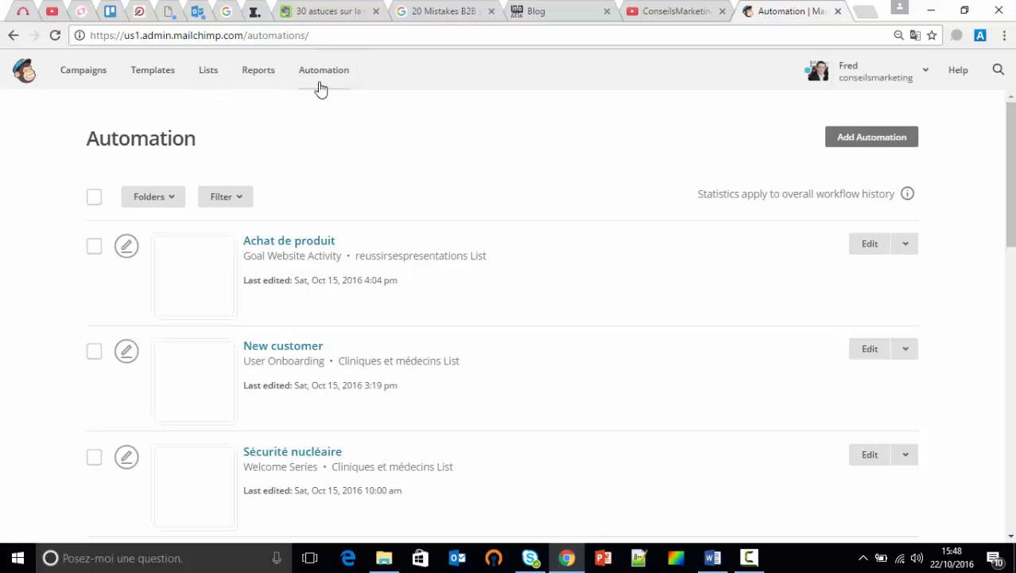
pyautogui.click(864, 138)
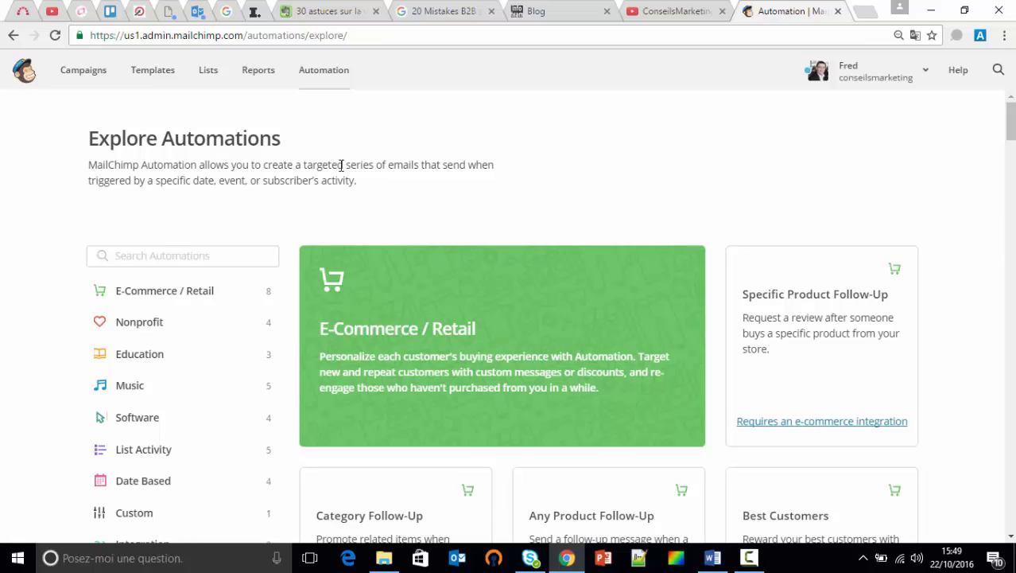
# Review the E-Commerce / Retail automation recipes, including First Purchase and Abandoned Cart Email.
pyautogui.scroll(-3, 347, 176)
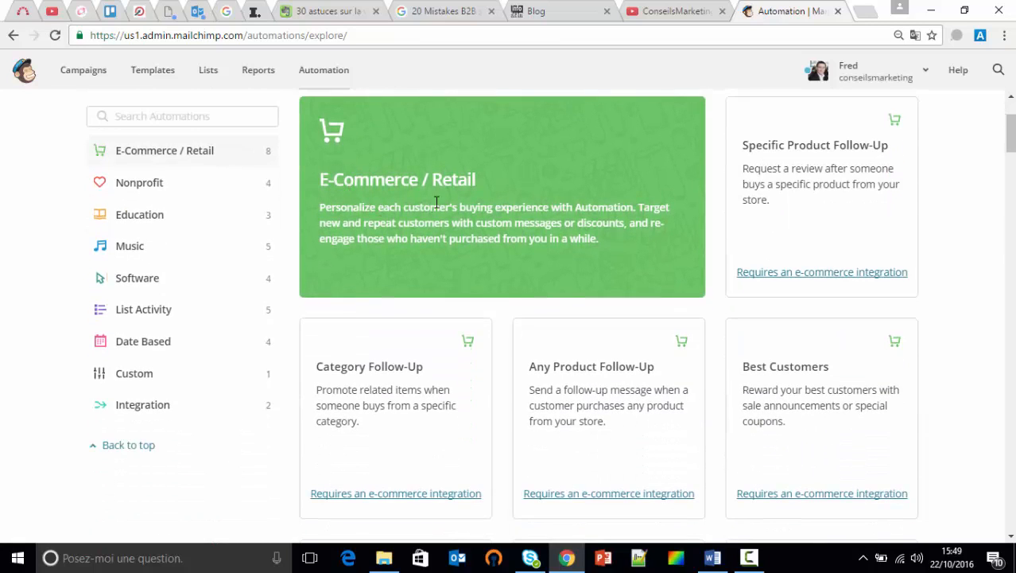
pyautogui.scroll(3, 410, 199)
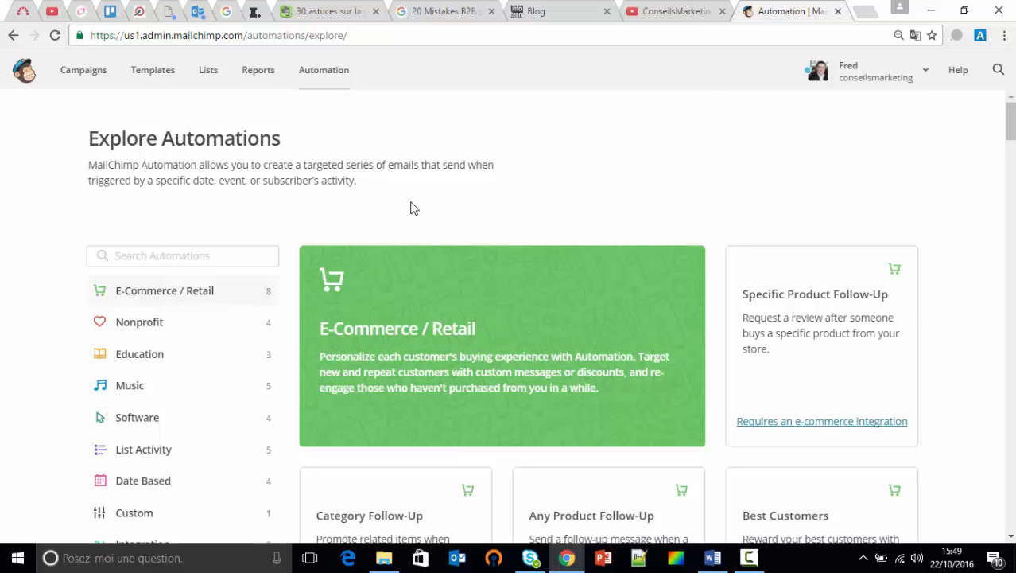
pyautogui.scroll(-3, 414, 207)
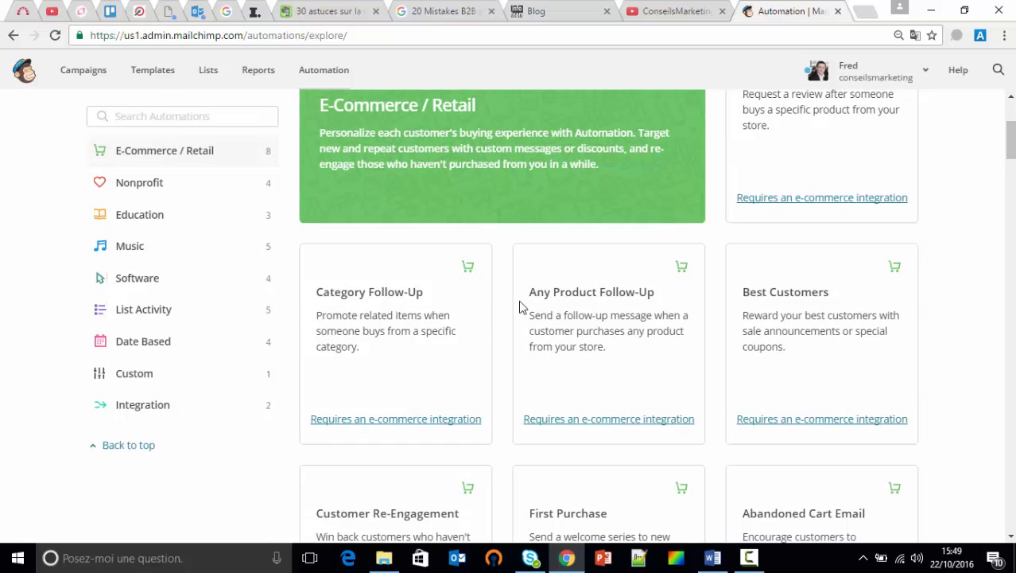
pyautogui.scroll(1, 613, 308)
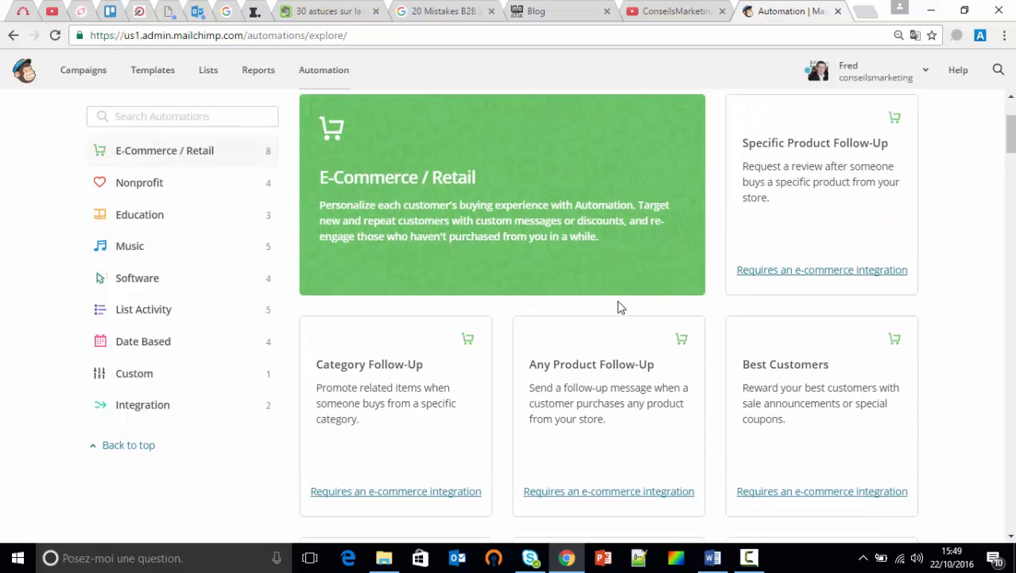
pyautogui.scroll(-3, 617, 300)
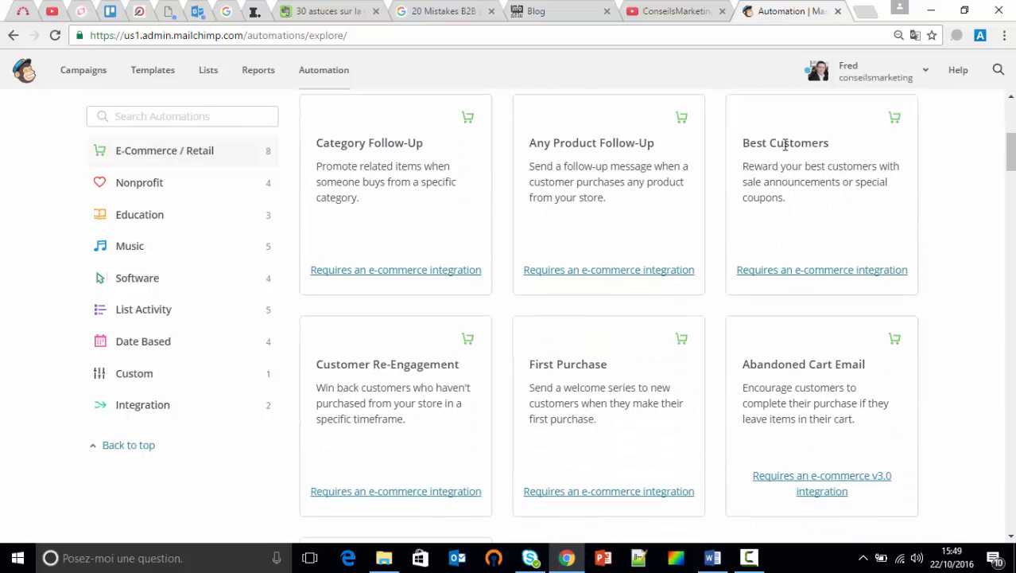
pyautogui.moveTo(607, 363); pyautogui.dragTo(529, 363)
pyautogui.scroll(-2, 582, 309)
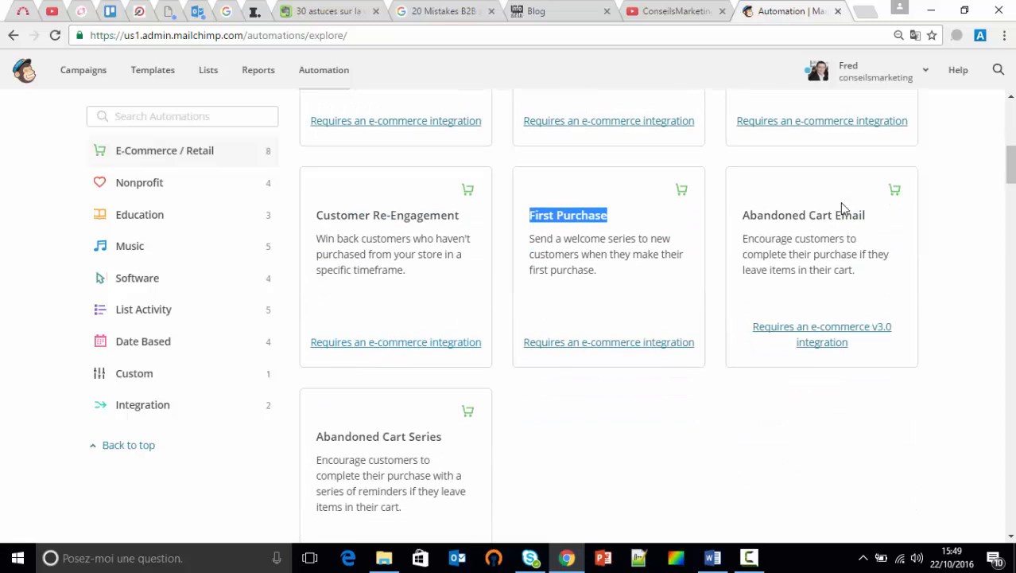
pyautogui.moveTo(880, 221); pyautogui.dragTo(731, 221)
pyautogui.scroll(-6, 491, 286)
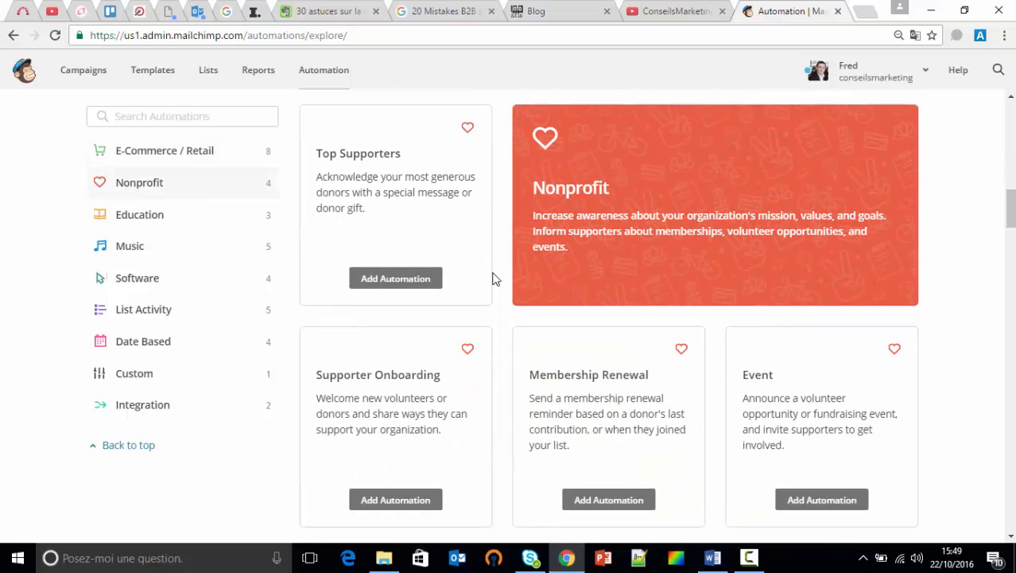
# Review the automation recipes offered for Nonprofit, Education, Music and Software.
pyautogui.scroll(-2, 494, 279)
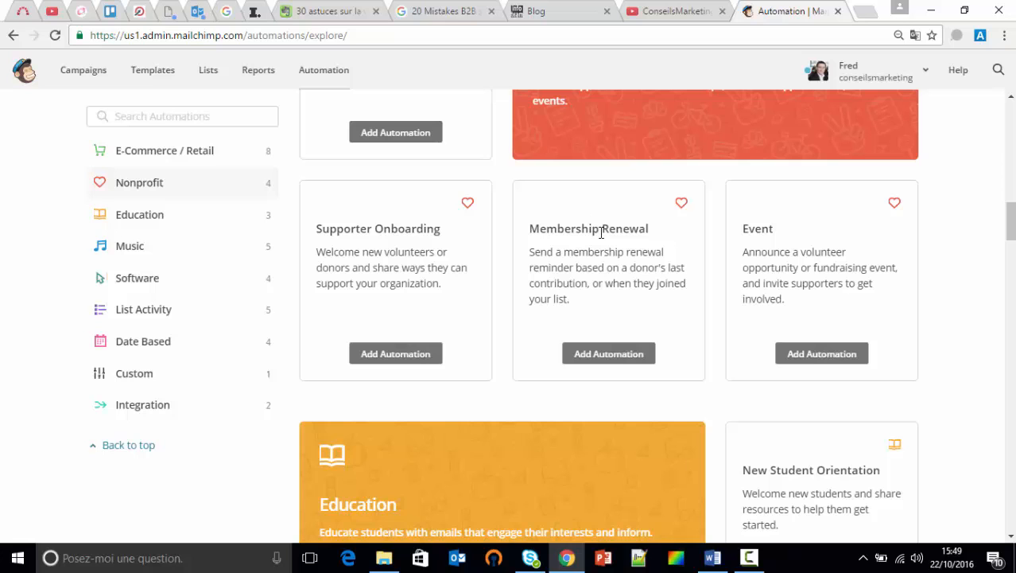
pyautogui.scroll(-5, 607, 240)
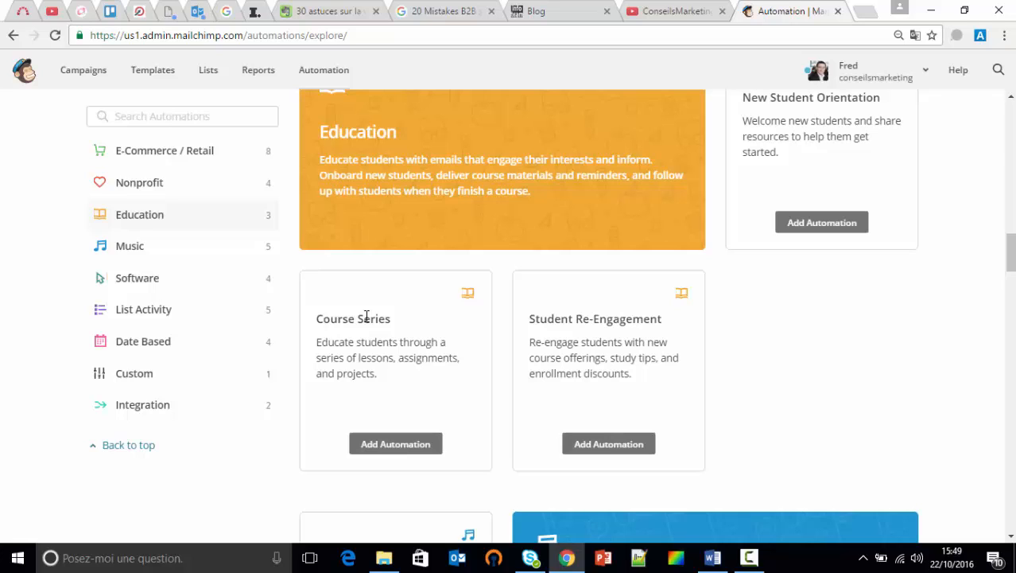
pyautogui.scroll(-5, 368, 316)
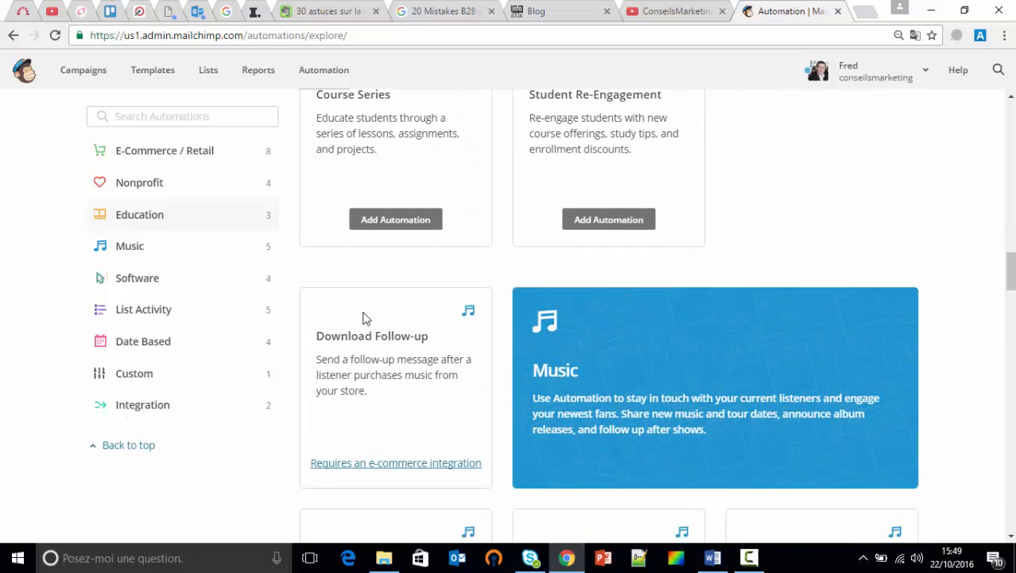
pyautogui.scroll(-1, 377, 319)
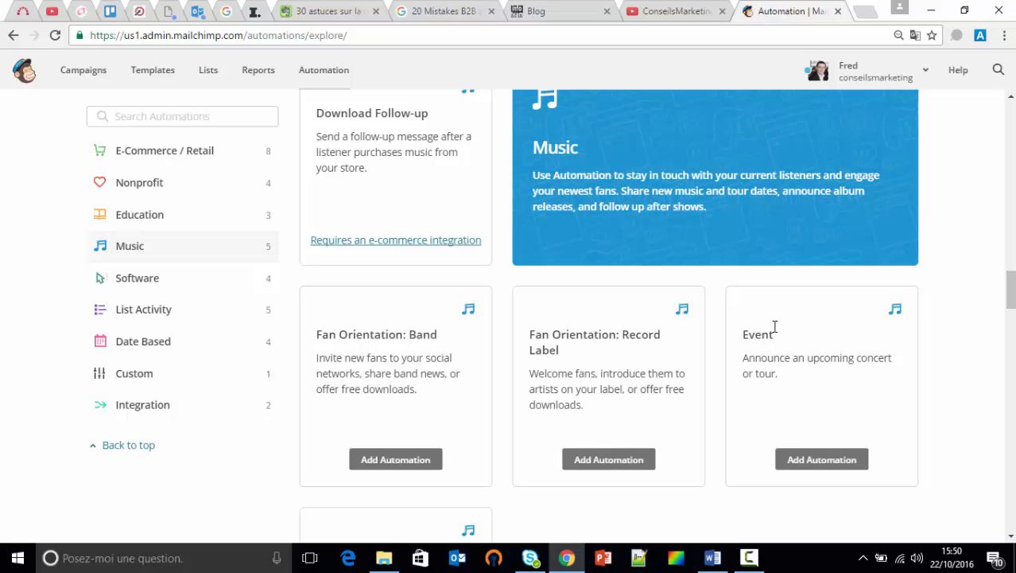
pyautogui.scroll(-6, 775, 327)
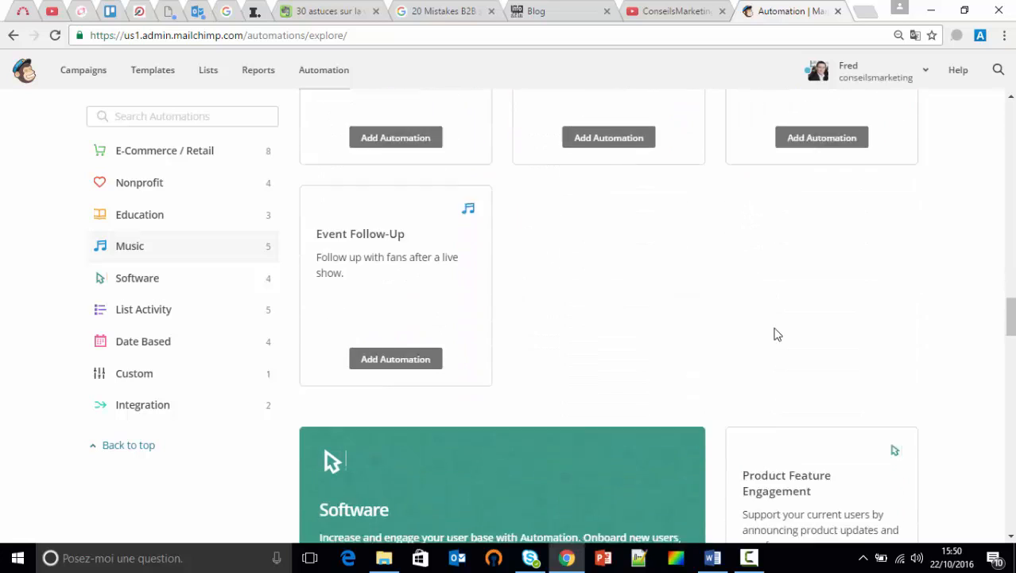
pyautogui.scroll(-2, 772, 326)
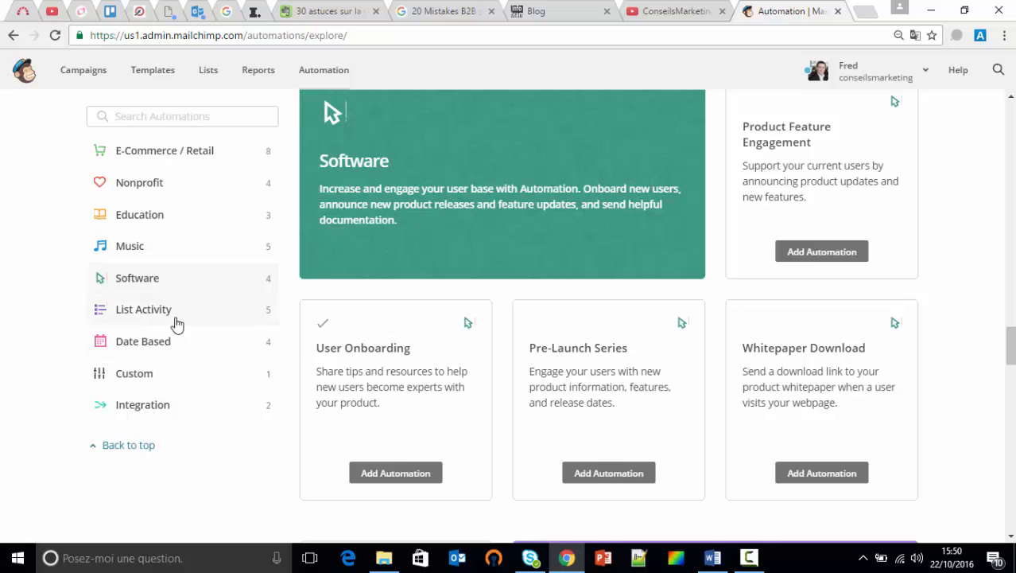
# Review the List Activity, Date Based, Custom and Integration automation recipes, including Birthdays.
pyautogui.scroll(-5, 644, 348)
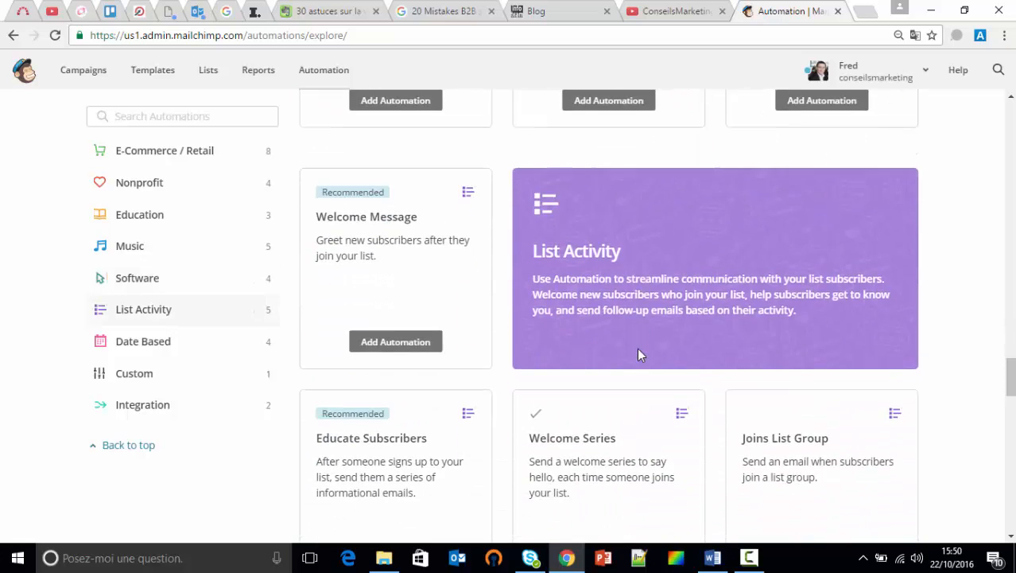
pyautogui.scroll(-2, 641, 354)
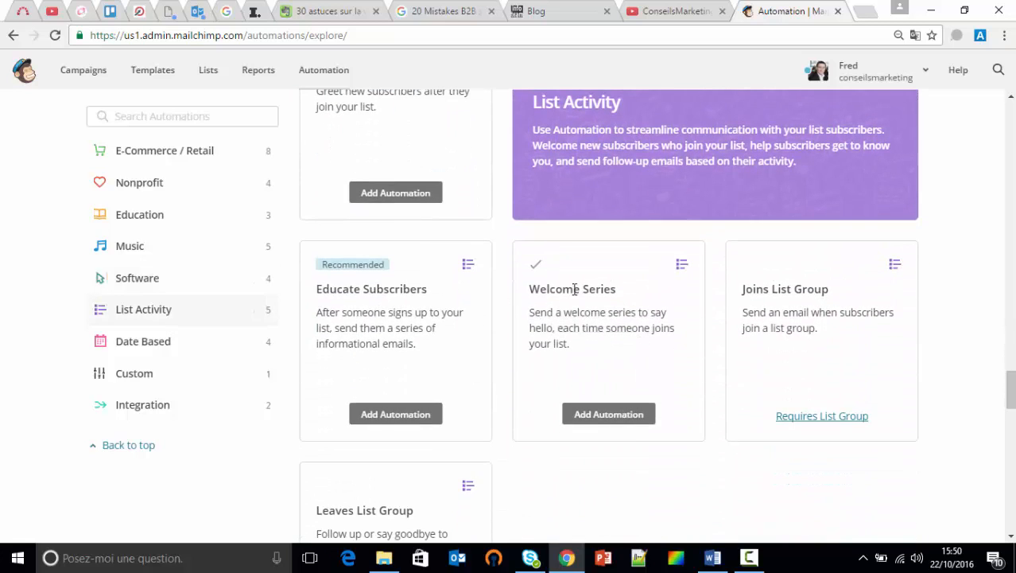
pyautogui.scroll(-1, 585, 288)
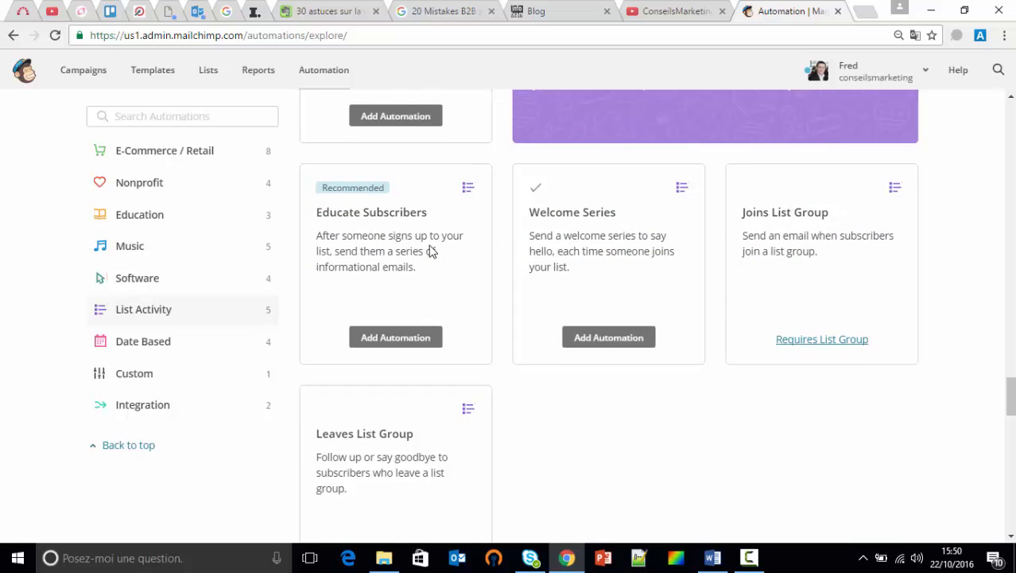
pyautogui.scroll(-2, 431, 252)
pyautogui.scroll(-5, 430, 251)
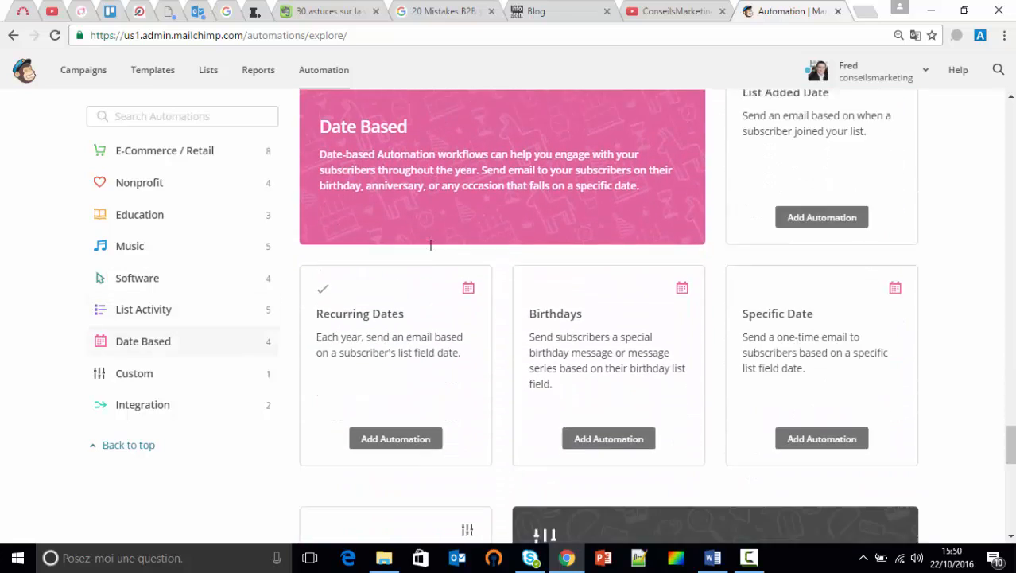
pyautogui.moveTo(587, 311); pyautogui.dragTo(404, 298)
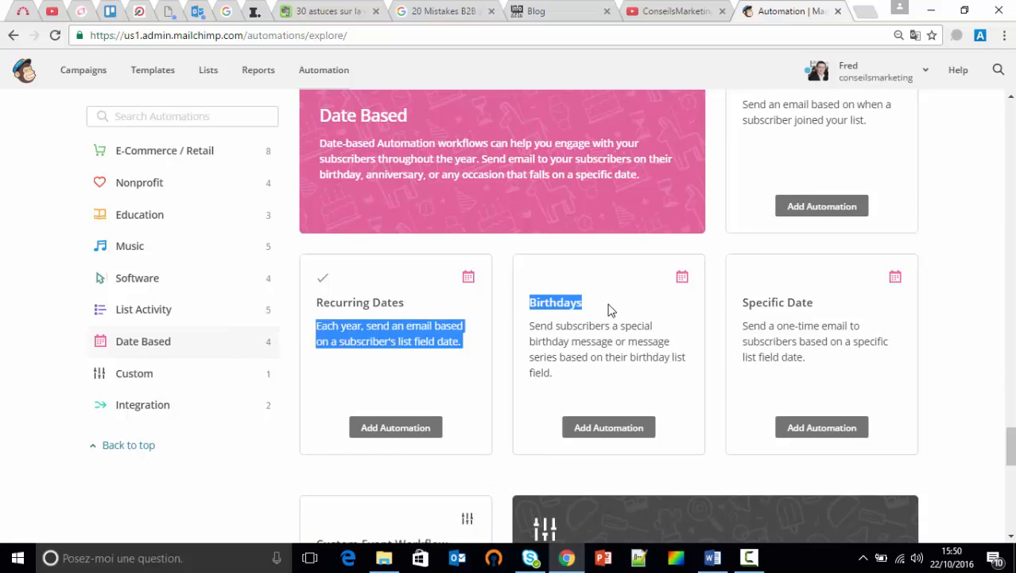
pyautogui.scroll(-3, 608, 310)
pyautogui.scroll(-3, 606, 317)
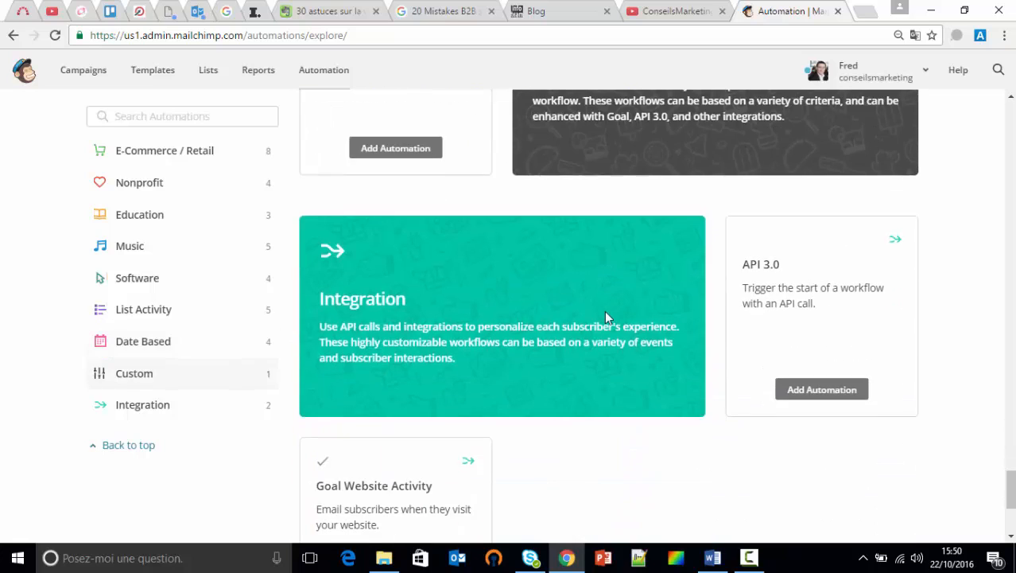
pyautogui.scroll(-2, 606, 317)
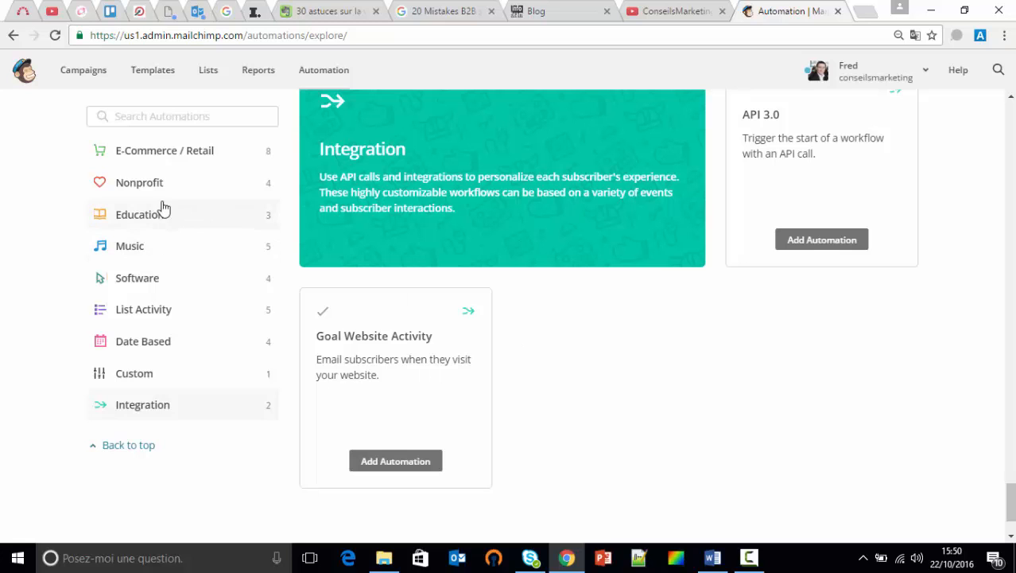
# Return to the Software category and start adding a Whitepaper Download automation.
pyautogui.scroll(10, 317, 287)
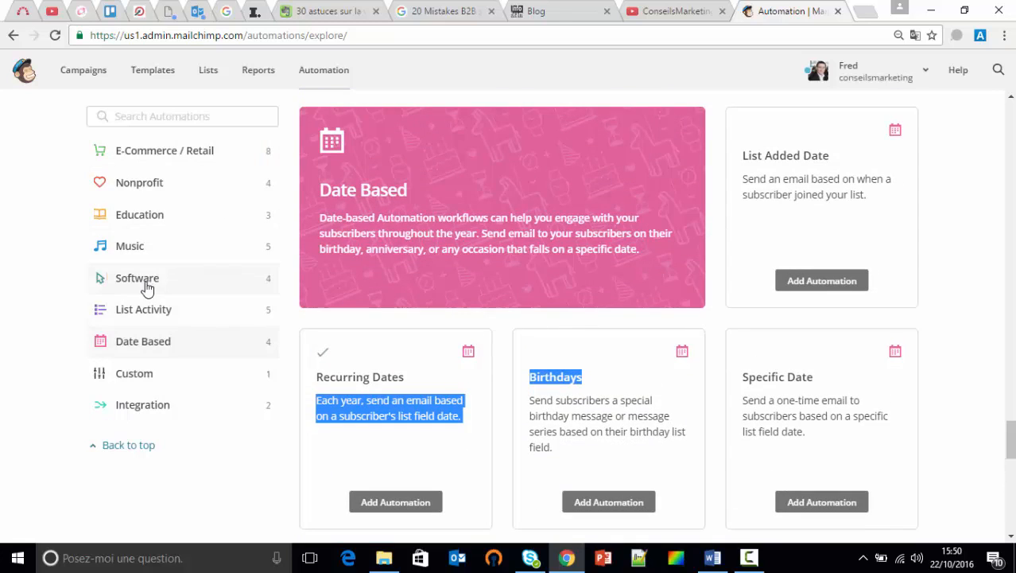
pyautogui.click(137, 284)
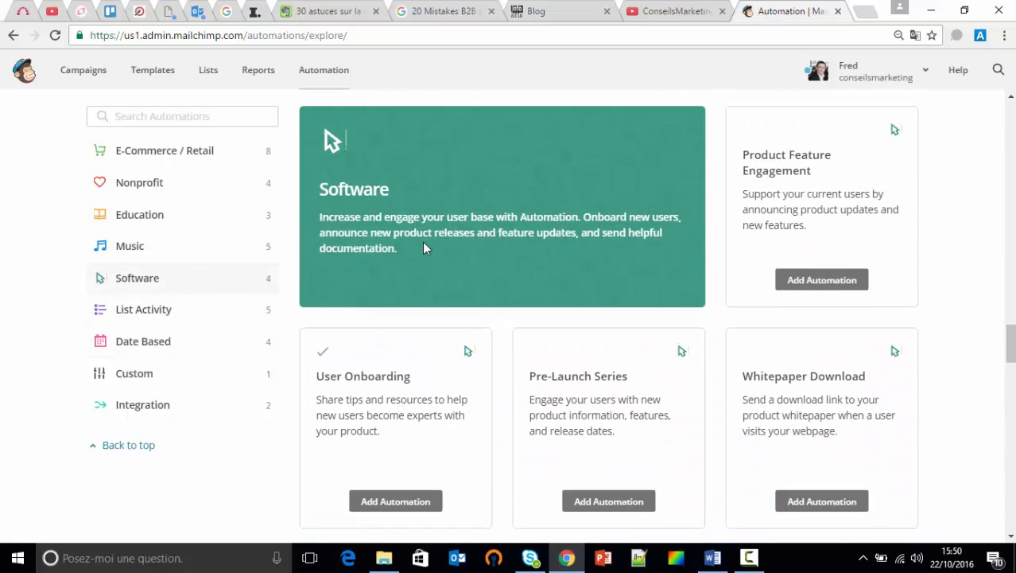
pyautogui.scroll(-1, 424, 244)
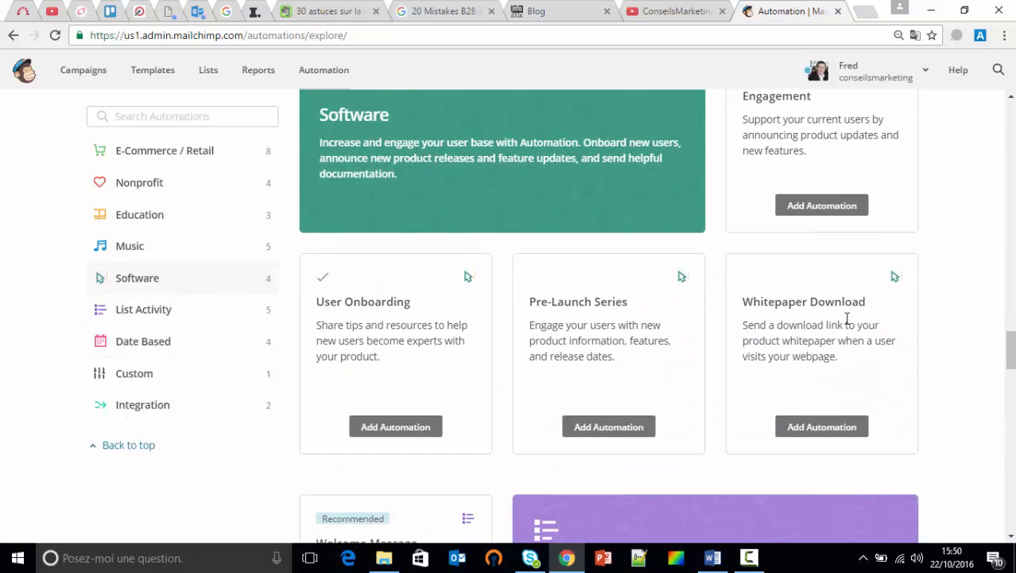
pyautogui.click(818, 427)
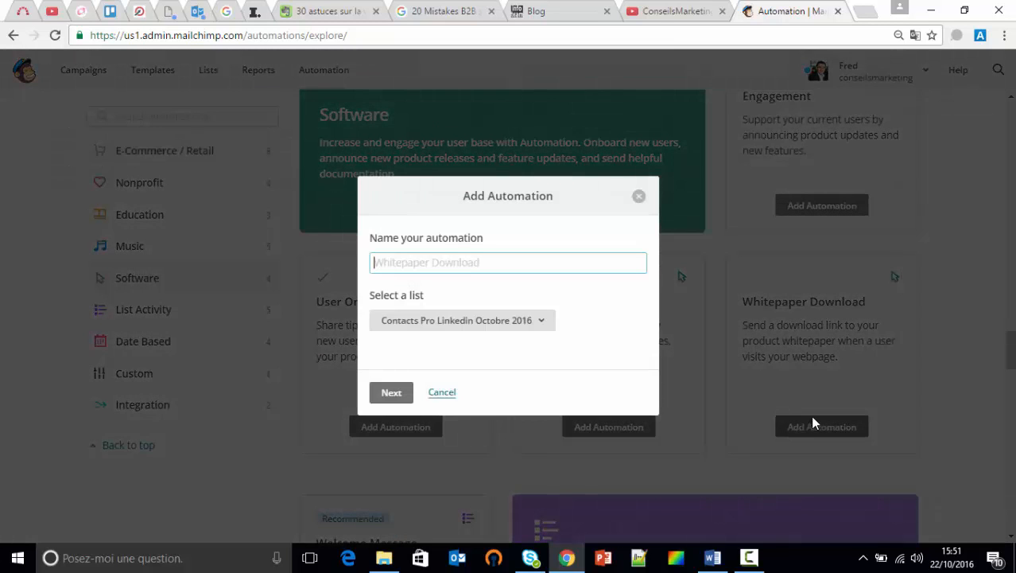
# Name the automation "Livre blanc CRM", assign it to the "Contact Linkedin 22 10" list and continue to its workflow.
pyautogui.click(444, 263)
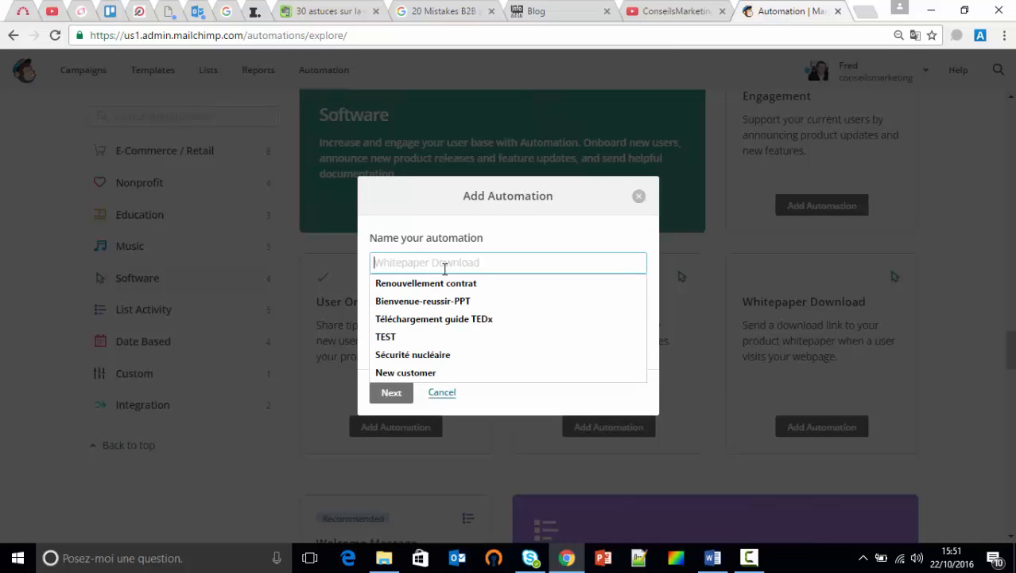
pyautogui.write('Livr bl')
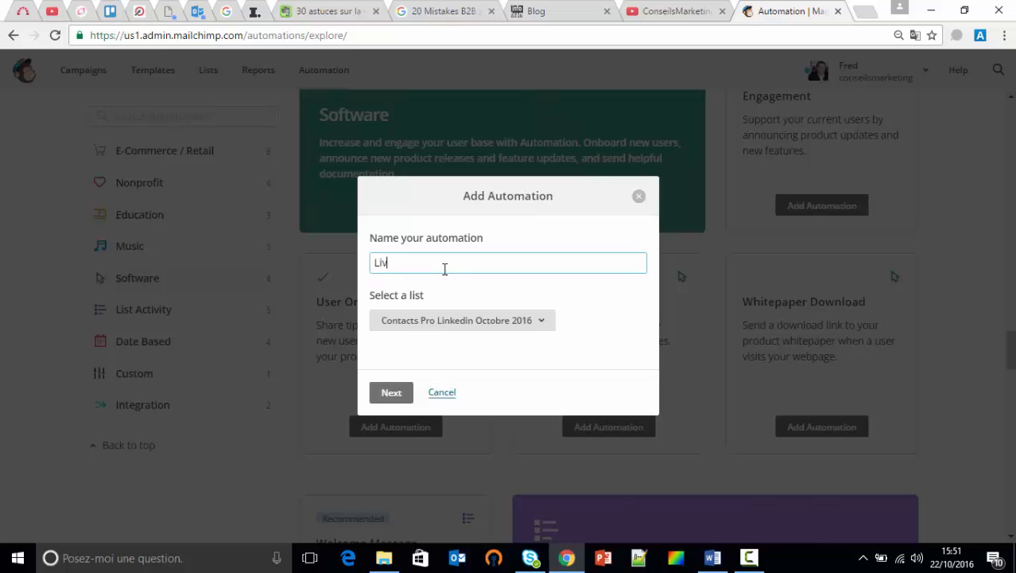
pyautogui.press('BackSpace')
pyautogui.press('BackSpace')
pyautogui.press('BackSpace')
pyautogui.write('e blanc CRM')
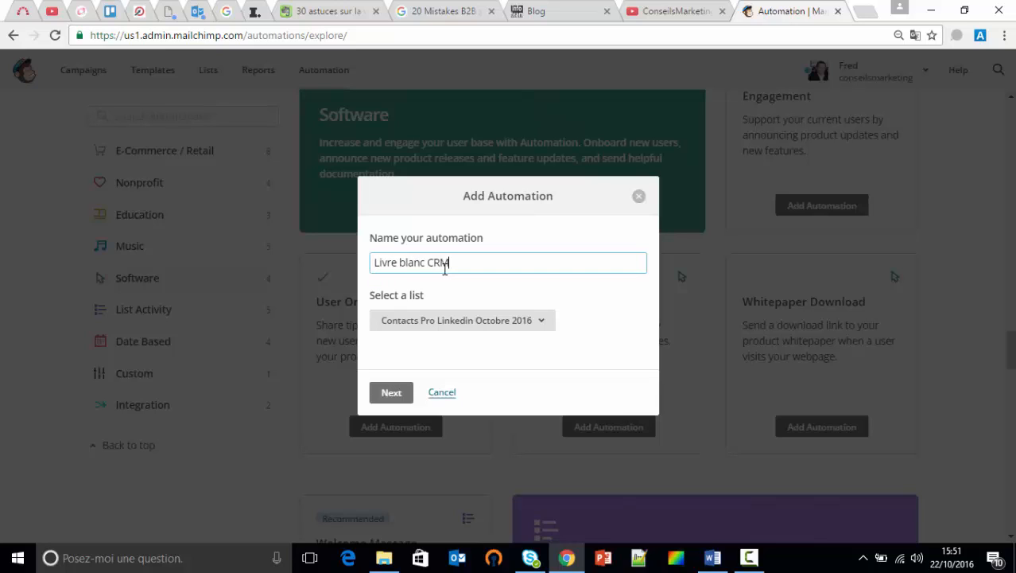
pyautogui.click(526, 322)
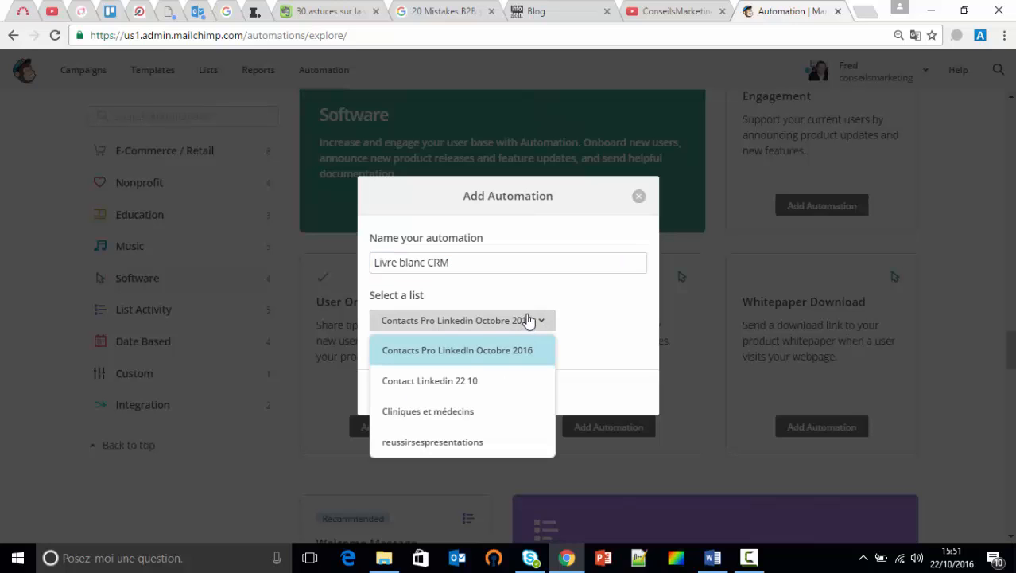
pyautogui.click(462, 382)
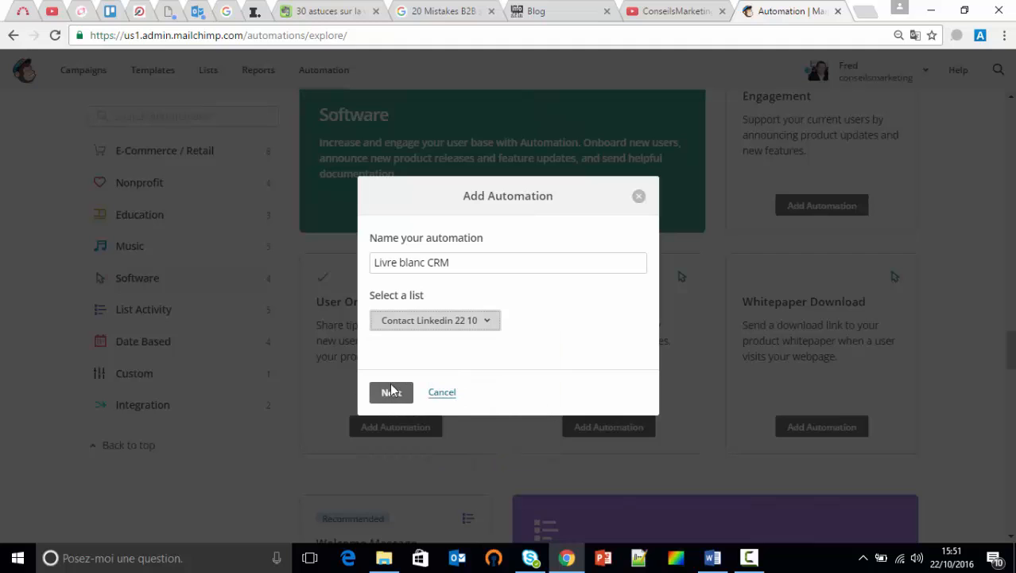
pyautogui.moveTo(473, 263); pyautogui.dragTo(333, 277)
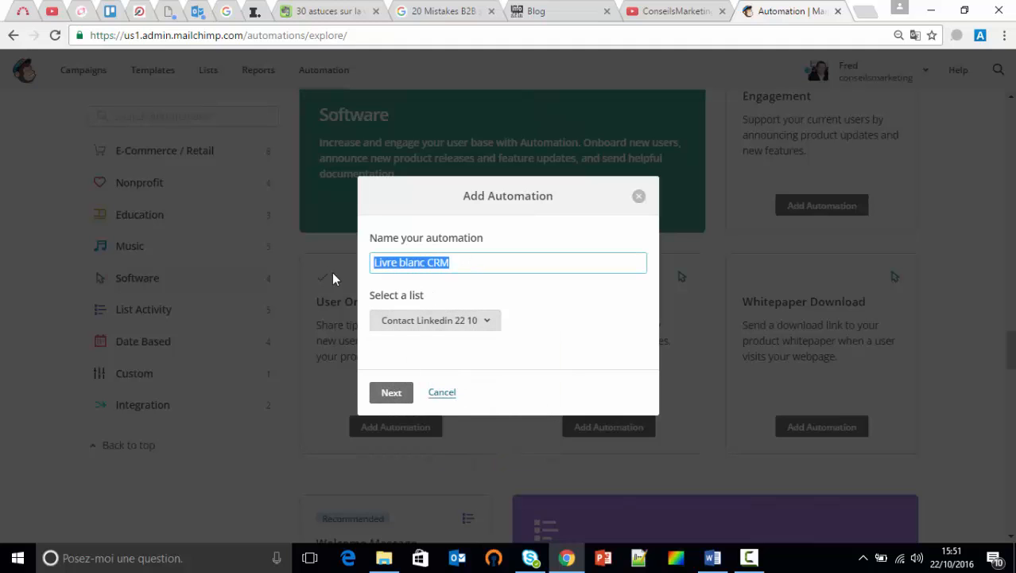
pyautogui.click(388, 390)
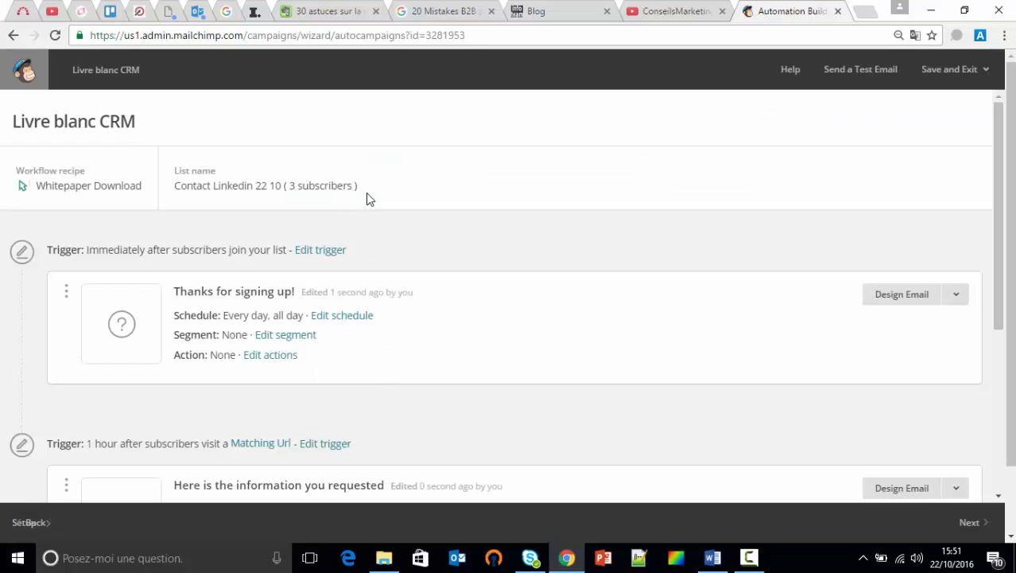
# Check the workflow's assigned list and examine the triggers and settings of its first two emails.
pyautogui.moveTo(360, 188); pyautogui.dragTo(178, 187)
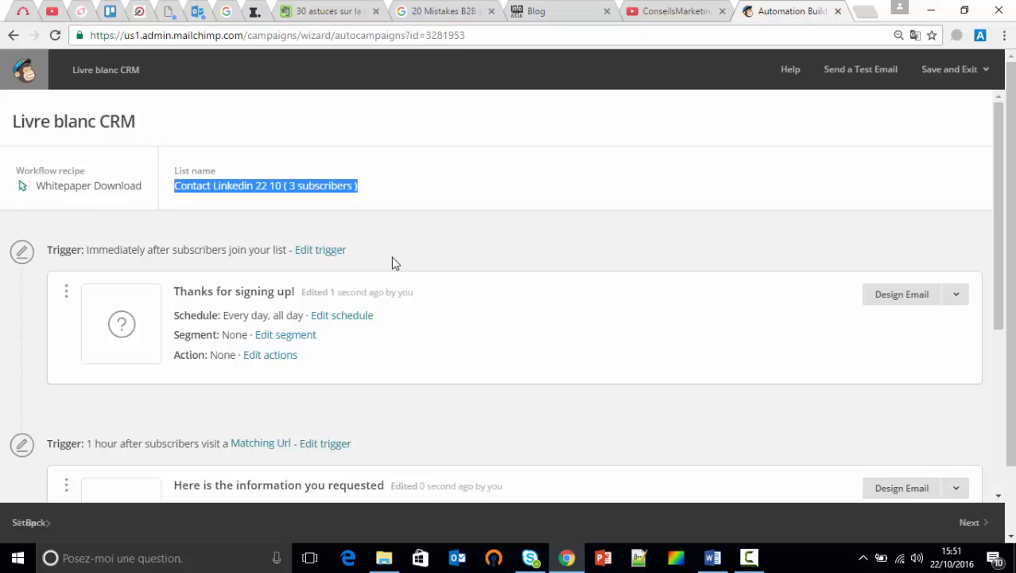
pyautogui.scroll(-1, 394, 262)
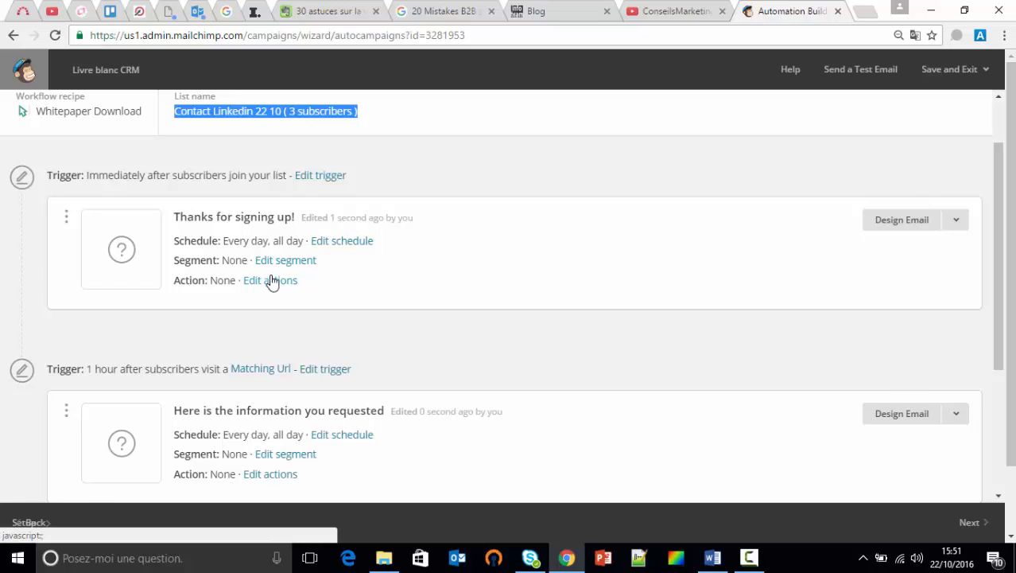
# Open the workflow's first email, "Thanks for signing up!", for design and rename it "Merci pour votre demande".
pyautogui.scroll(-1, 280, 308)
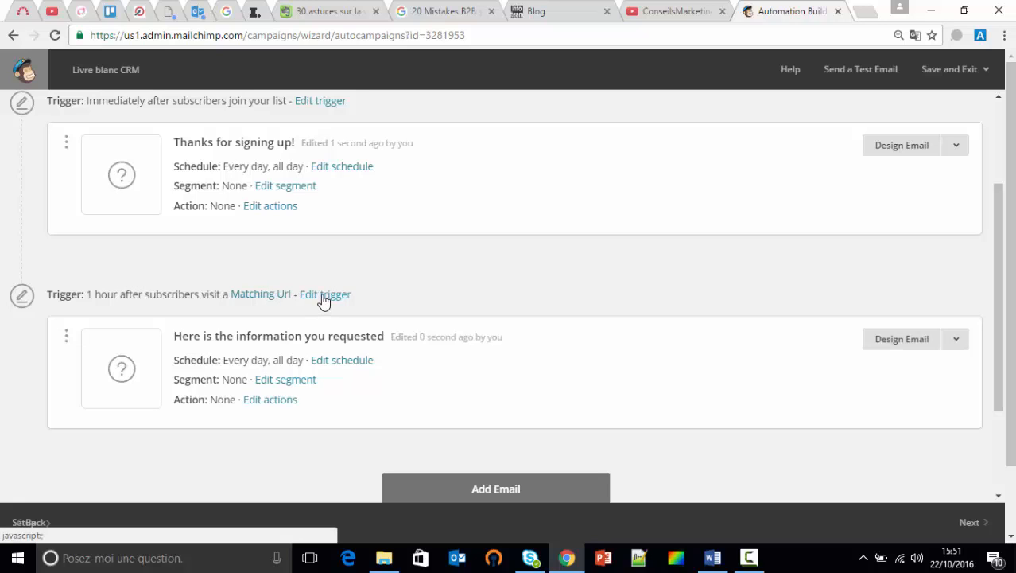
pyautogui.scroll(2, 335, 290)
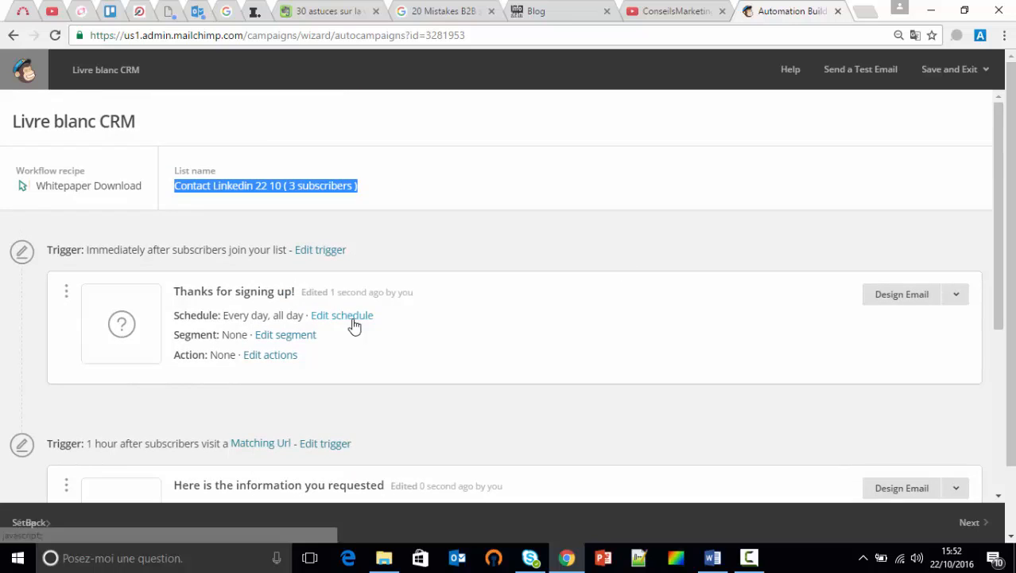
pyautogui.click(918, 300)
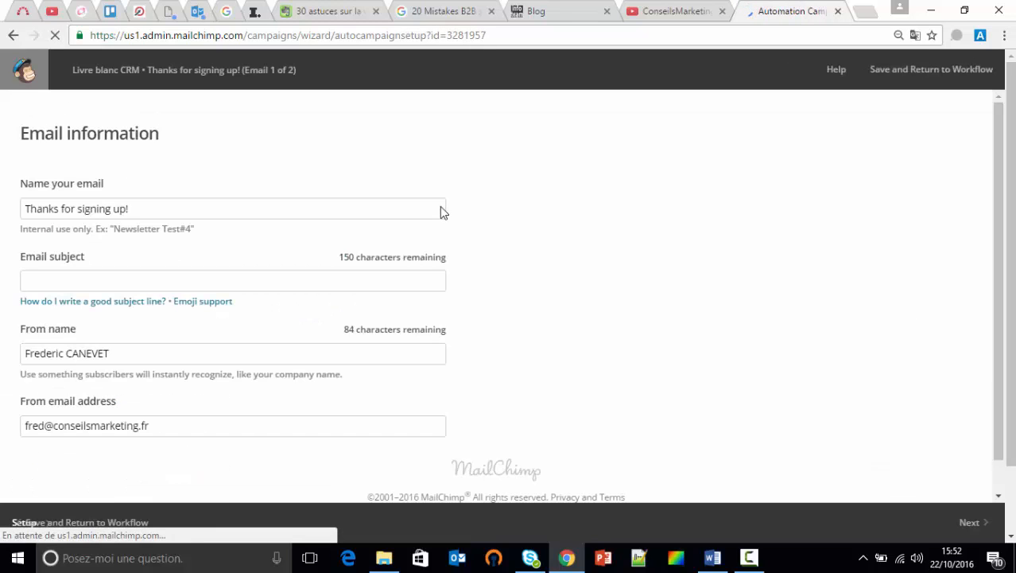
pyautogui.moveTo(161, 212); pyautogui.dragTo(2, 193)
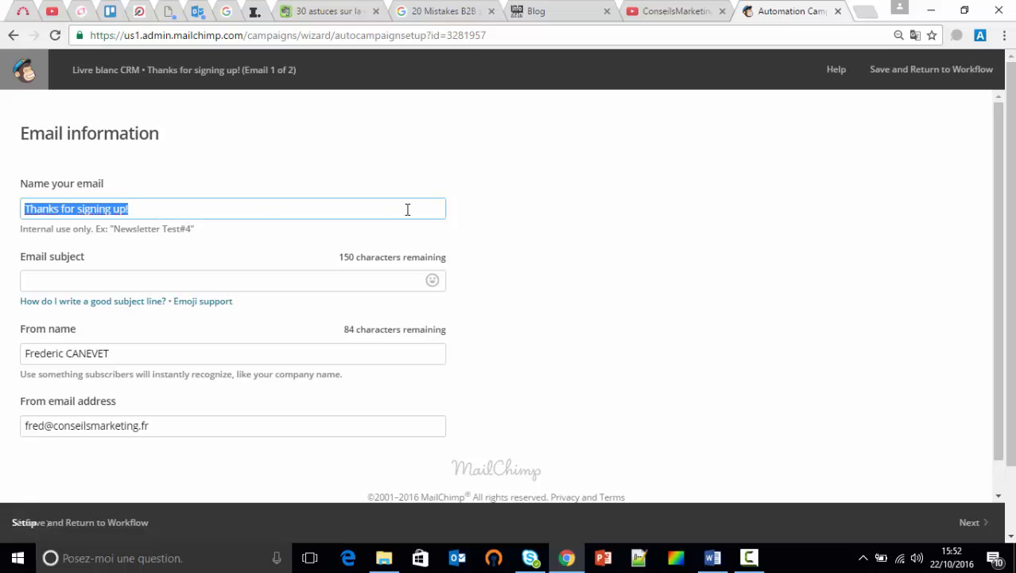
pyautogui.write('Merci')
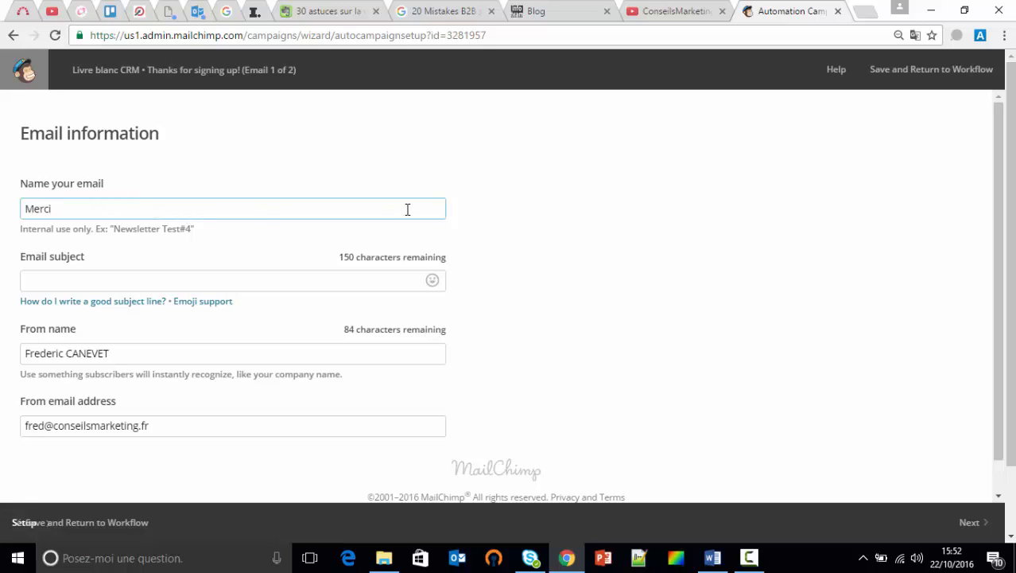
pyautogui.write(' pour votre demande')
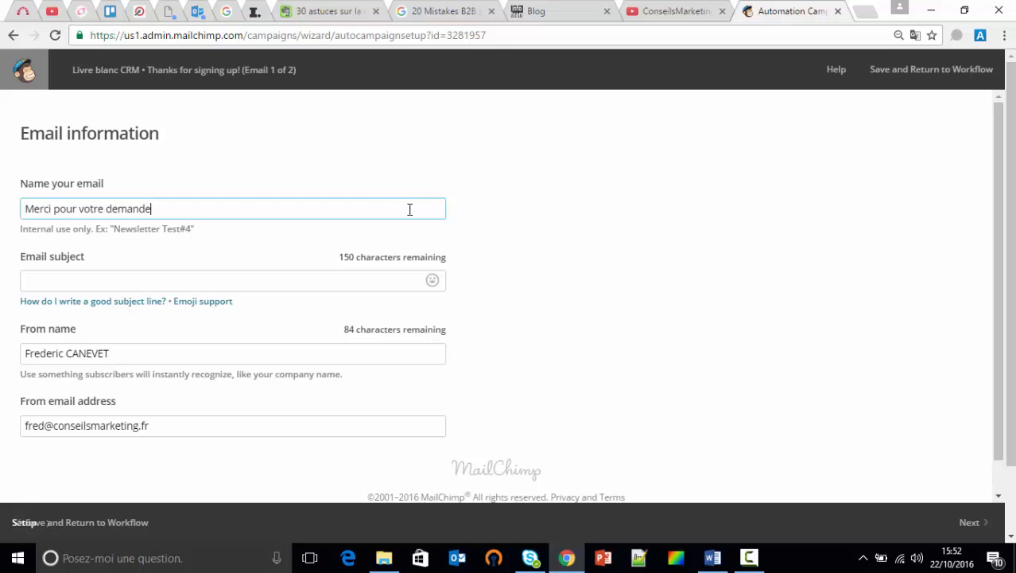
# Copy the email name "Merci pour votre demande" into the email subject.
pyautogui.click(136, 278)
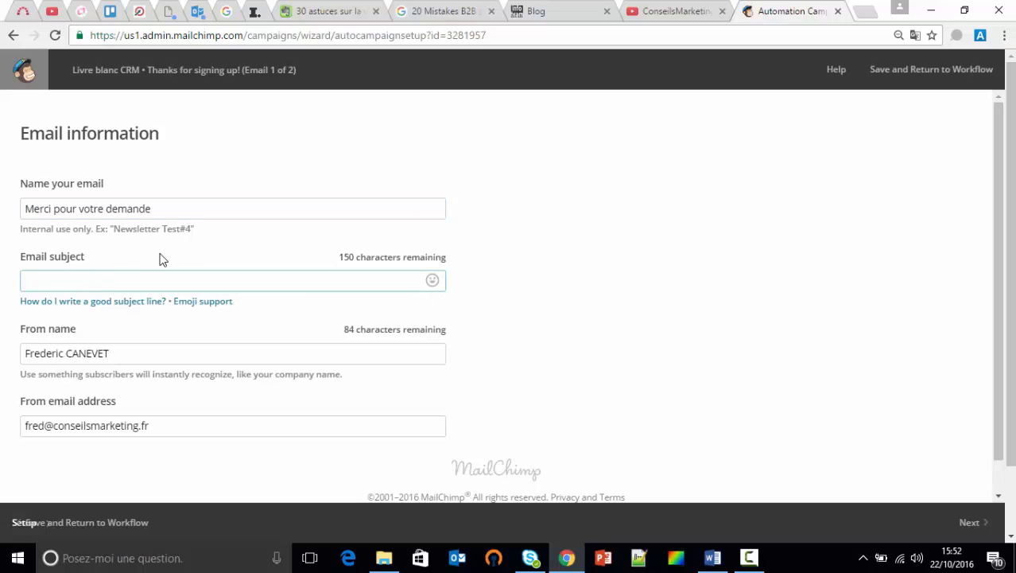
pyautogui.click(168, 203)
pyautogui.hotkey('ctrl', 'a')
pyautogui.hotkey('ctrl', 'c')
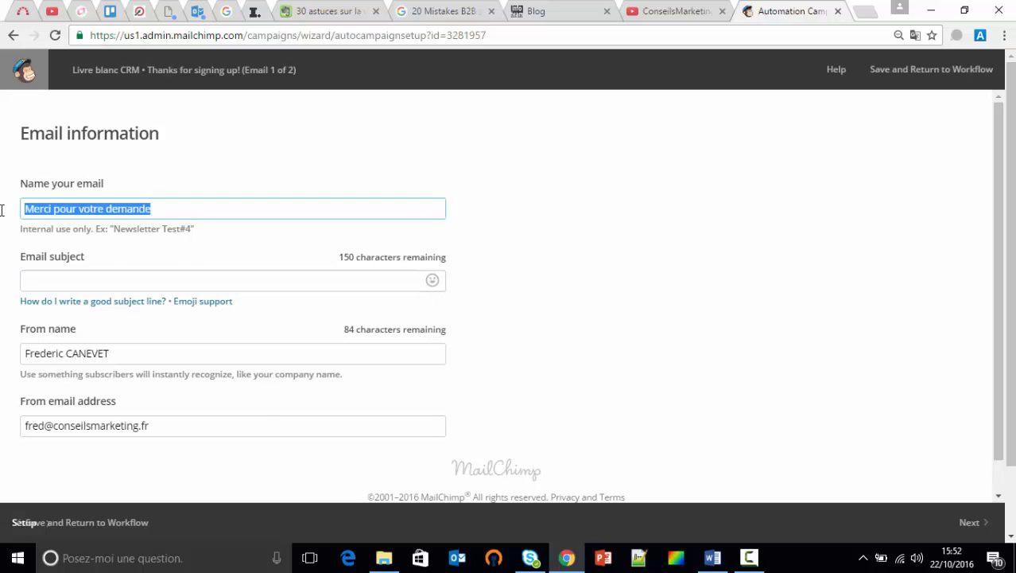
pyautogui.click(106, 284)
pyautogui.hotkey('ctrl', 'v')
pyautogui.scroll(-1, 286, 379)
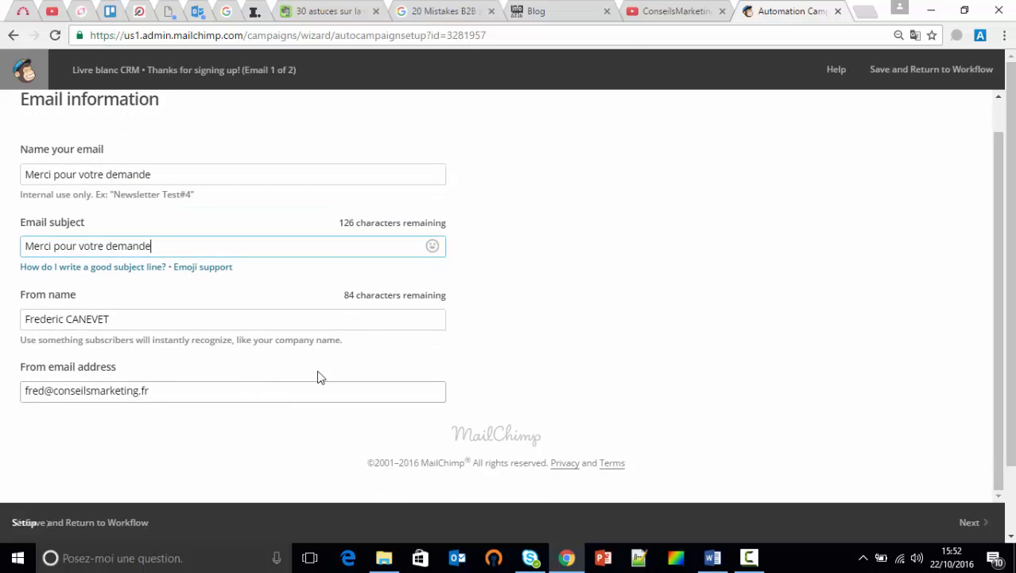
# Continue to template selection and apply the saved template "Newsletter STM".
pyautogui.click(969, 522)
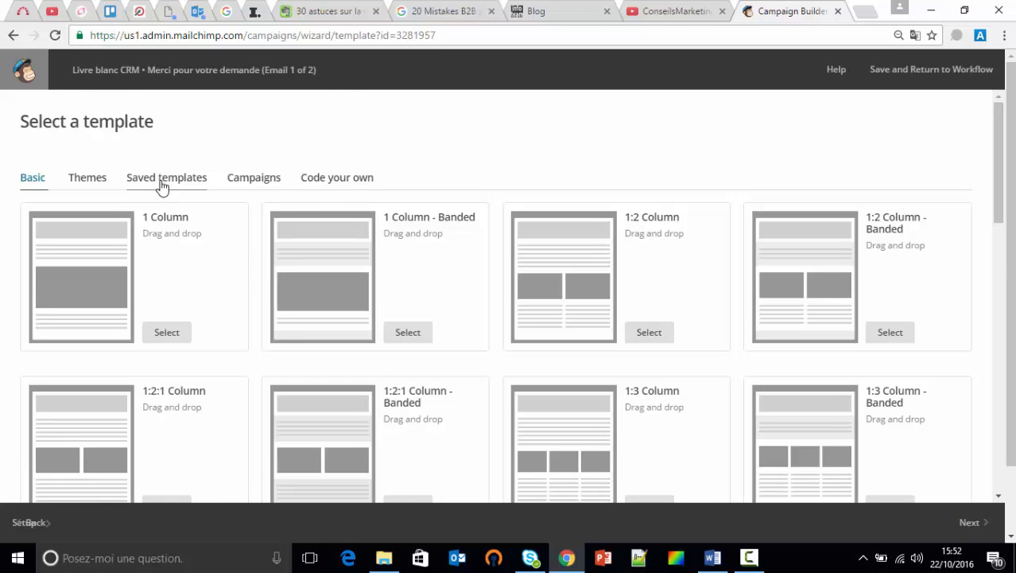
pyautogui.click(164, 179)
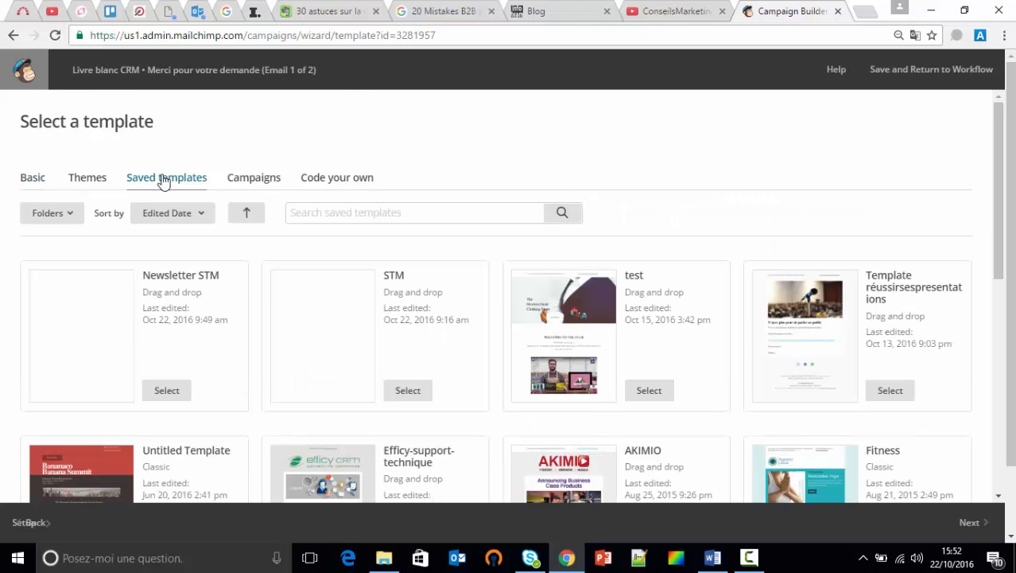
pyautogui.click(174, 394)
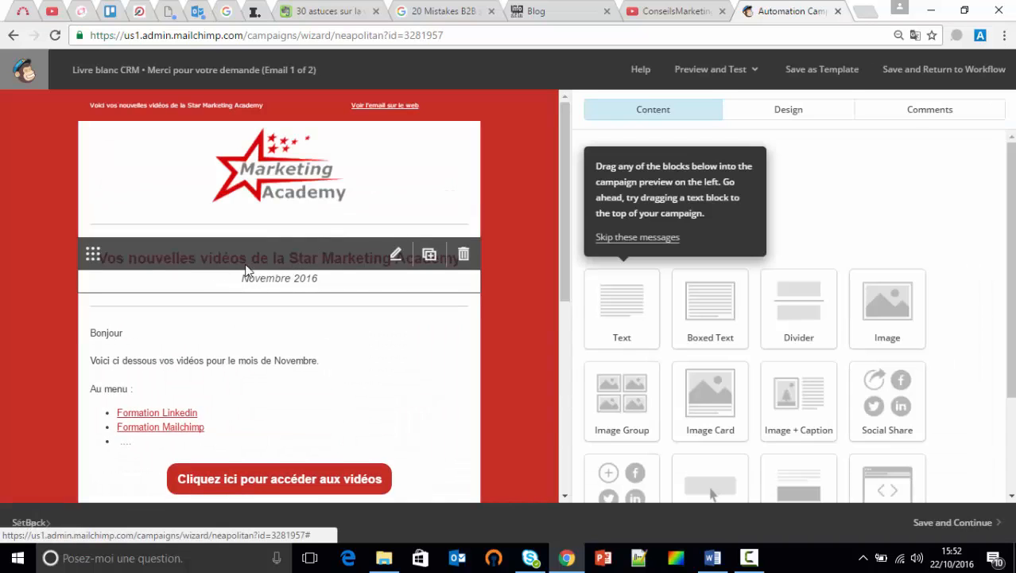
# Replace the email's heading with "Merci pour votre confiance" and delete the "Novembre 2016" line beneath it.
pyautogui.click(396, 263)
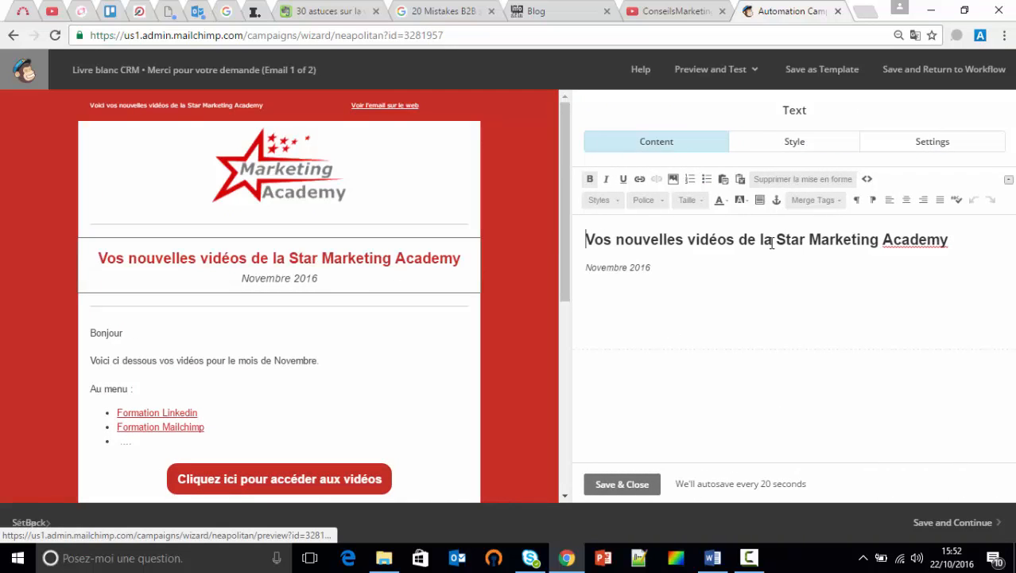
pyautogui.moveTo(988, 239); pyautogui.dragTo(357, 189)
pyautogui.write('MErci')
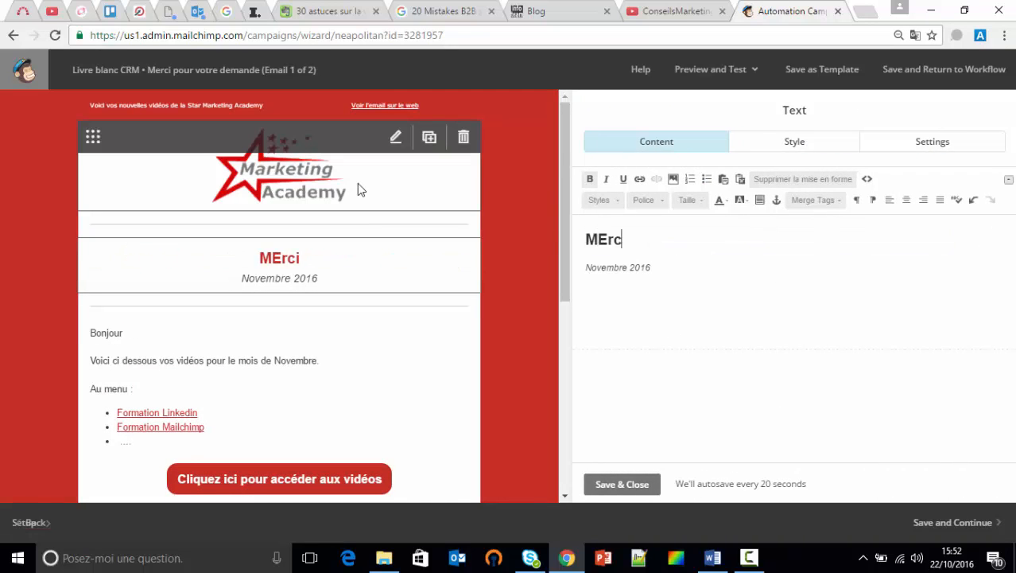
pyautogui.press('BackSpace')
pyautogui.press('BackSpace')
pyautogui.press('BackSpace')
pyautogui.press('BackSpace')
pyautogui.write('erci pour votre fo')
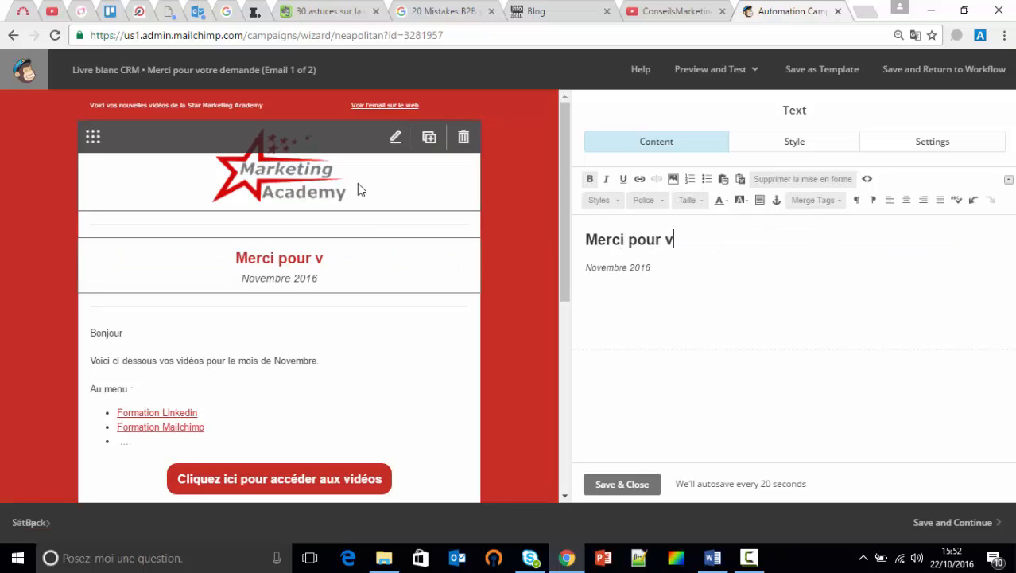
pyautogui.press('BackSpace')
pyautogui.press('BackSpace')
pyautogui.write('confia')
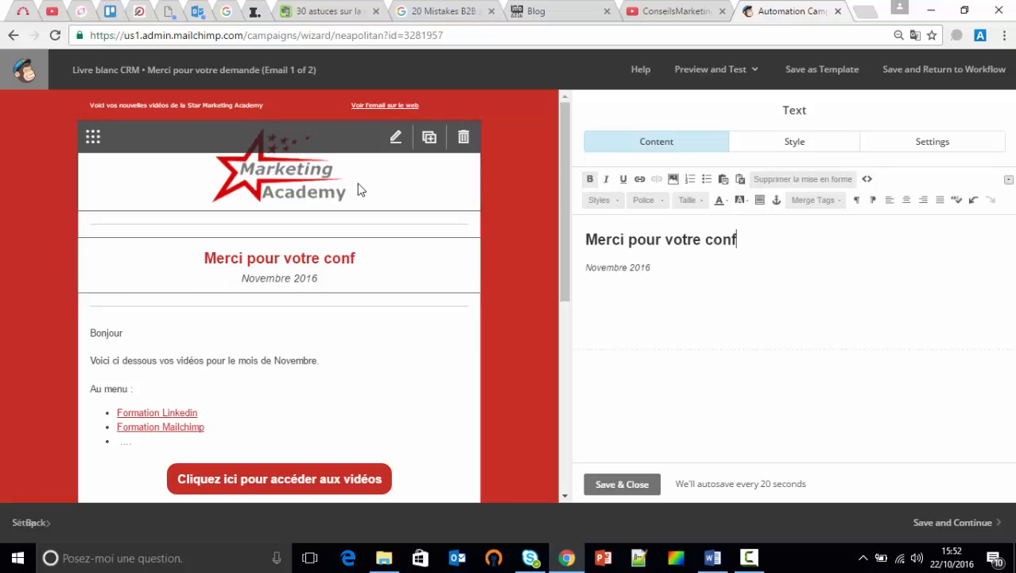
pyautogui.press('BackSpace')
pyautogui.write('iance')
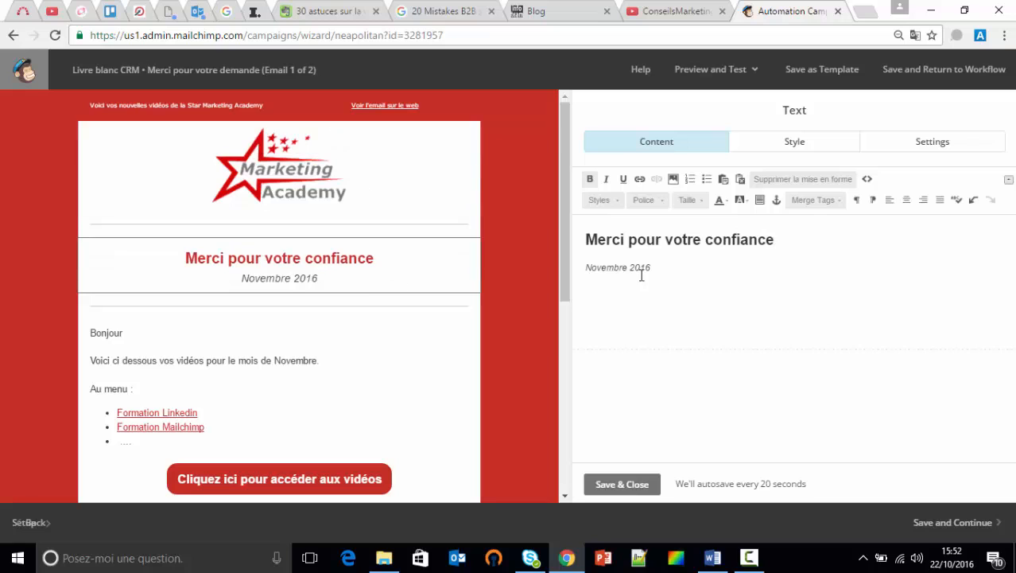
pyautogui.tripleClick(610, 268)
pyautogui.press('BackSpace')
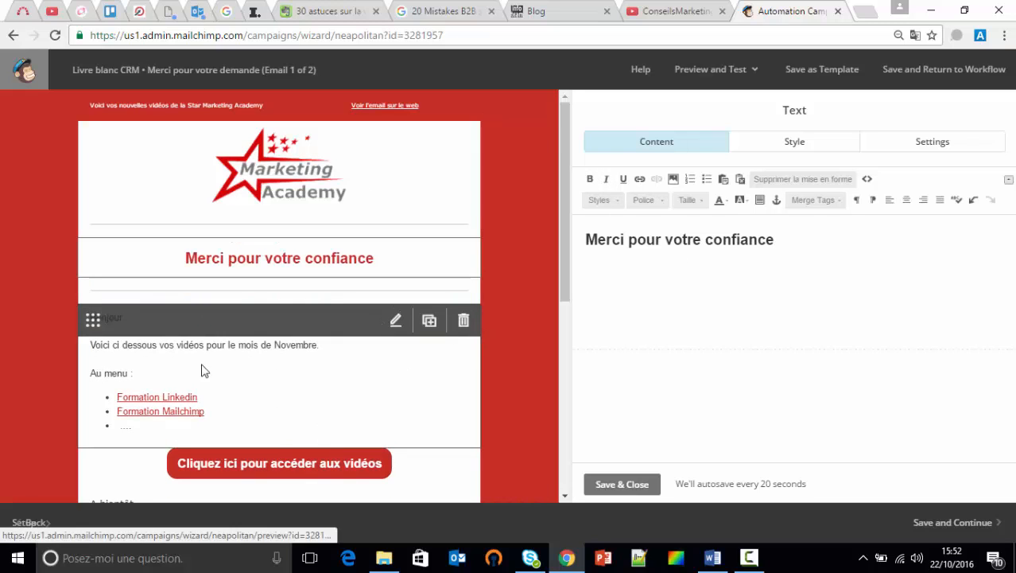
# In the body text block, replace the text between "Voici ci" and the bulleted list with "joint votre message".
pyautogui.click(395, 320)
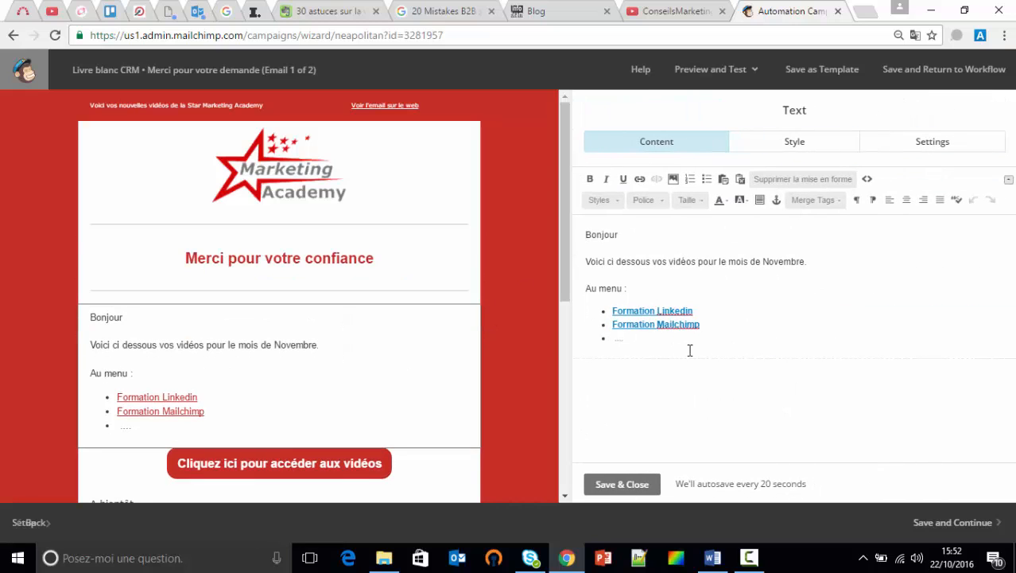
pyautogui.click(685, 352)
pyautogui.hotkey('ctrl', 'a')
pyautogui.click(671, 287)
pyautogui.moveTo(617, 261); pyautogui.dragTo(665, 282)
pyautogui.press('BackSpace')
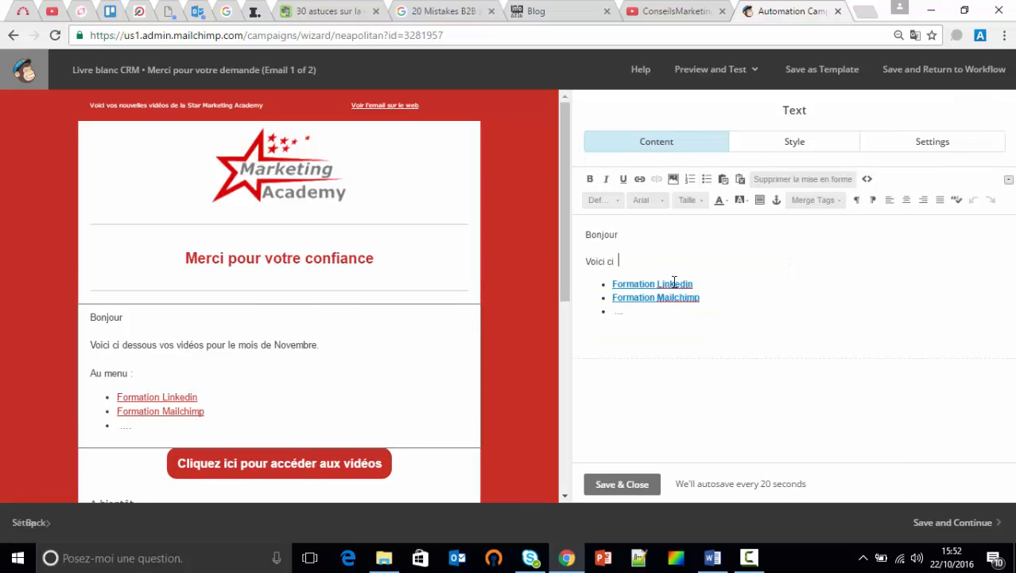
pyautogui.write('joint v')
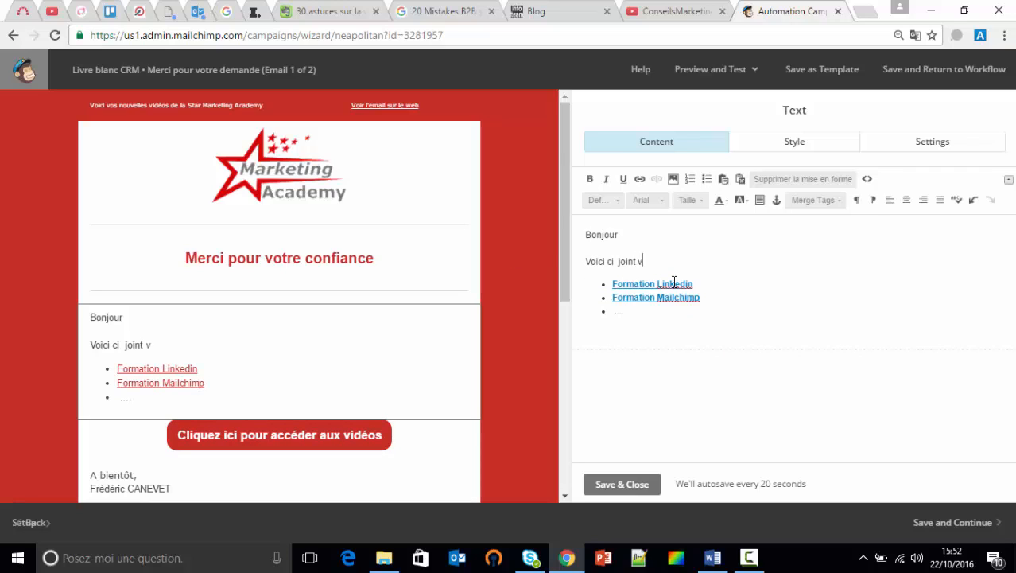
pyautogui.write('otre messa')
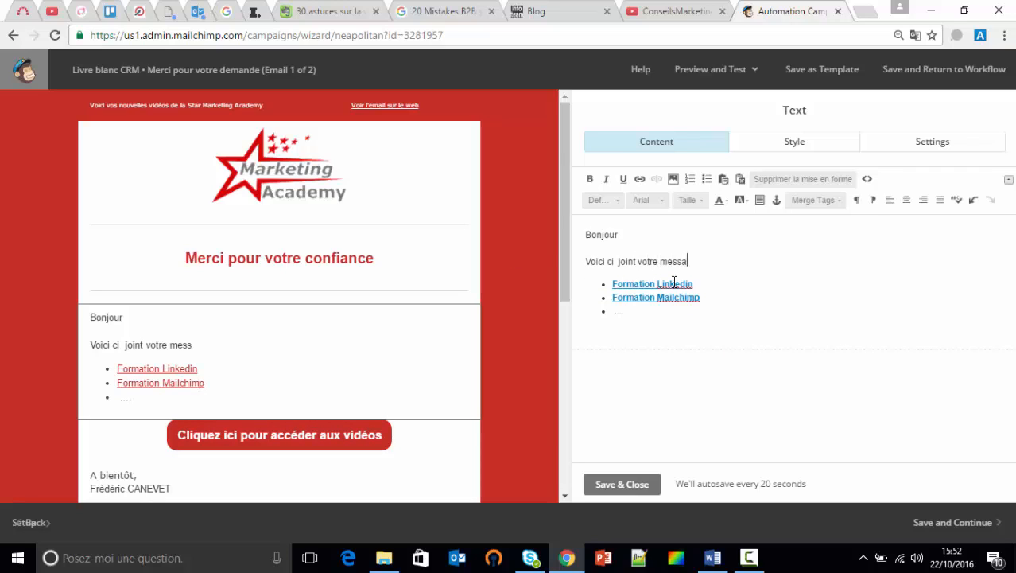
# Delete the bulleted list of training links from the body text.
pyautogui.press('Right')
pyautogui.hotkey('shift', 'Down')
pyautogui.hotkey('shift', 'Down')
pyautogui.hotkey('shift', 'Down')
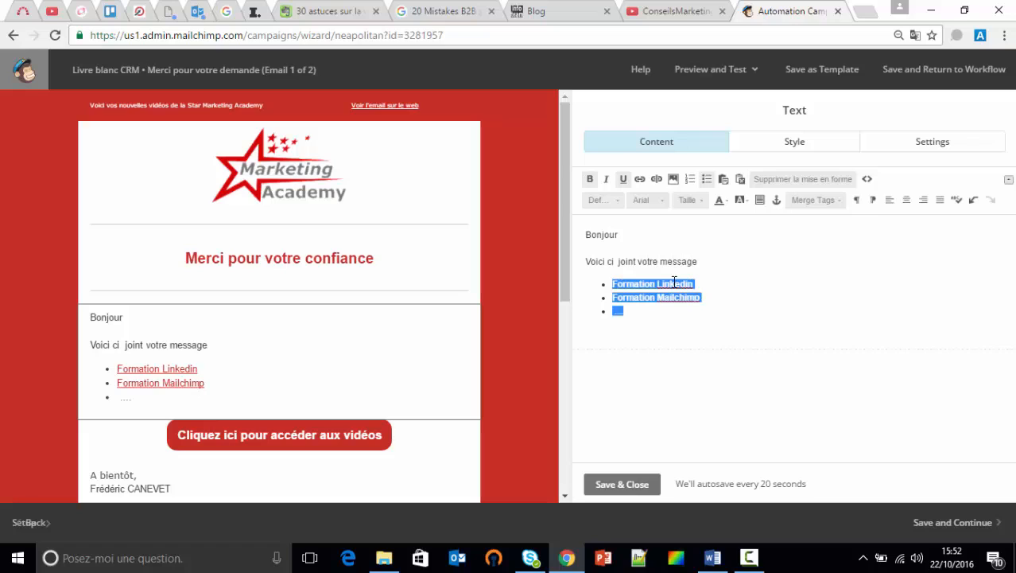
pyautogui.press('BackSpace')
# Insert the First Name merge tag after "Bonjour" in the greeting.
pyautogui.click(640, 229)
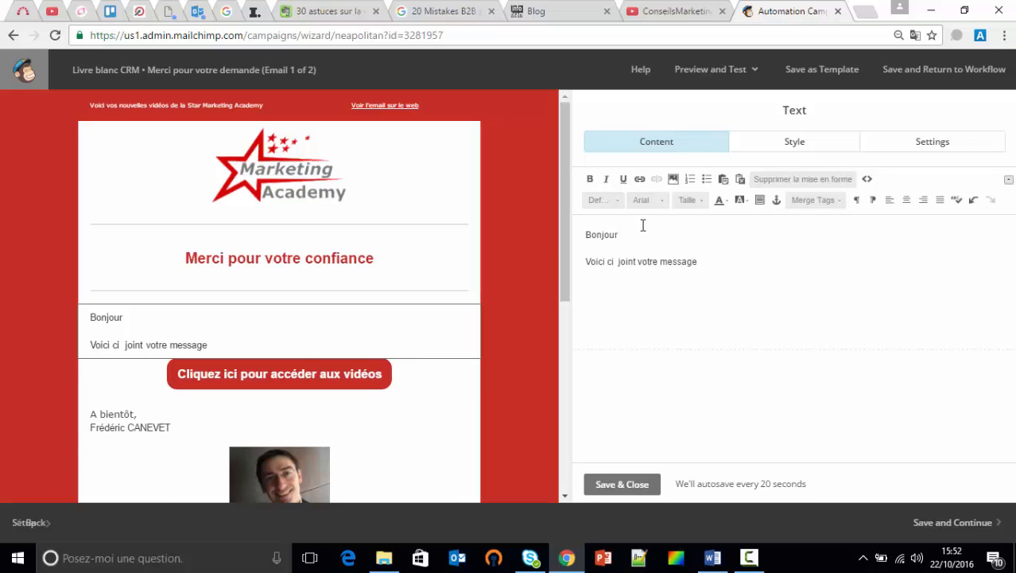
pyautogui.click(818, 200)
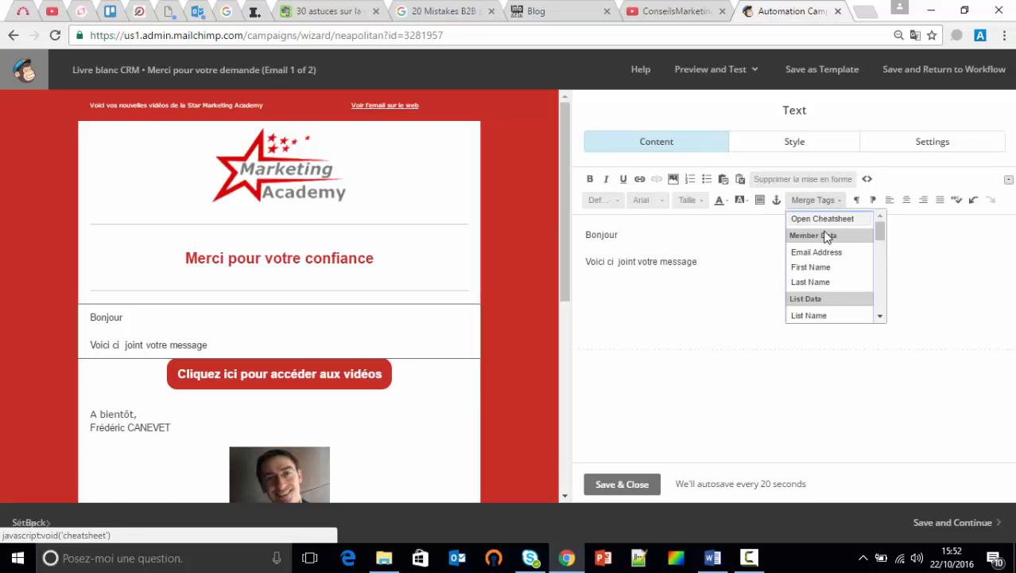
pyautogui.click(819, 267)
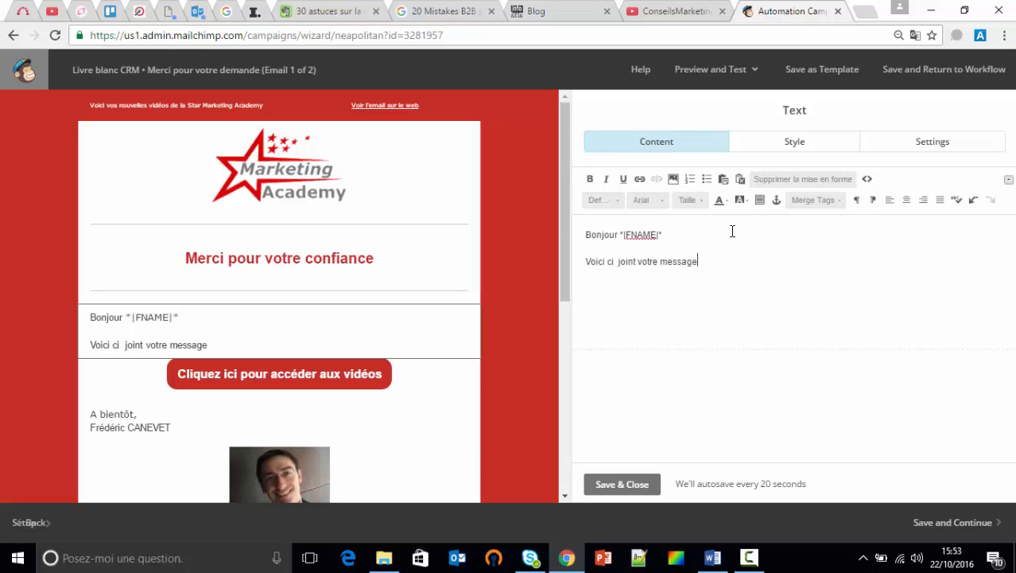
# Add filler text after "message", followed by the lines "qsdqmldfkmùlsdkf" and "sdfq".
pyautogui.write('xcklk')
pyautogui.hotkey('shift', 'Return')
pyautogui.write('qsdqmldfkmùlsdkf')
pyautogui.press('Return')
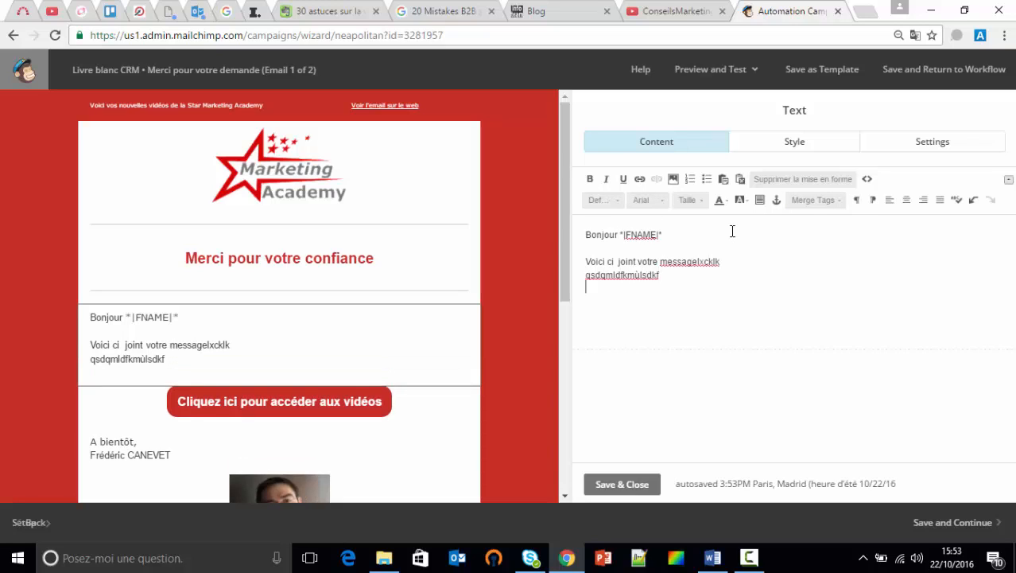
pyautogui.write('sdfq')
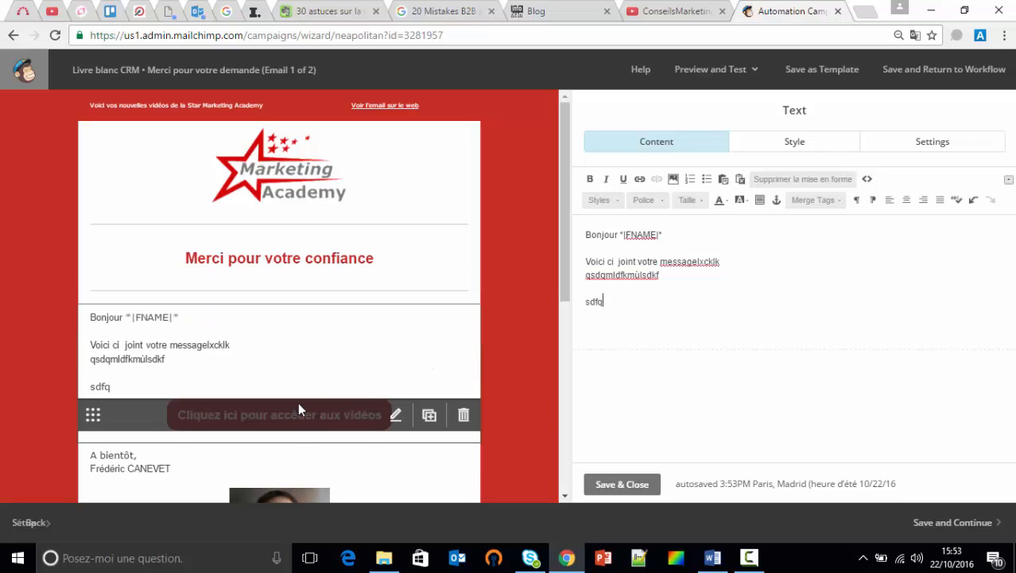
# Save the body text block and the email design, and return to the automation workflow.
pyautogui.scroll(-3, 297, 402)
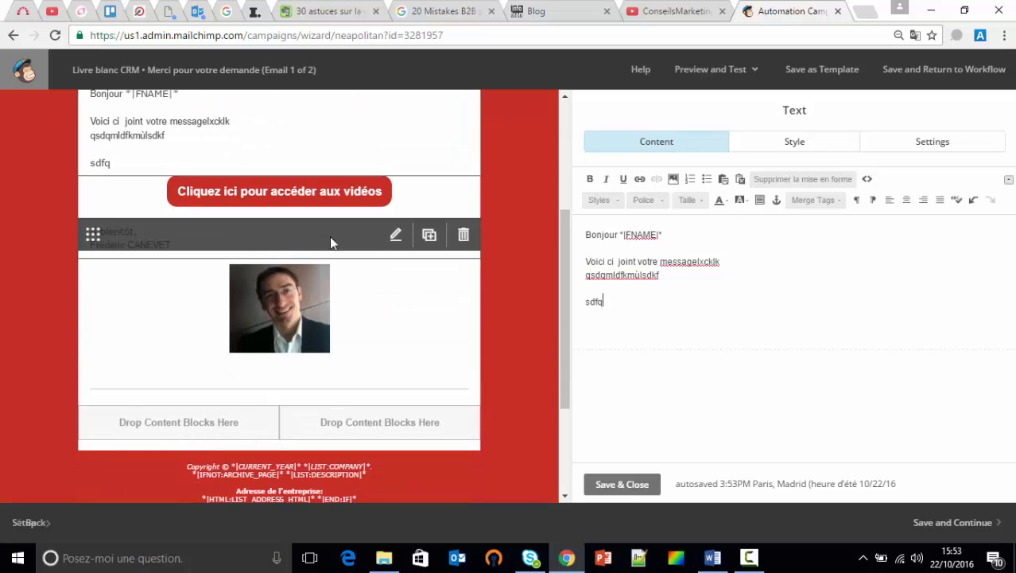
pyautogui.click(622, 484)
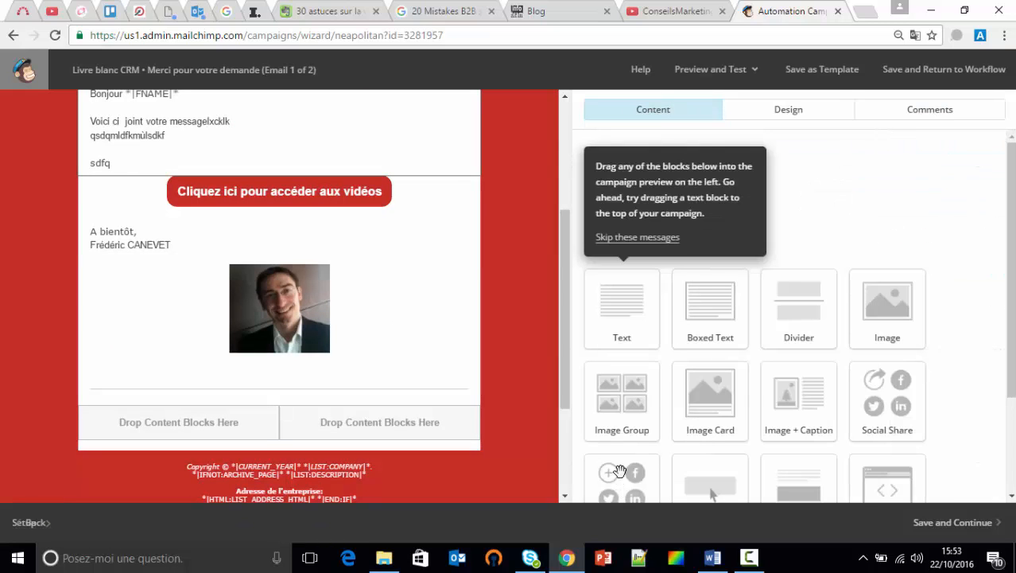
pyautogui.click(983, 523)
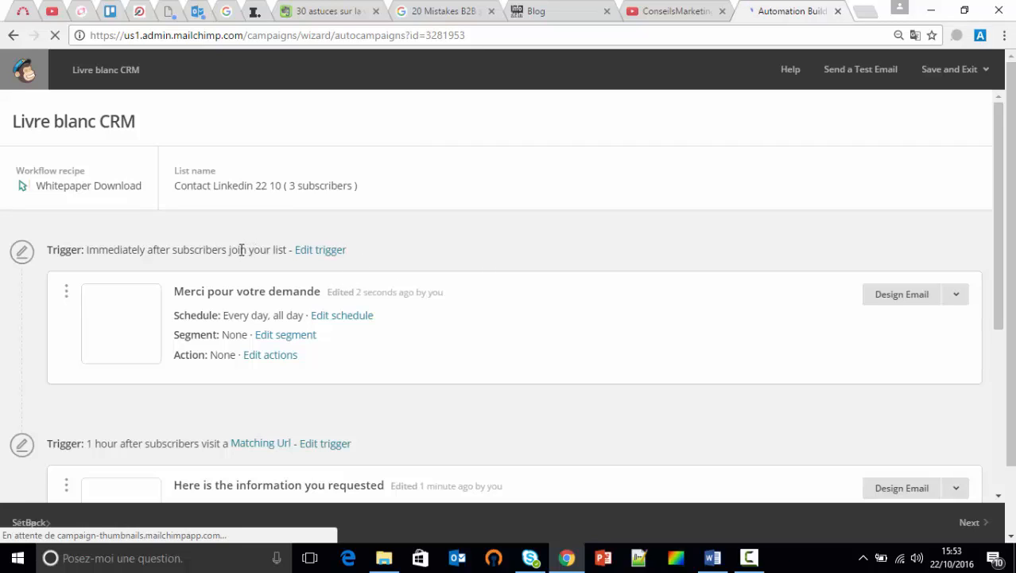
# Try a 2-hour delay on the first email's signup trigger, set it back to immediately, and update the trigger.
pyautogui.click(322, 252)
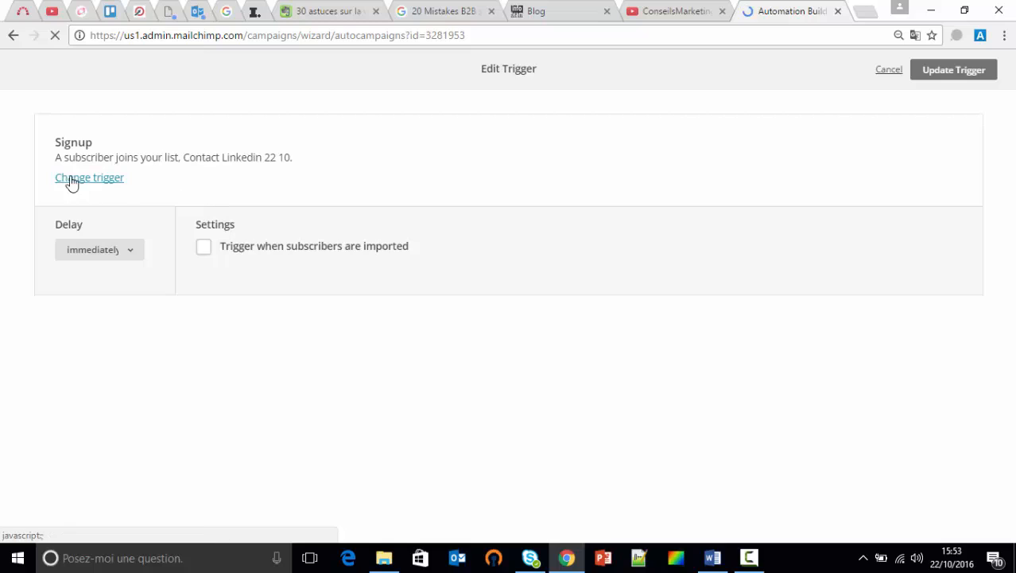
pyautogui.click(105, 249)
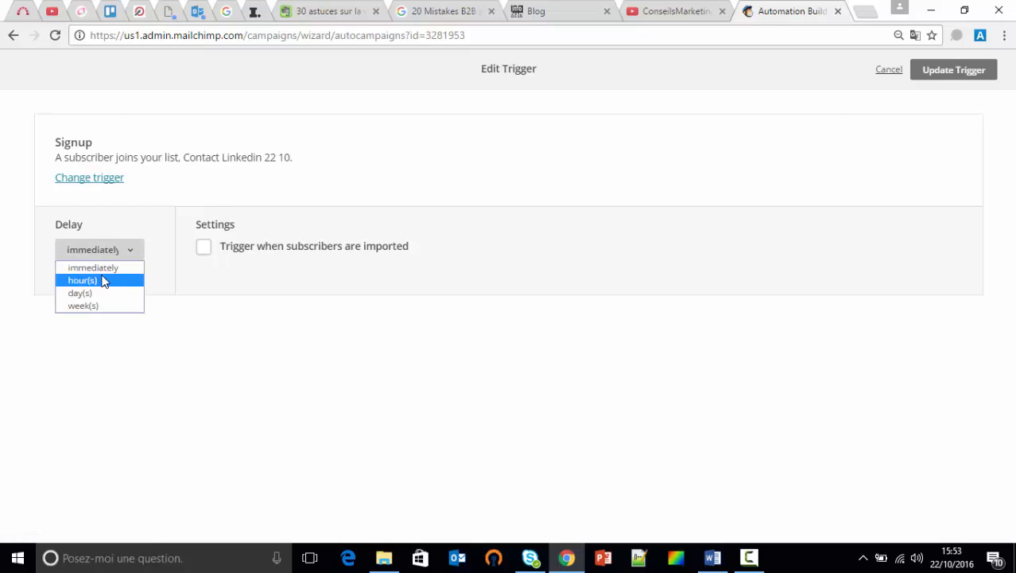
pyautogui.click(103, 280)
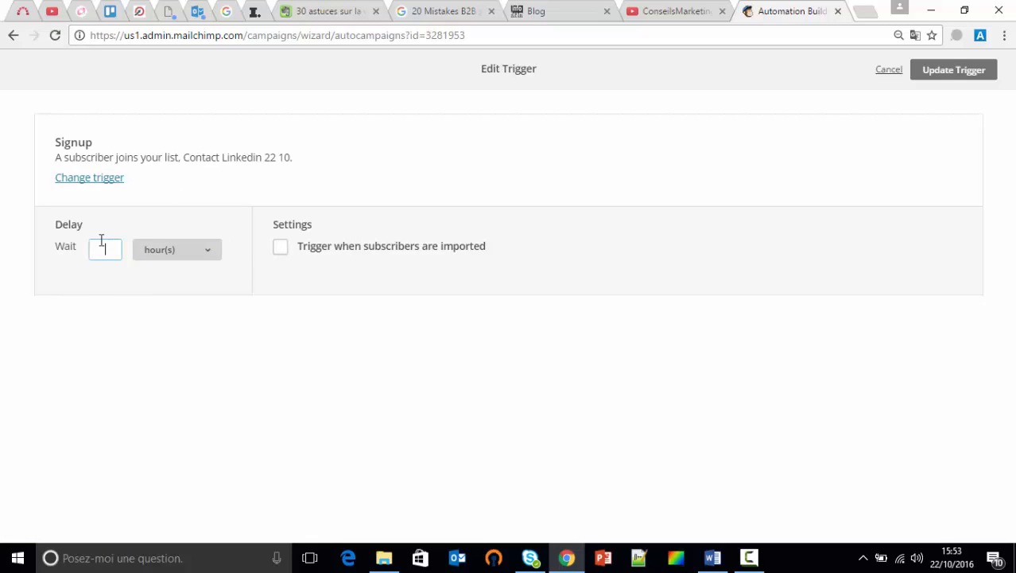
pyautogui.click(107, 242)
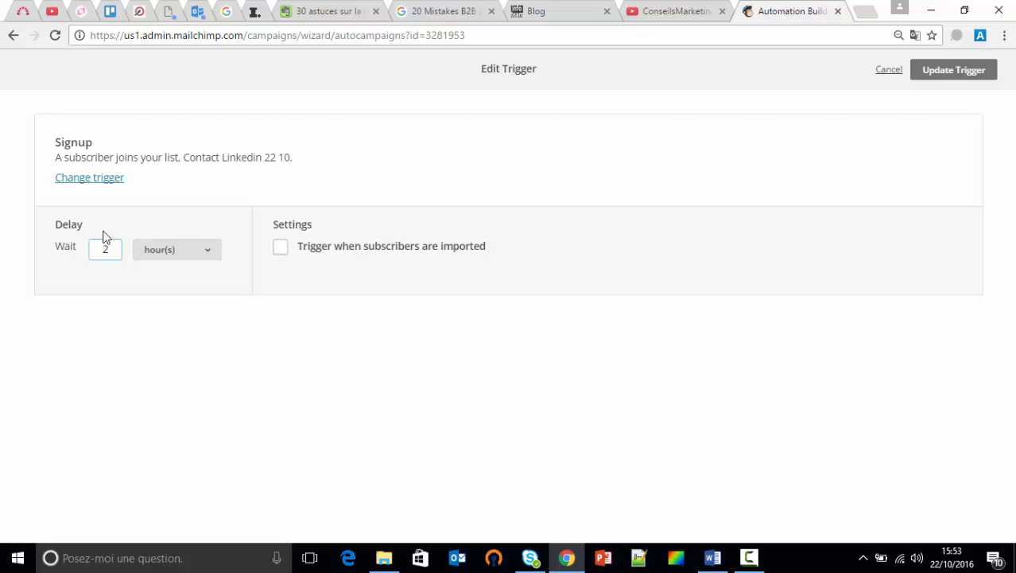
pyautogui.click(181, 247)
pyautogui.click(183, 269)
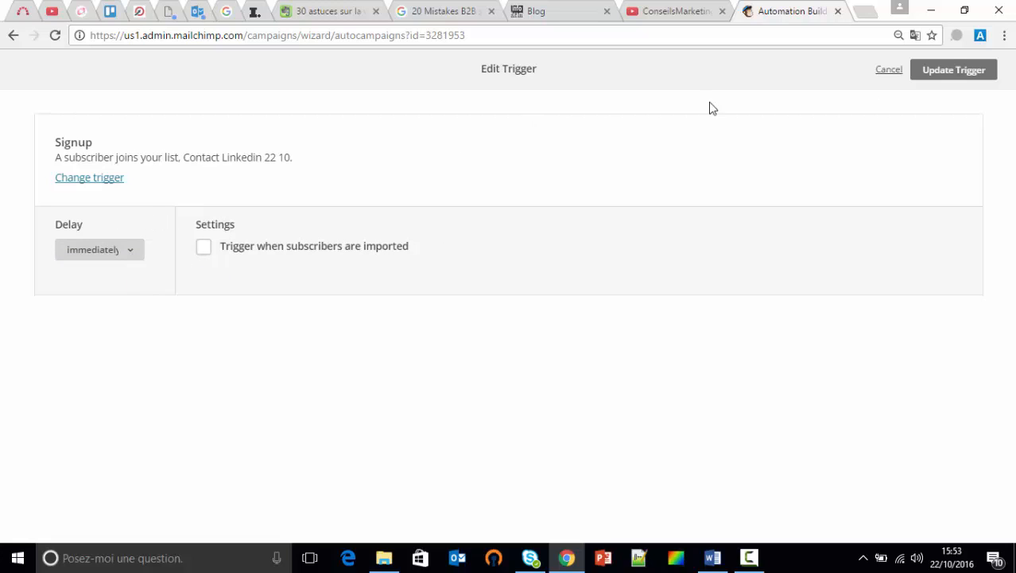
pyautogui.click(951, 71)
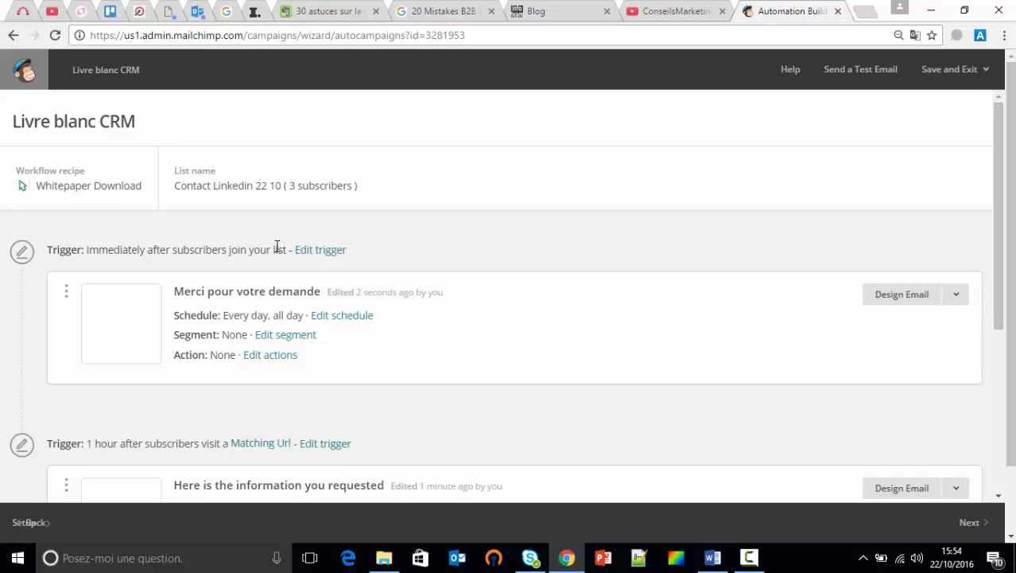
# Change the second email's trigger from the visited URL goal to "Previous email sent".
pyautogui.scroll(-1, 278, 199)
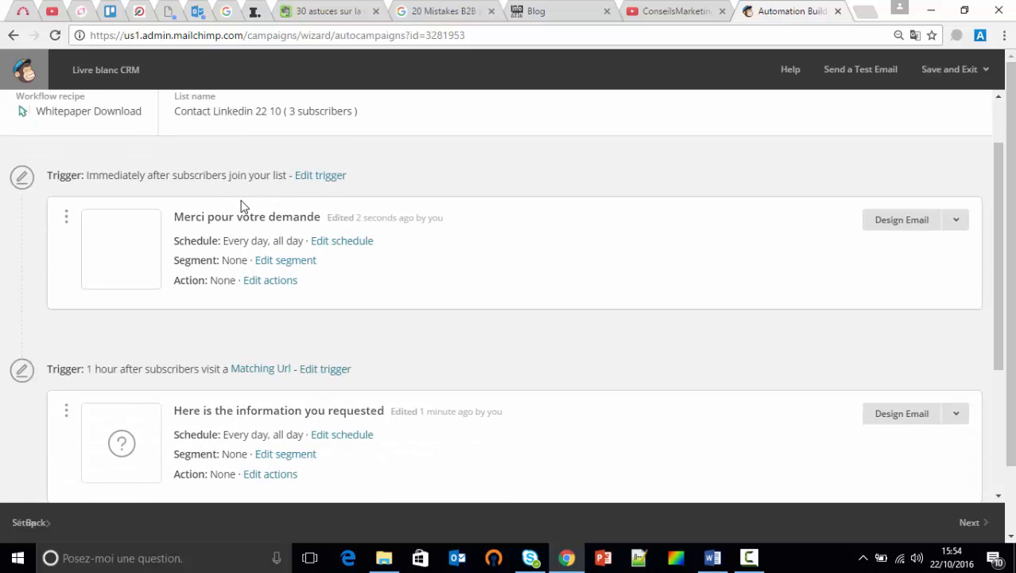
pyautogui.scroll(-1, 269, 216)
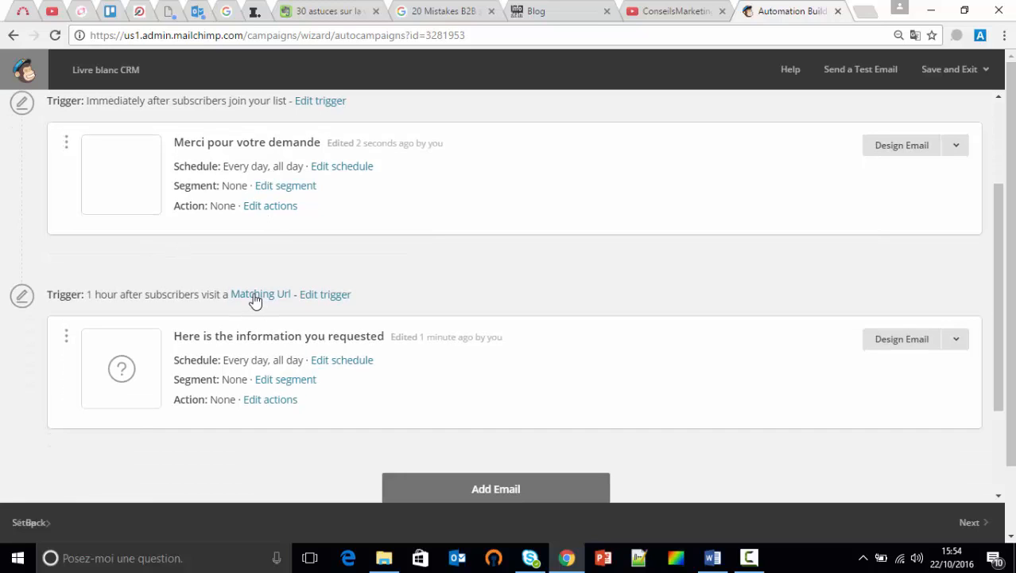
pyautogui.click(323, 295)
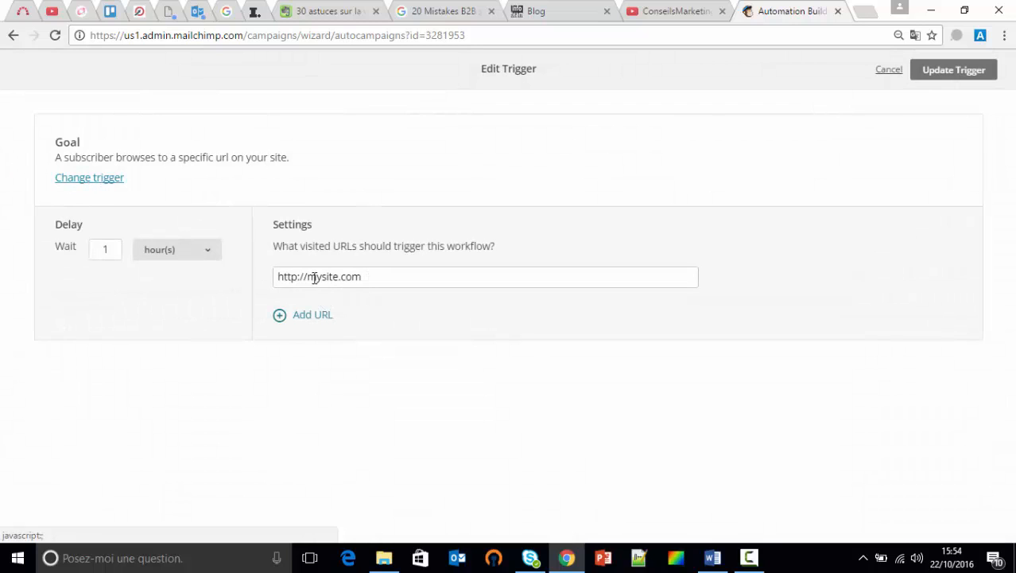
pyautogui.moveTo(396, 274); pyautogui.dragTo(233, 273)
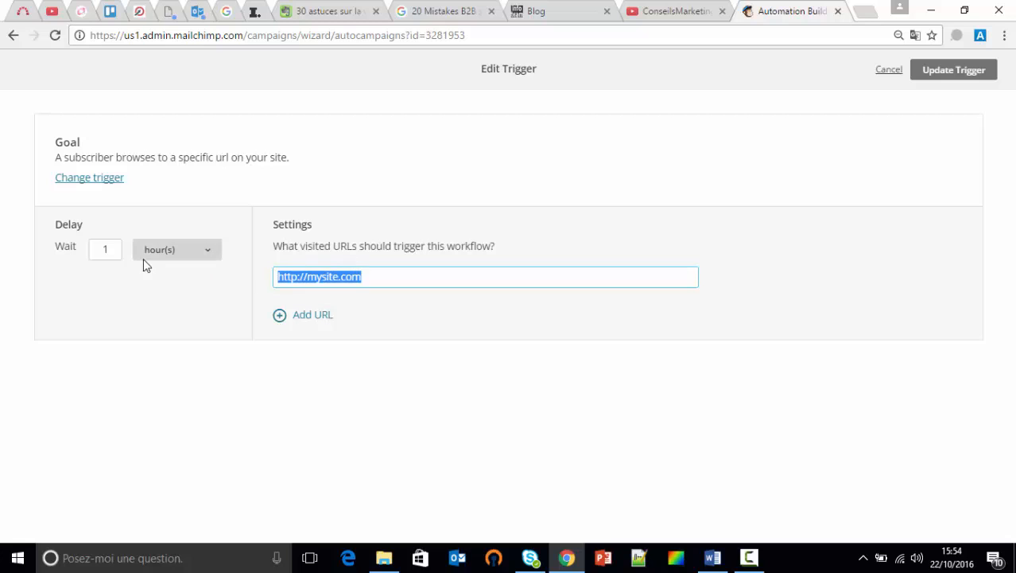
pyautogui.click(83, 180)
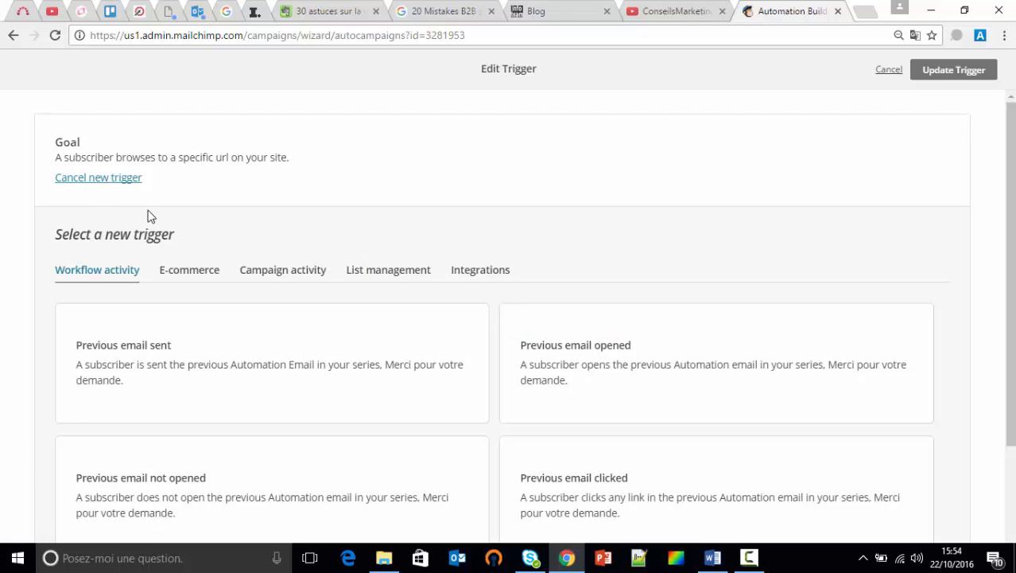
pyautogui.scroll(-2, 147, 214)
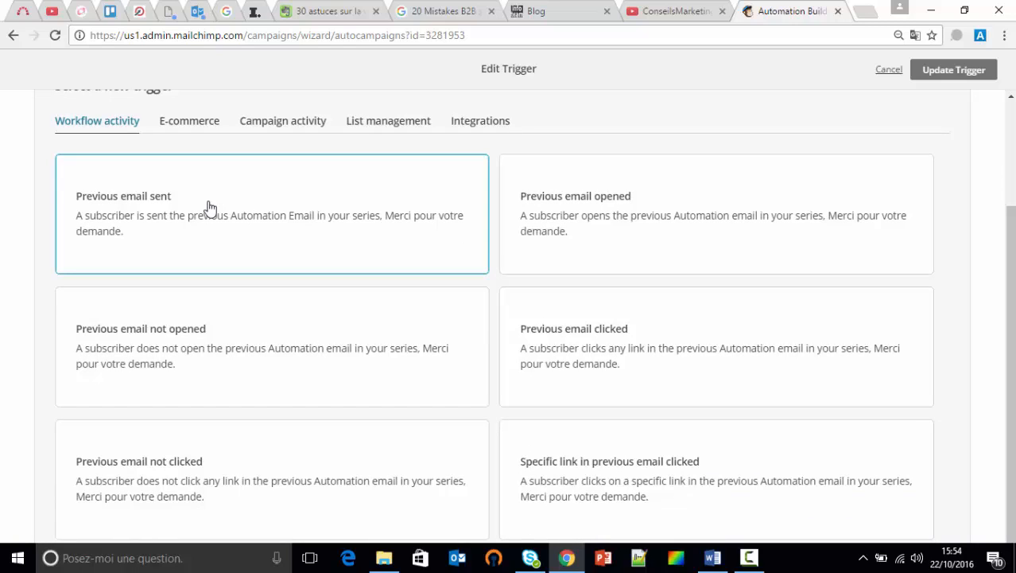
pyautogui.click(209, 206)
# Set the second email's trigger delay to 2 days and update the trigger.
pyautogui.click(161, 269)
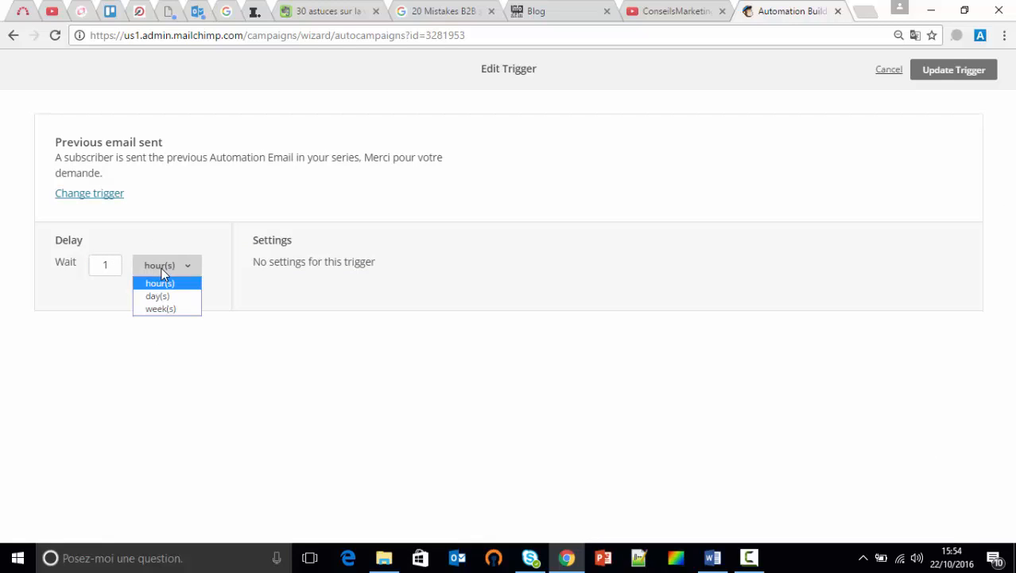
pyautogui.click(168, 308)
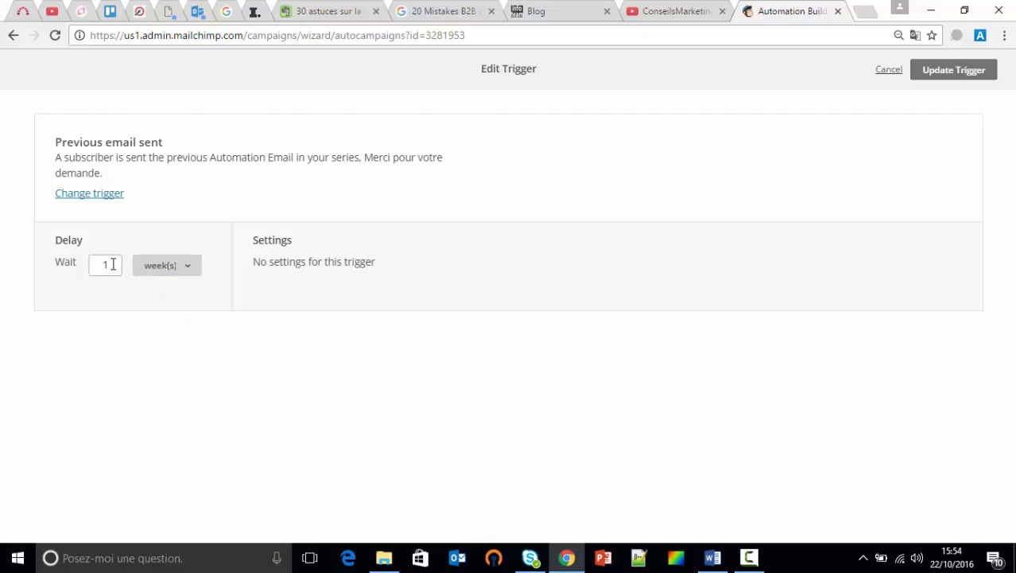
pyautogui.moveTo(113, 264); pyautogui.dragTo(87, 264)
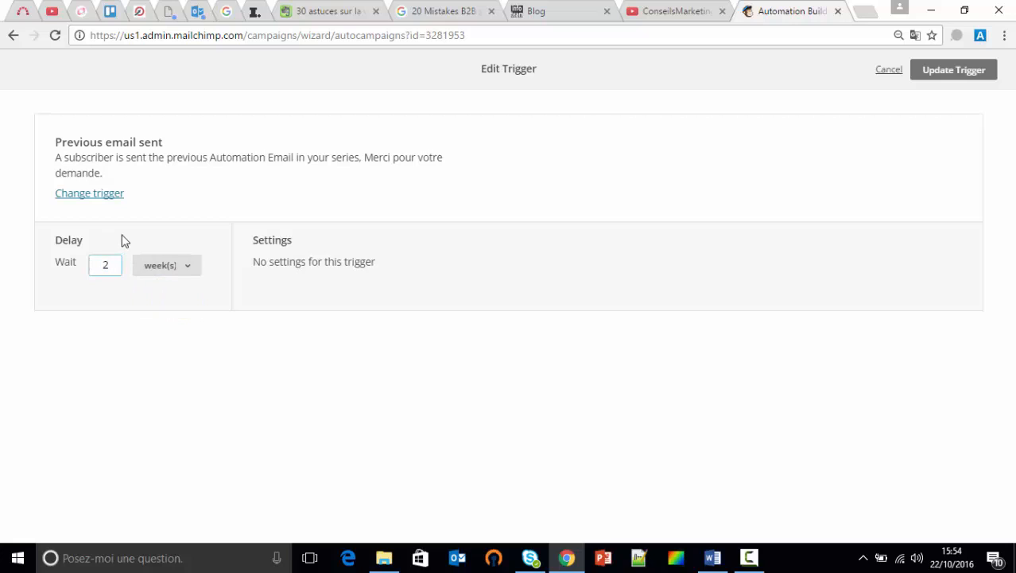
pyautogui.press('BackSpace')
pyautogui.write('1')
pyautogui.click(167, 268)
pyautogui.click(168, 268)
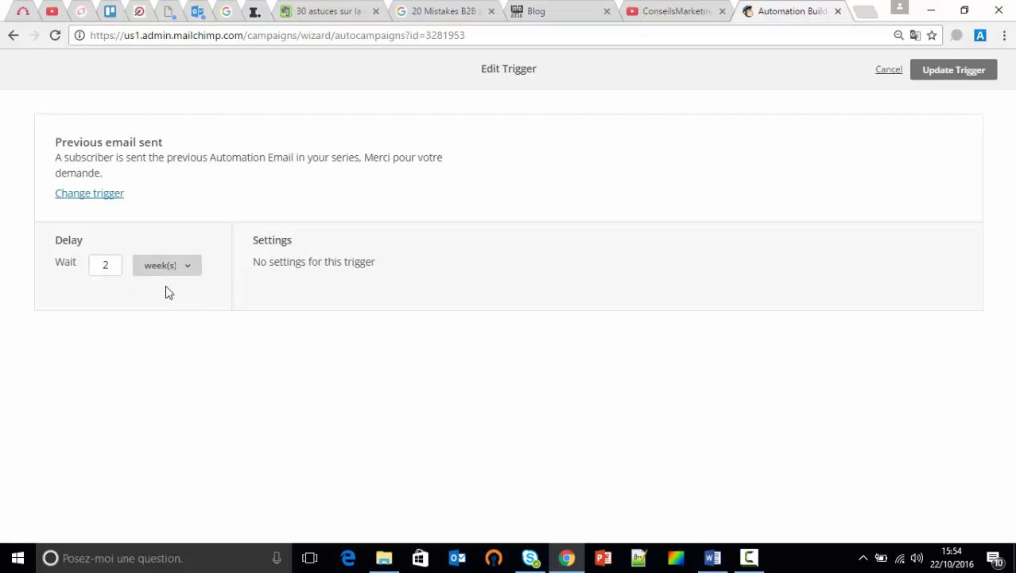
pyautogui.click(141, 270)
pyautogui.click(157, 295)
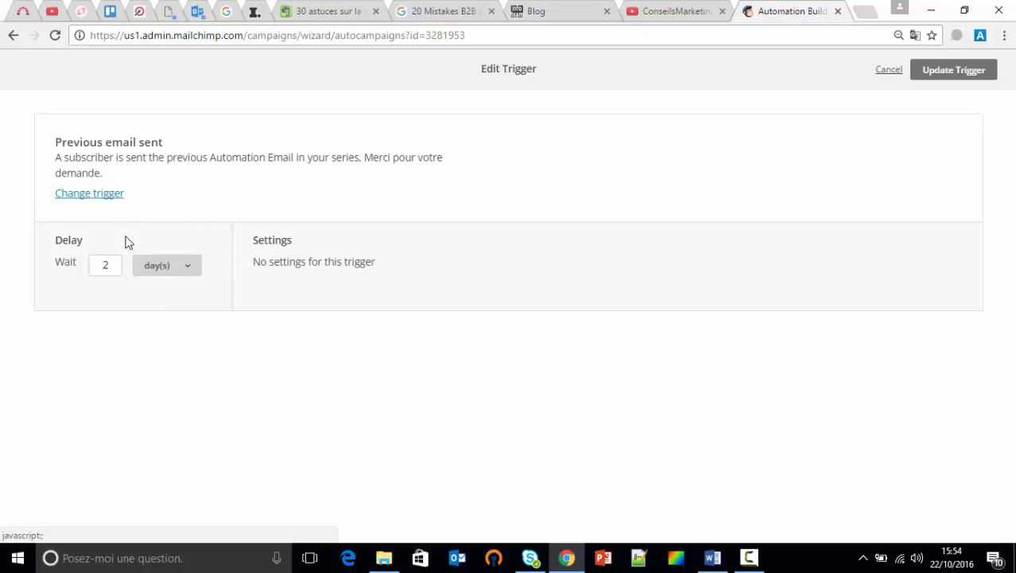
pyautogui.click(955, 69)
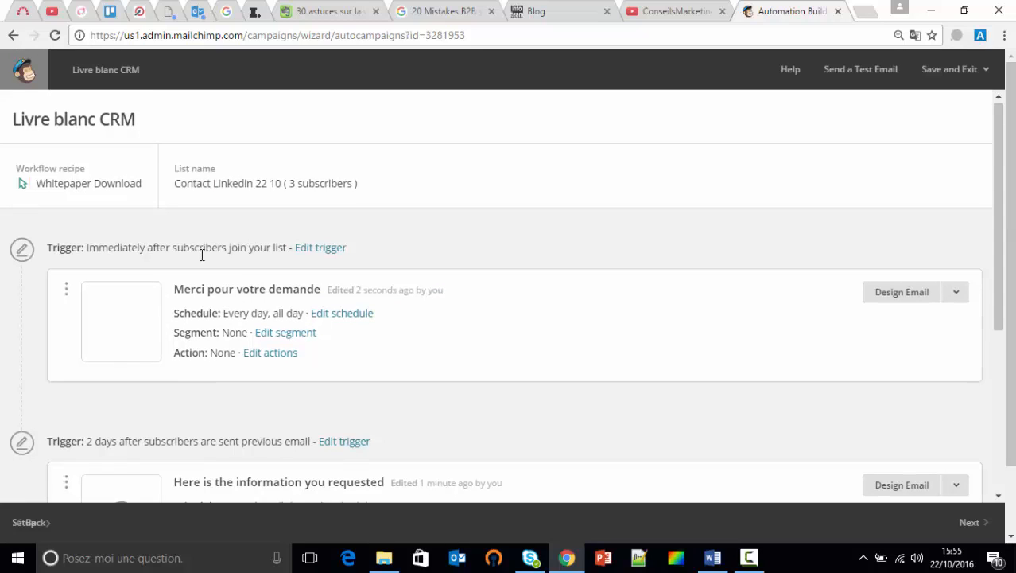
# Restrict the second email's schedule to weekdays by excluding Saturday and Sunday, and save the schedule.
pyautogui.scroll(-1, 201, 254)
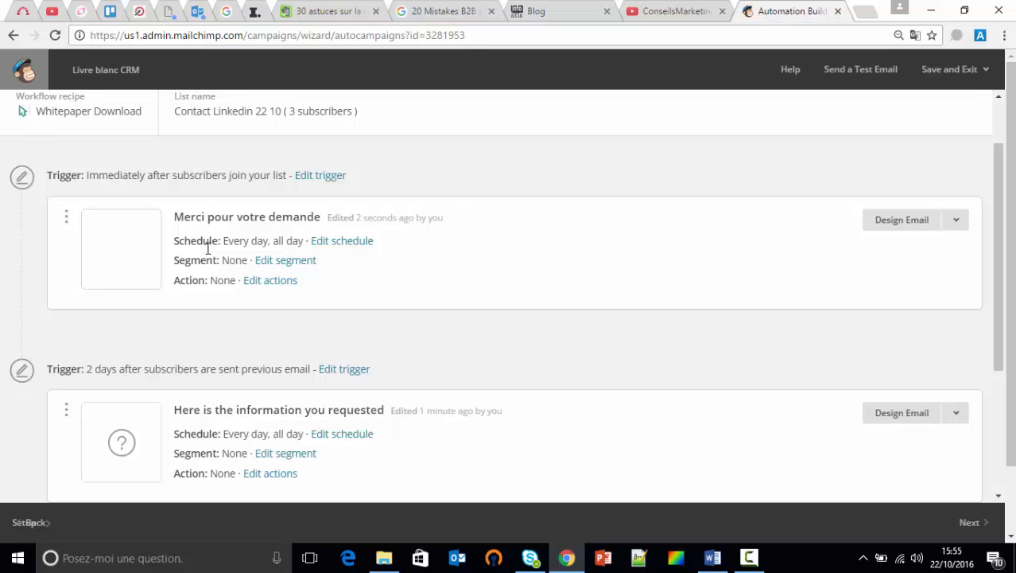
pyautogui.scroll(-2, 213, 277)
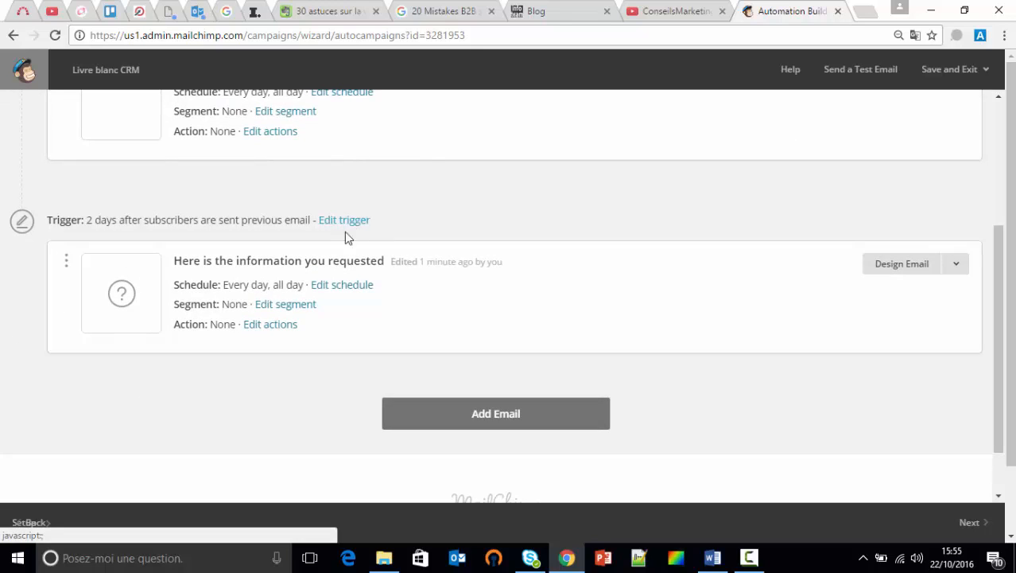
pyautogui.click(340, 287)
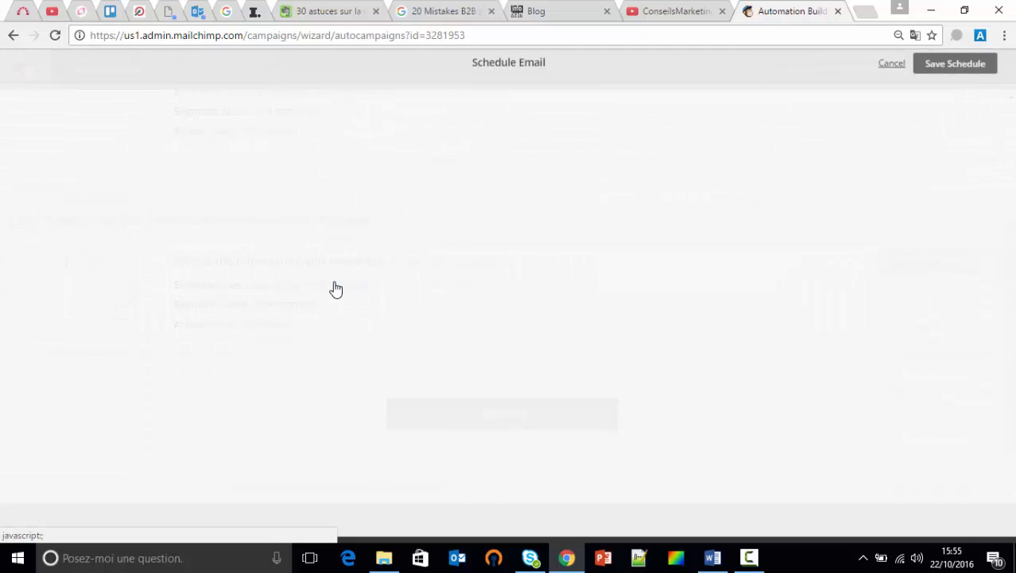
pyautogui.click(95, 159)
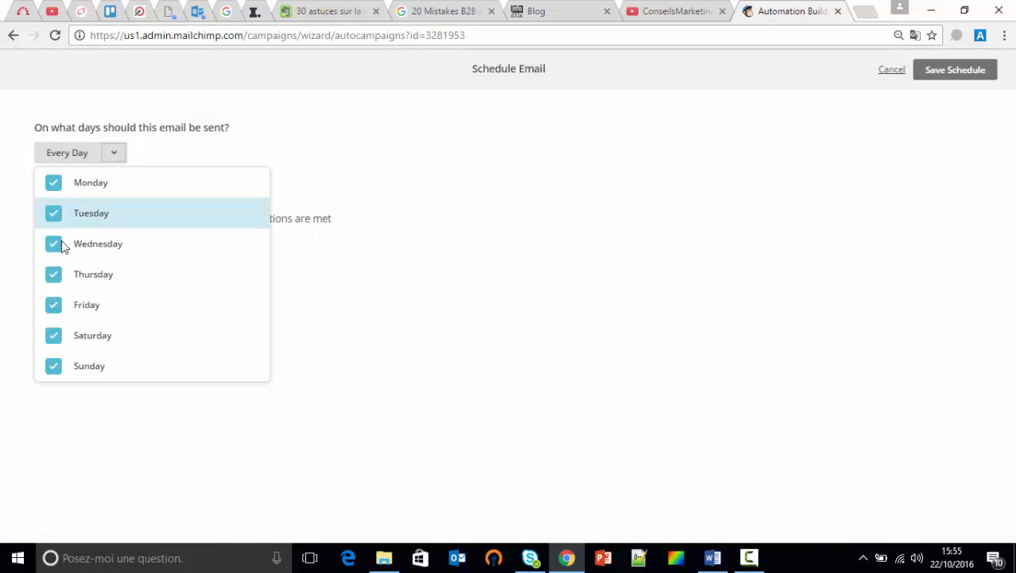
pyautogui.click(54, 366)
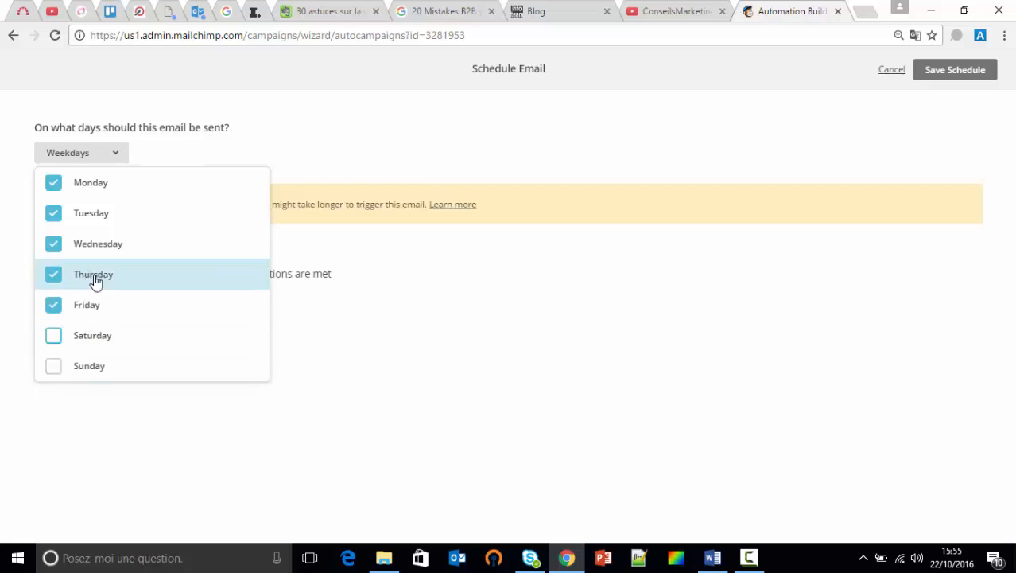
pyautogui.click(504, 366)
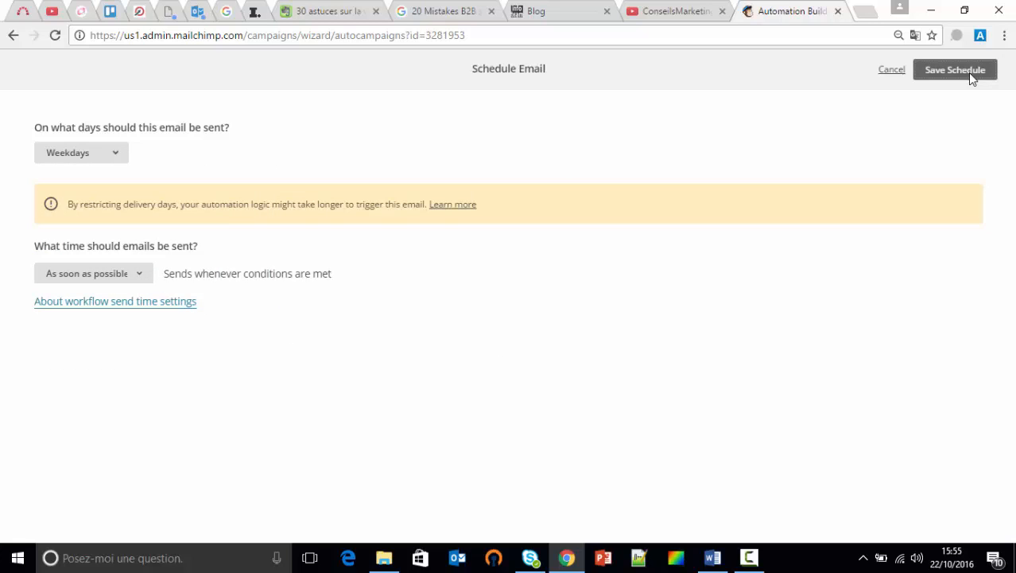
pyautogui.click(947, 77)
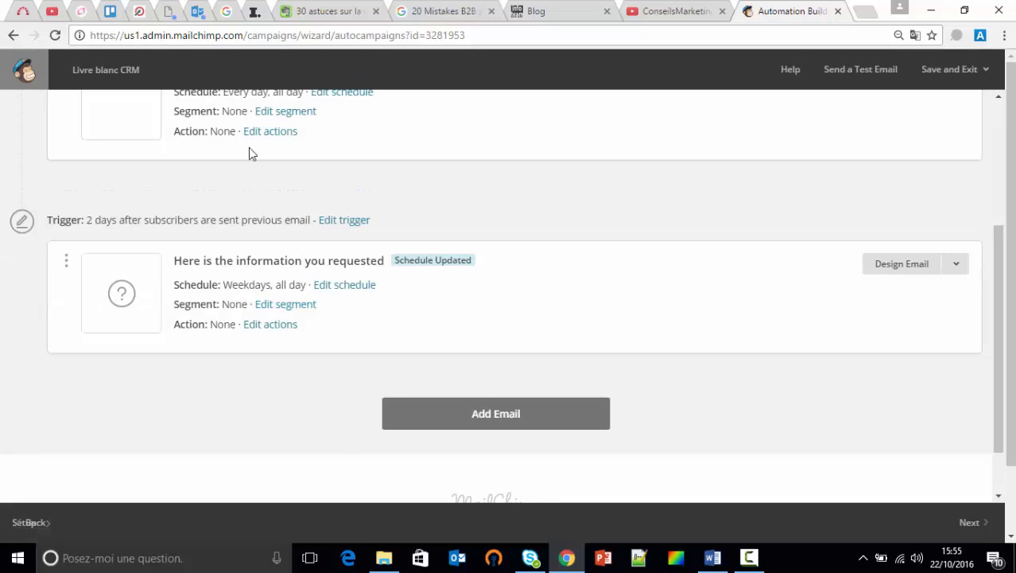
# Open the second email's design setup and rename the email "Info utile 1".
pyautogui.scroll(1, 321, 199)
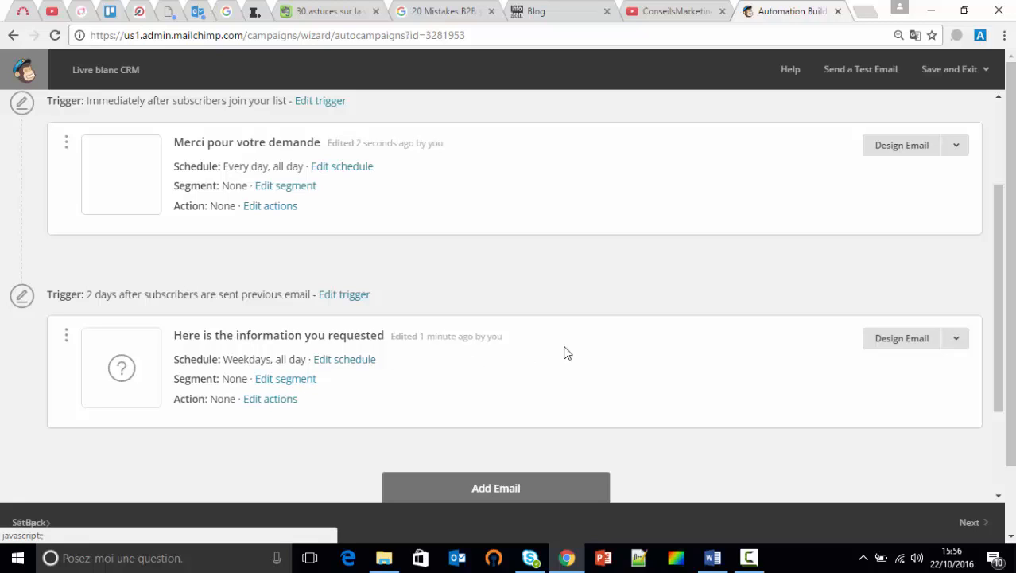
pyautogui.click(909, 338)
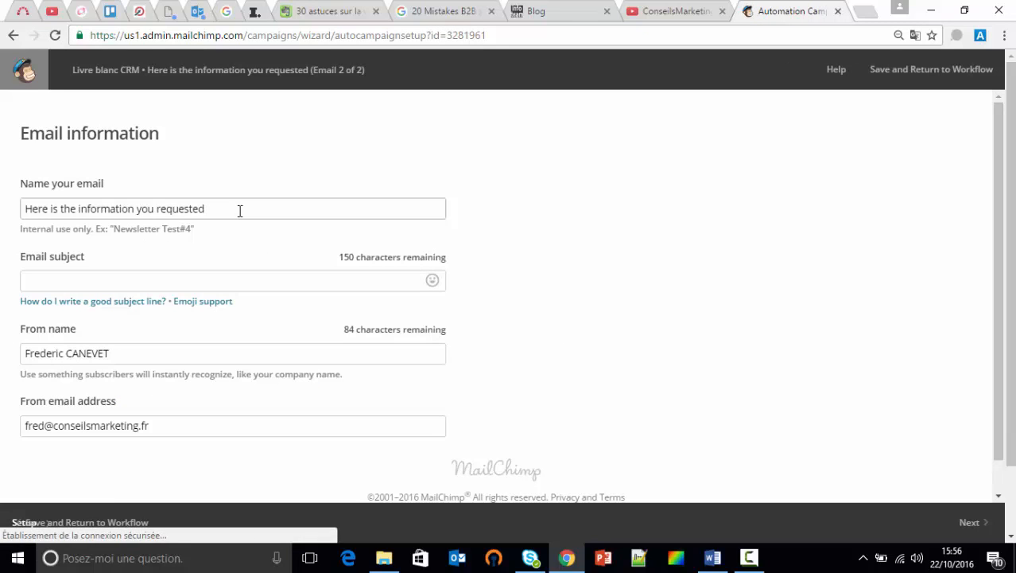
pyautogui.moveTo(239, 209); pyautogui.dragTo(46, 145)
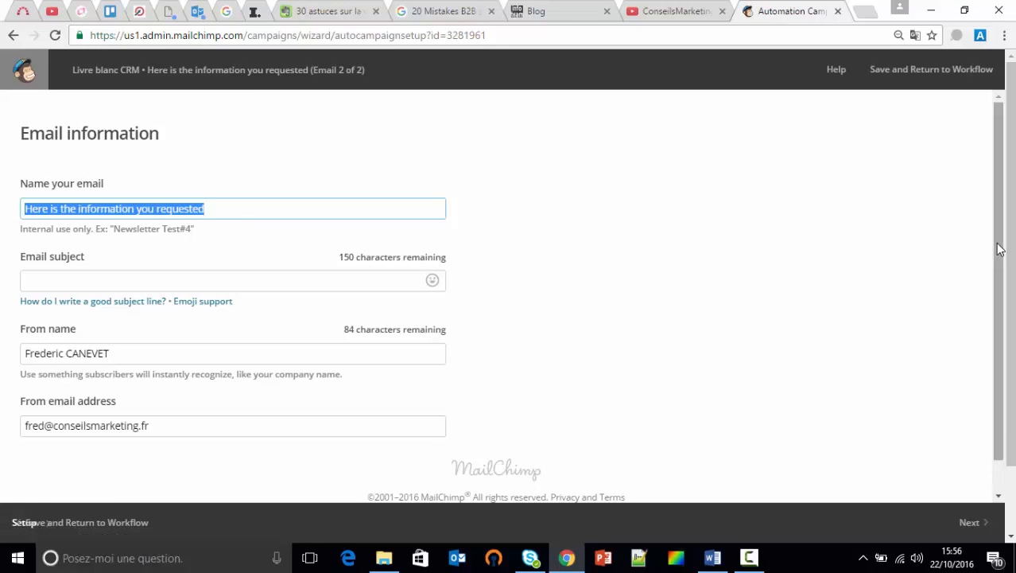
pyautogui.write('Vo')
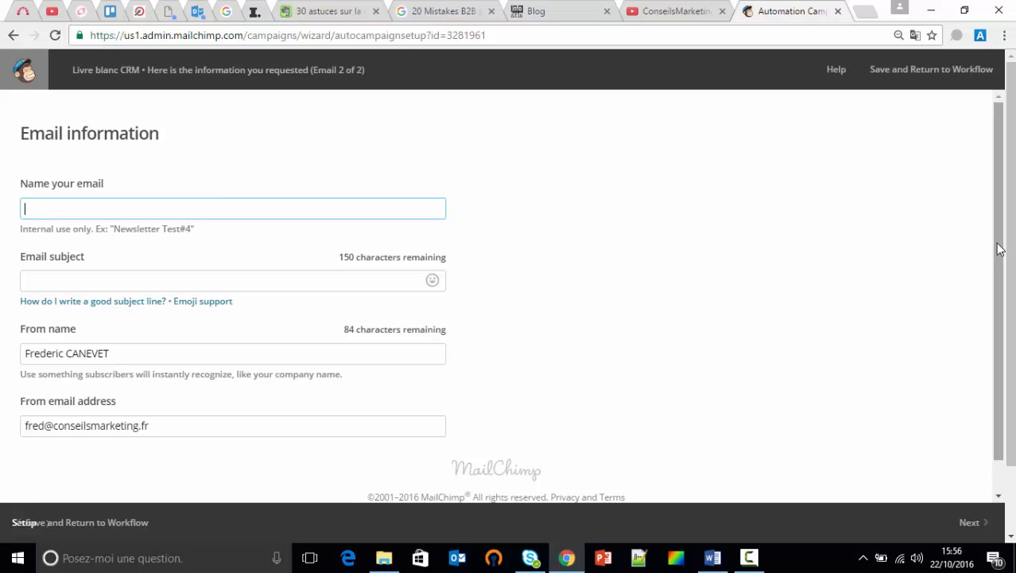
pyautogui.write('U')
pyautogui.press('BackSpace')
pyautogui.hotkey('ctrl', 'a')
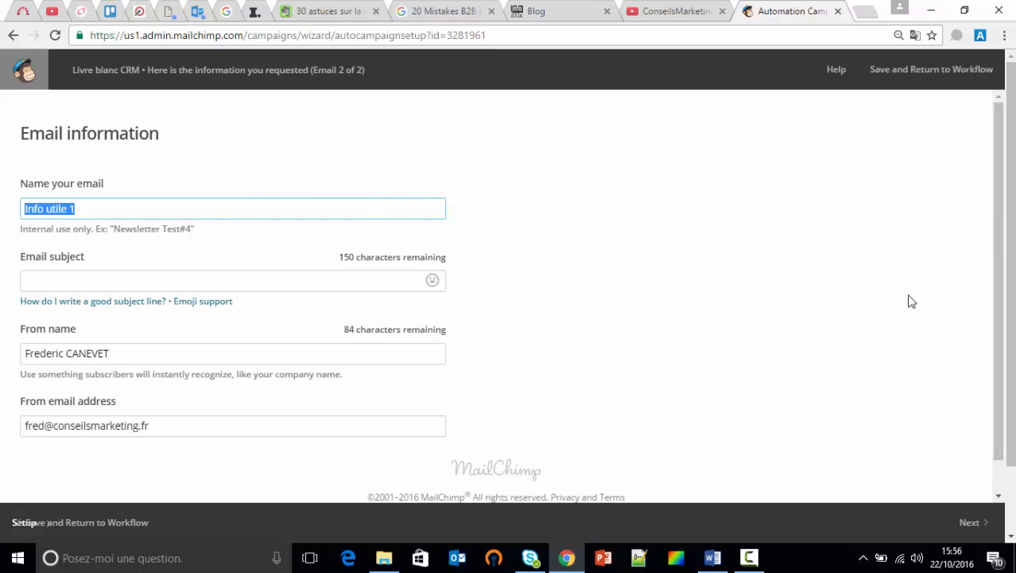
# Enter "Découvrez comment faire XXXX" as the second email's subject.
pyautogui.click(183, 284)
pyautogui.write('D2c')
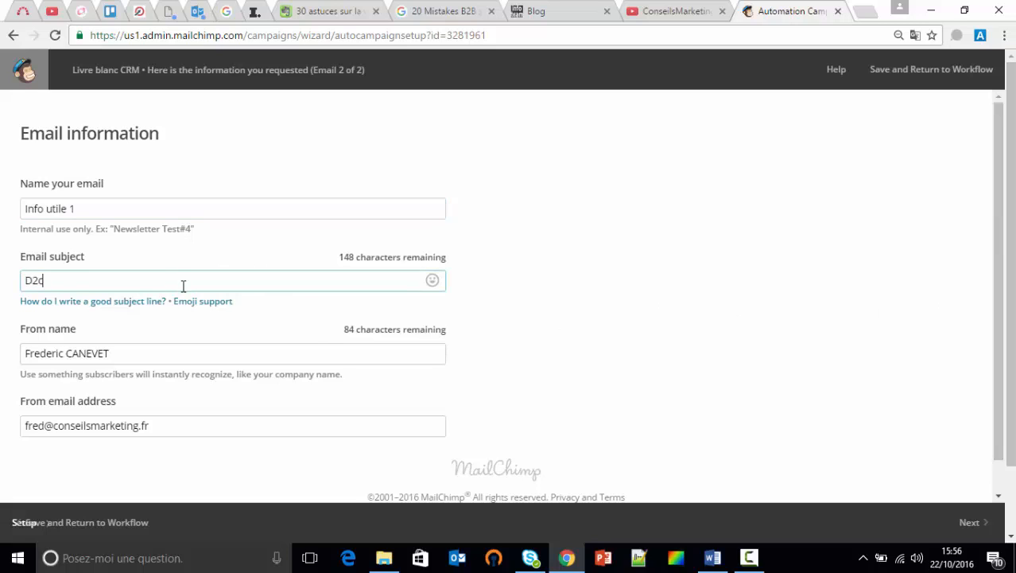
pyautogui.write('ouvre')
pyautogui.press('BackSpace')
pyautogui.press('BackSpace')
pyautogui.press('BackSpace')
pyautogui.press('BackSpace')
pyautogui.write('ouvrez comment faire XXXX')
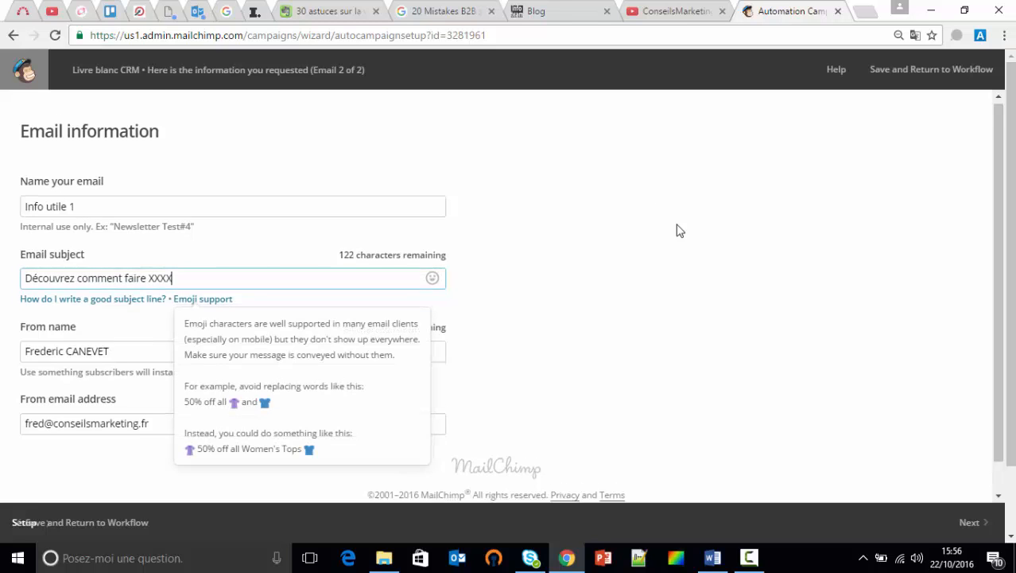
# Continue to the second email's template selection and apply the saved template "Newsletter STM".
pyautogui.scroll(-1, 915, 437)
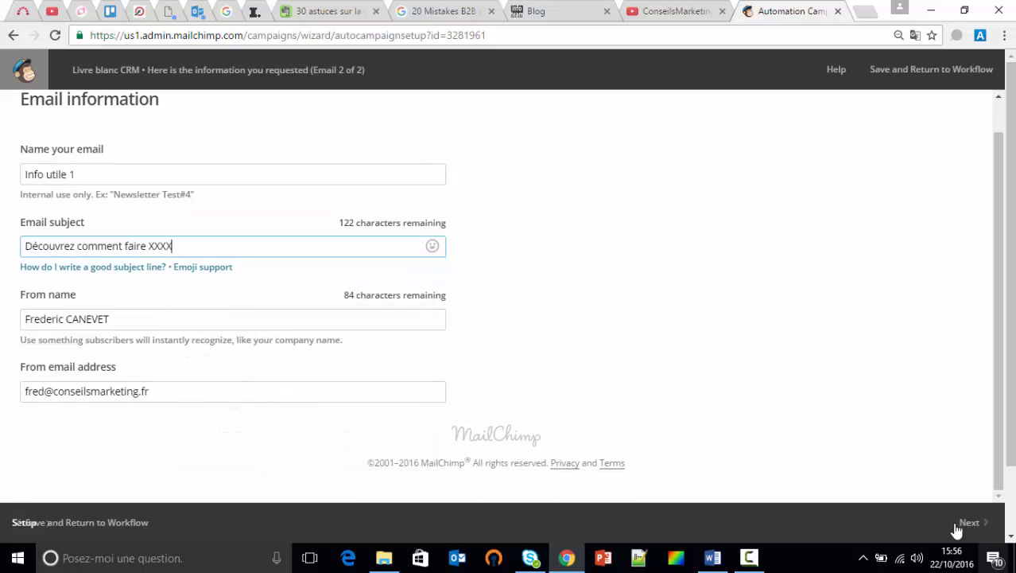
pyautogui.click(969, 522)
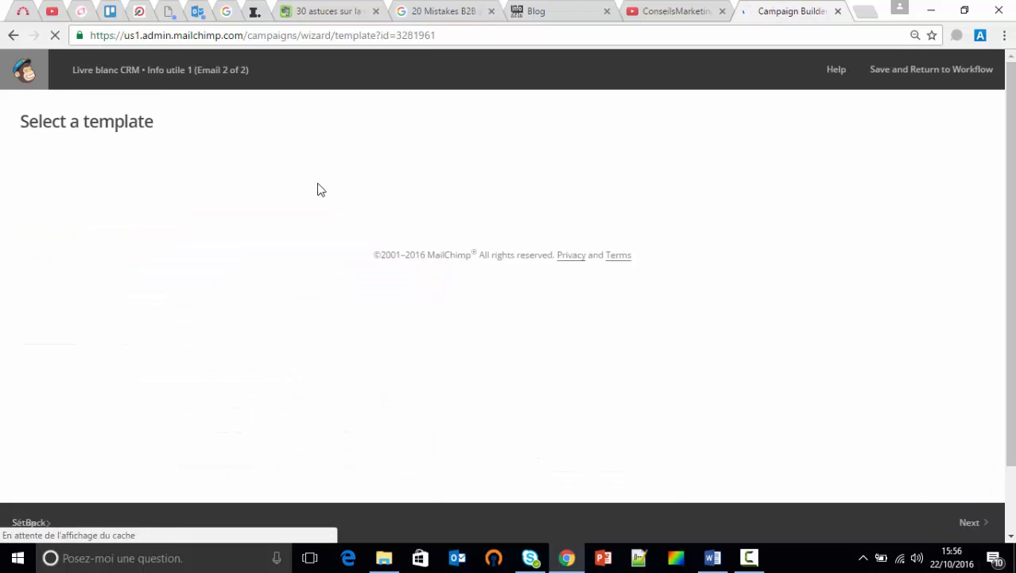
pyautogui.click(165, 183)
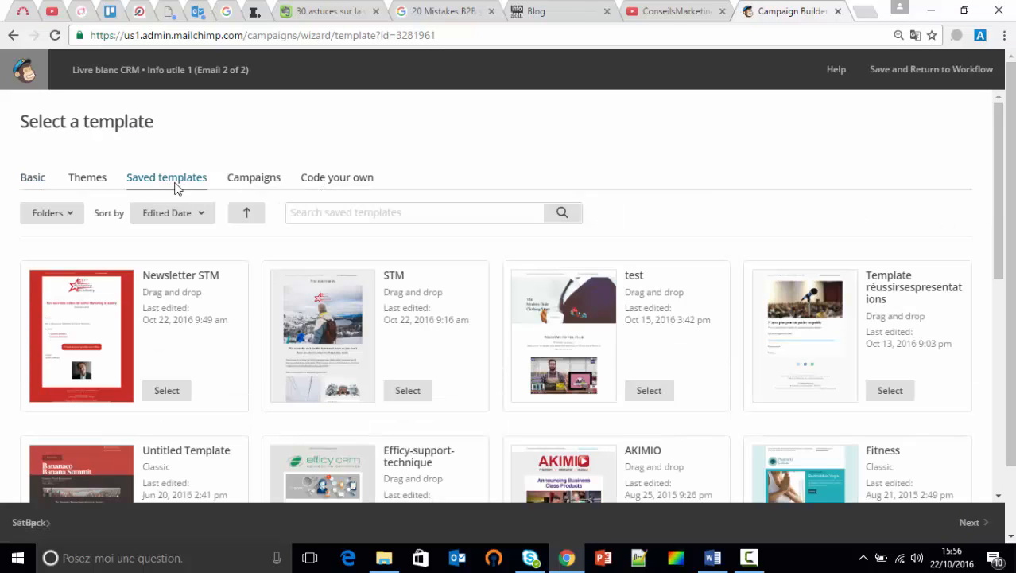
pyautogui.click(167, 394)
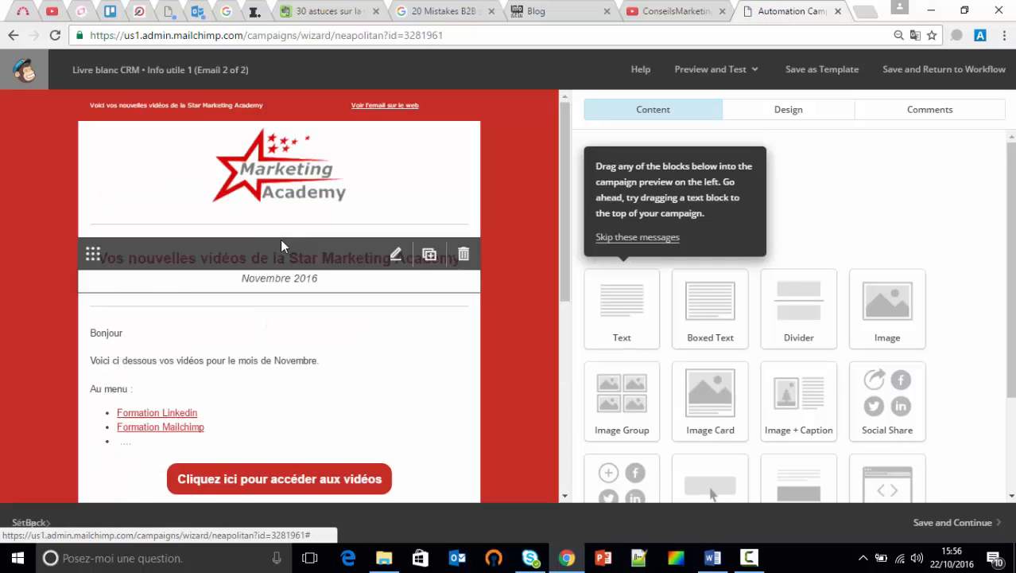
# Replace the template's main heading with "Découvrez comment faire sdddsf".
pyautogui.click(238, 270)
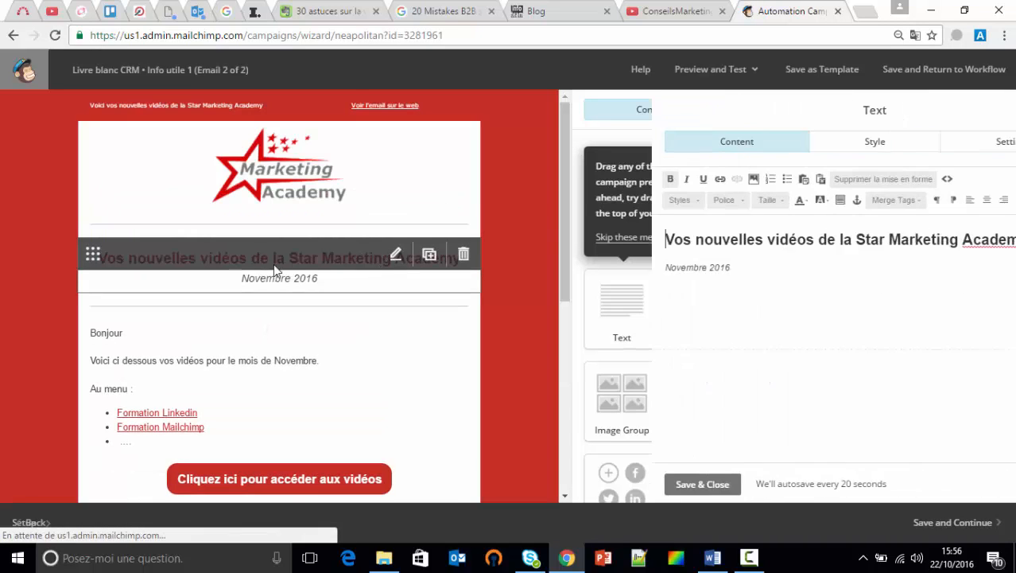
pyautogui.tripleClick(964, 241)
pyautogui.write('D2couvr')
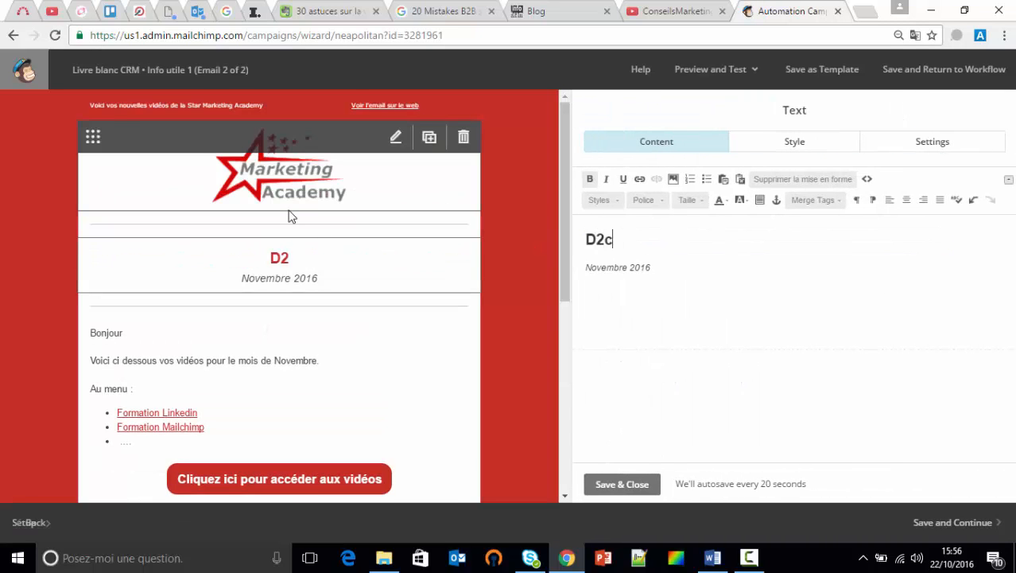
pyautogui.press('BackSpace')
pyautogui.press('BackSpace')
pyautogui.press('BackSpace')
pyautogui.press('BackSpace')
pyautogui.press('BackSpace')
pyautogui.press('BackSpace')
pyautogui.write('écouvrez comm')
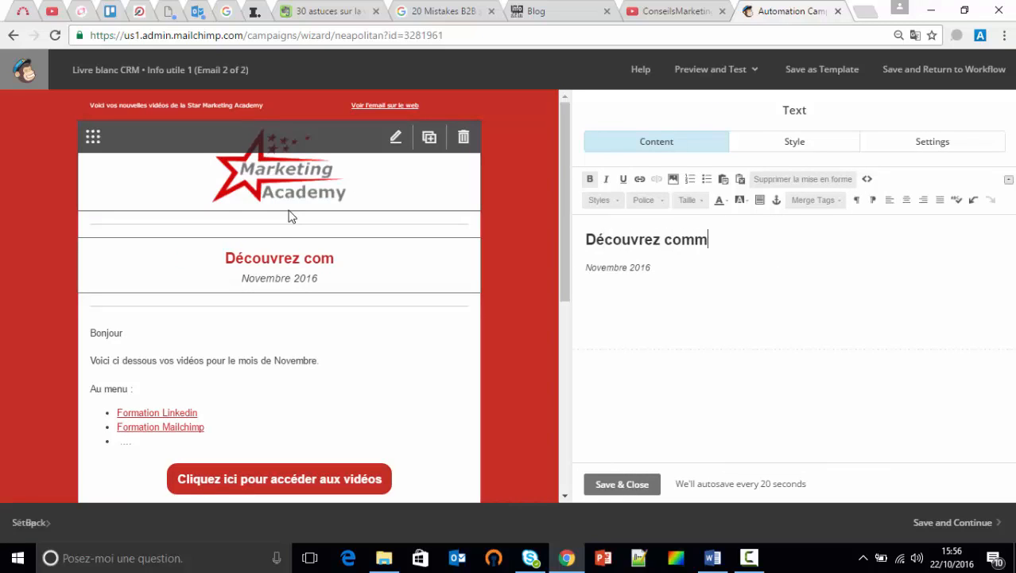
pyautogui.write('ent faire sdd')
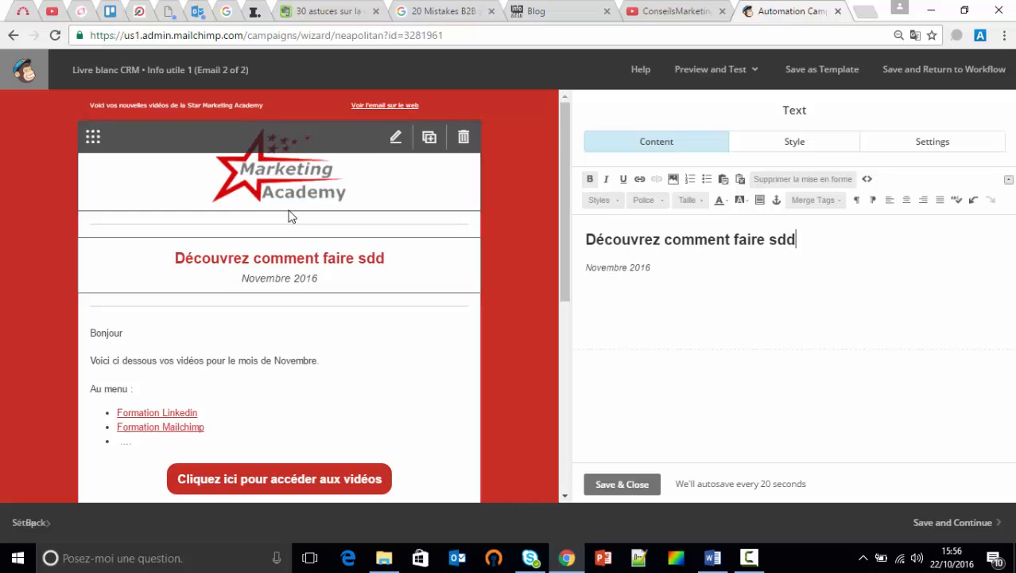
pyautogui.write('dsf')
# Replace the text below "Bonjour" with the placeholder "qsdfqsdfqsddfqsdf" and save the design to return to the workflow.
pyautogui.click(390, 344)
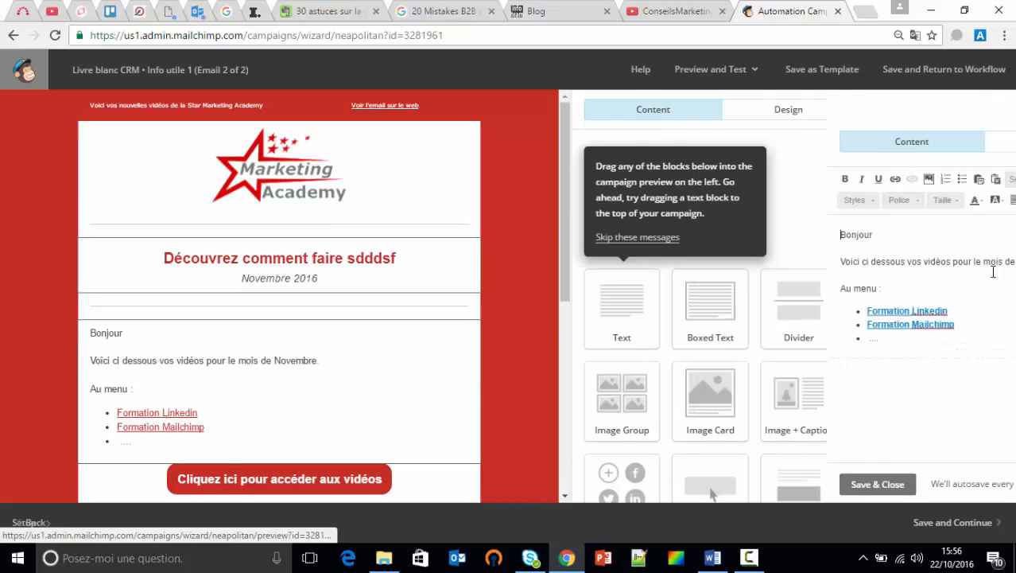
pyautogui.moveTo(700, 322); pyautogui.dragTo(585, 257)
pyautogui.write('qsdfqsdpfqsddfqsdfp')
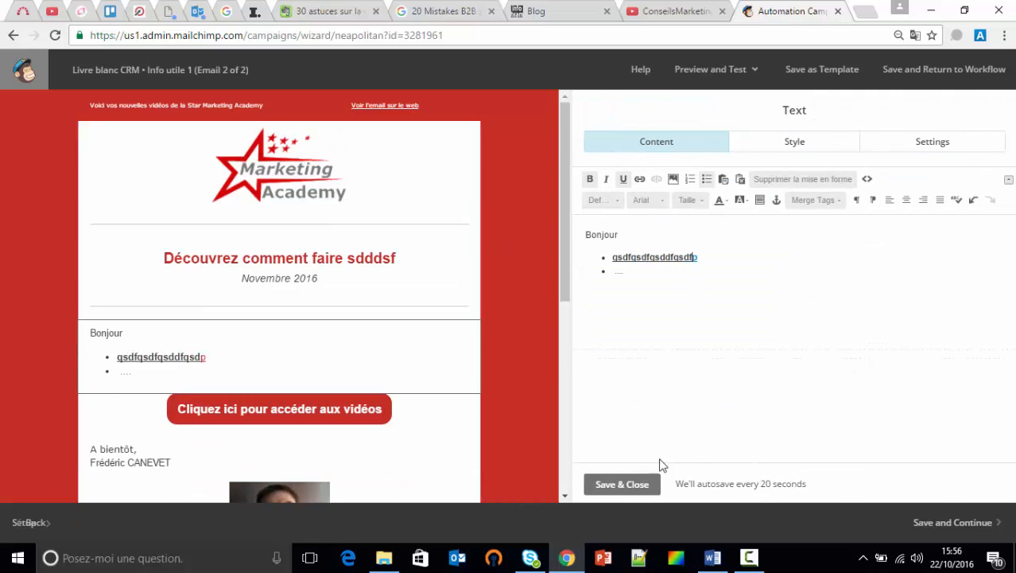
pyautogui.click(612, 483)
pyautogui.click(911, 515)
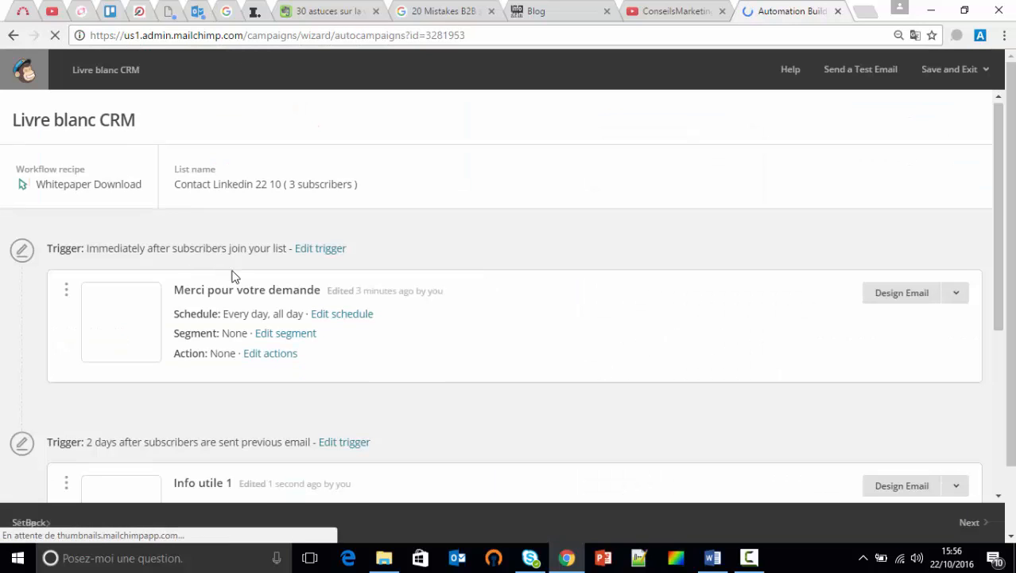
# Add a third email at the end of the automation workflow.
pyautogui.scroll(-3, 232, 274)
pyautogui.scroll(2, 254, 253)
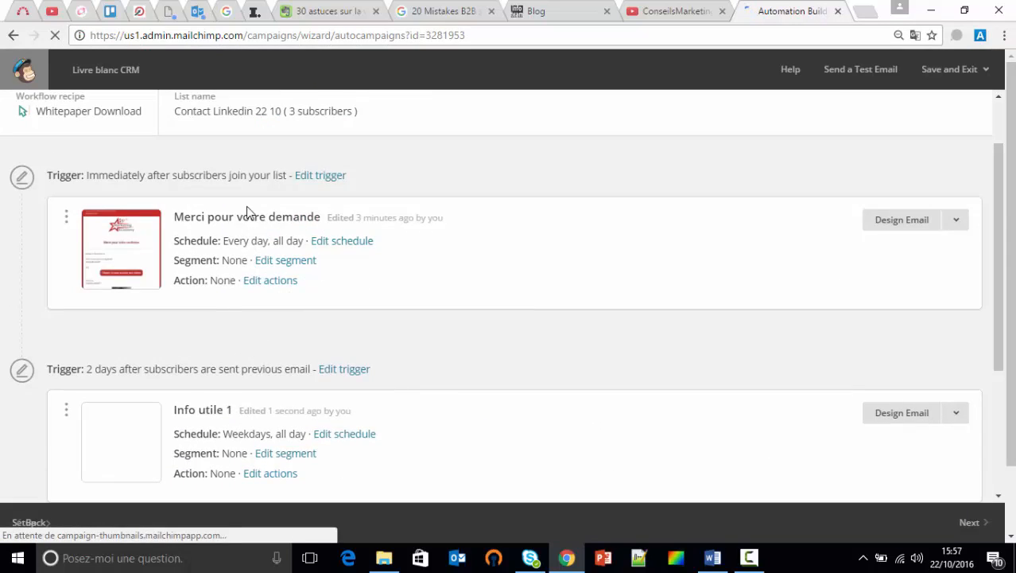
pyautogui.scroll(-1, 239, 223)
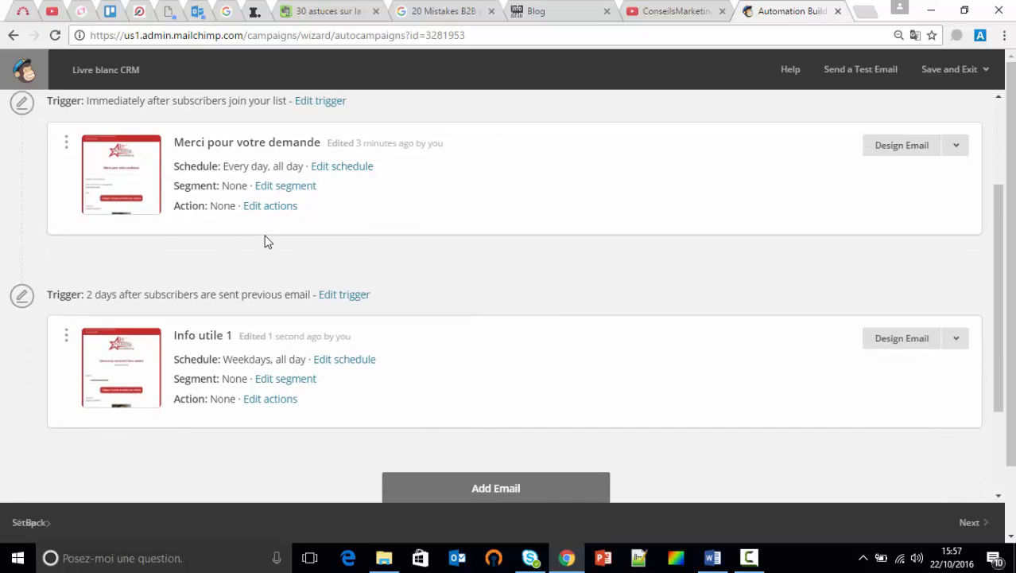
pyautogui.scroll(-2, 534, 452)
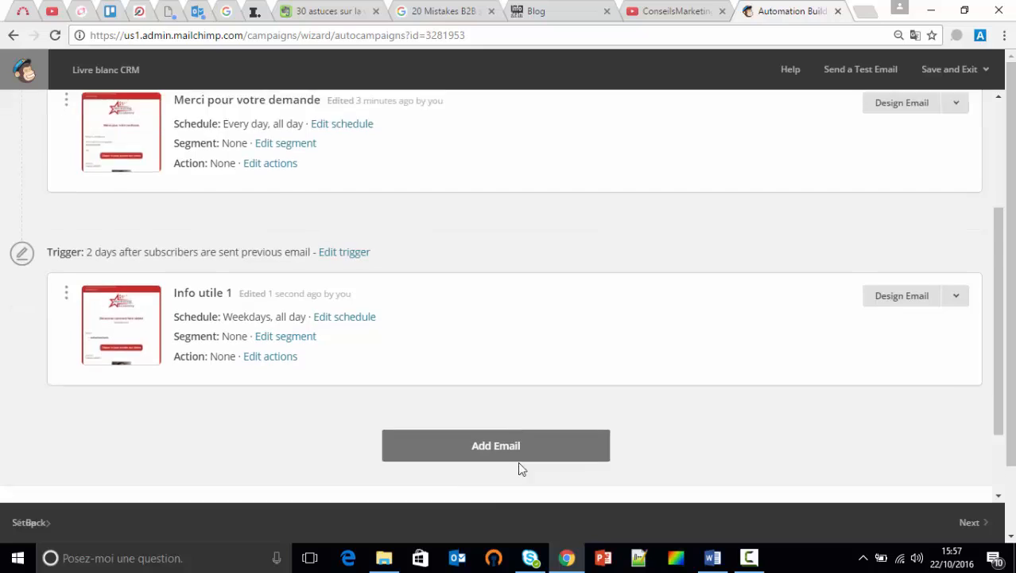
pyautogui.click(482, 348)
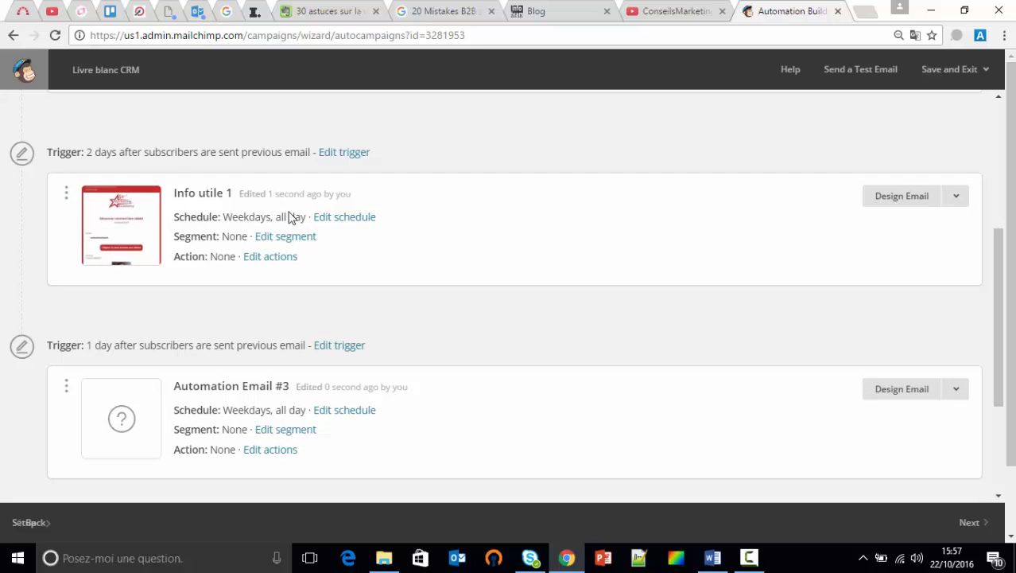
# Set the third email's trigger delay to 4 days after the previous email and update the trigger.
pyautogui.click(342, 346)
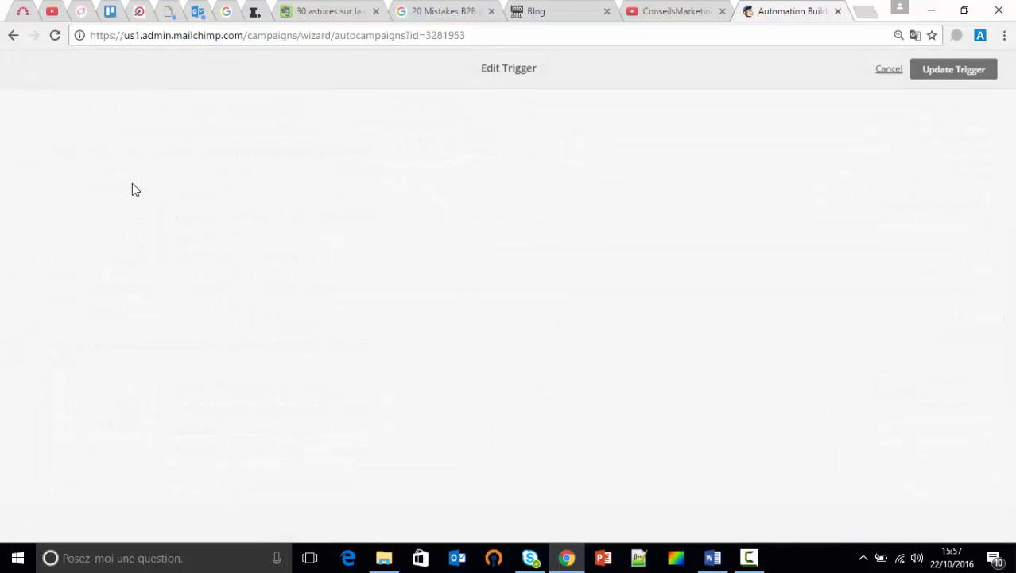
pyautogui.click(180, 253)
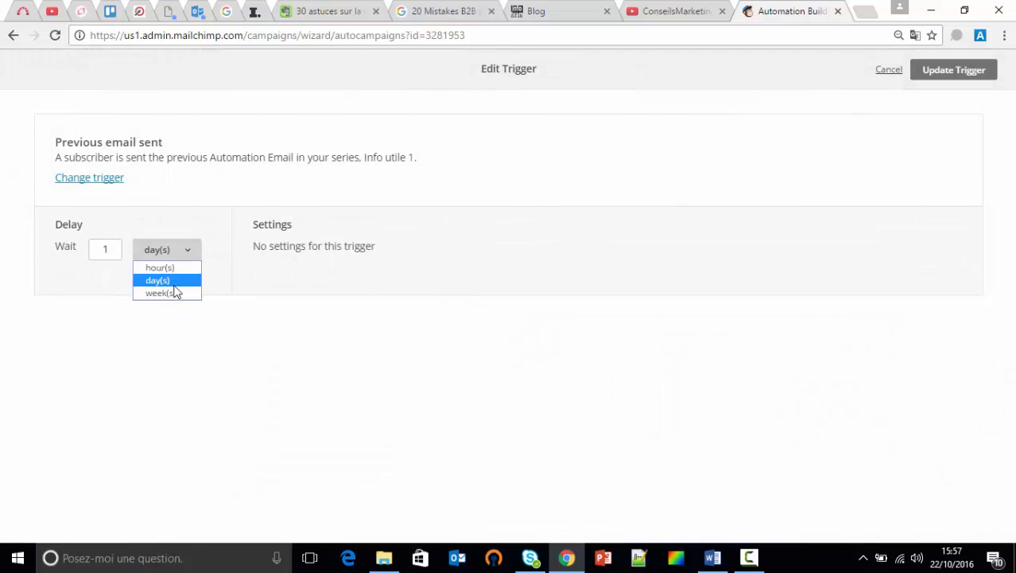
pyautogui.doubleClick(117, 247)
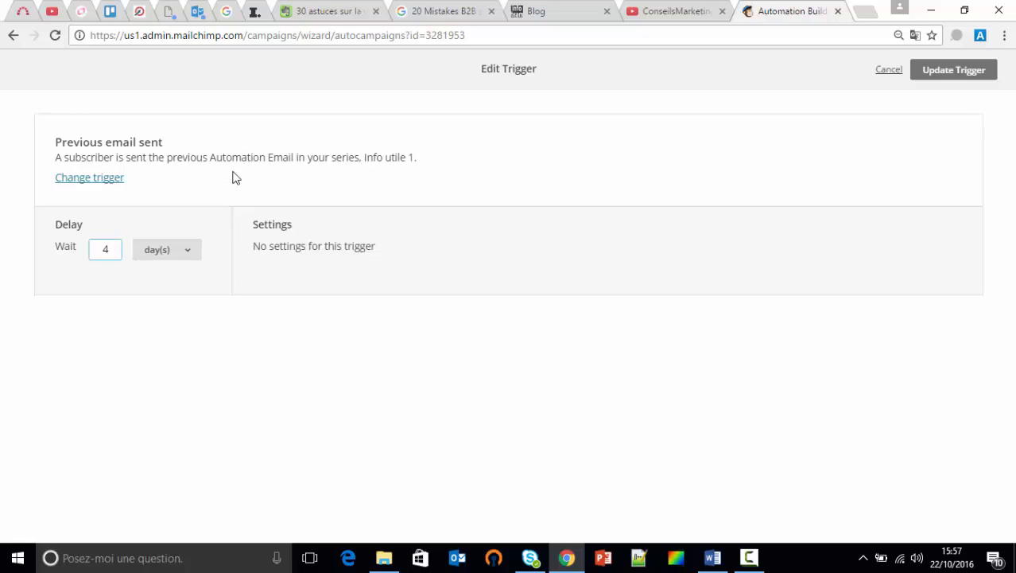
pyautogui.click(948, 74)
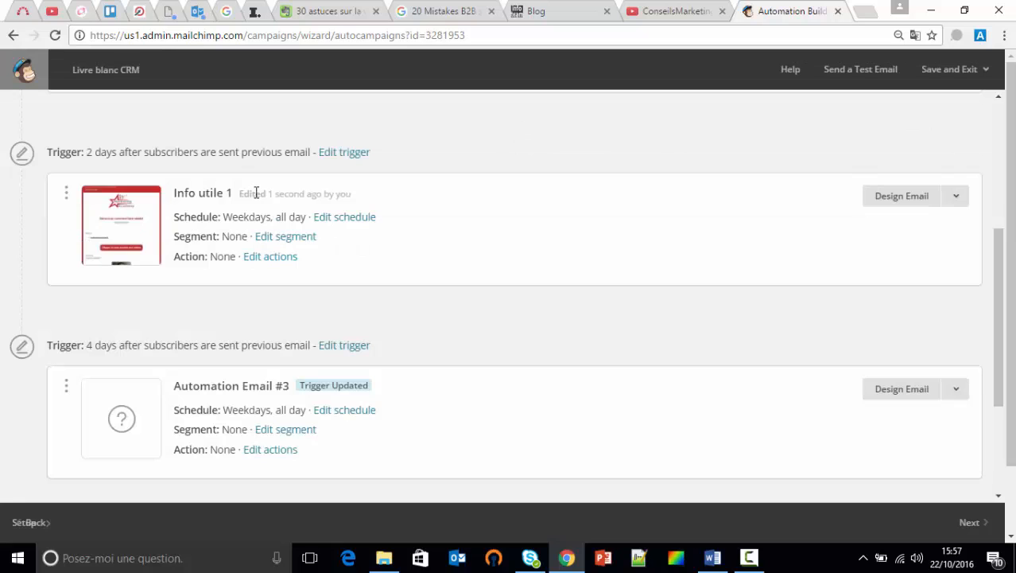
# Review the triggers, schedules and segments of the three emails in the workflow.
pyautogui.scroll(-1, 263, 226)
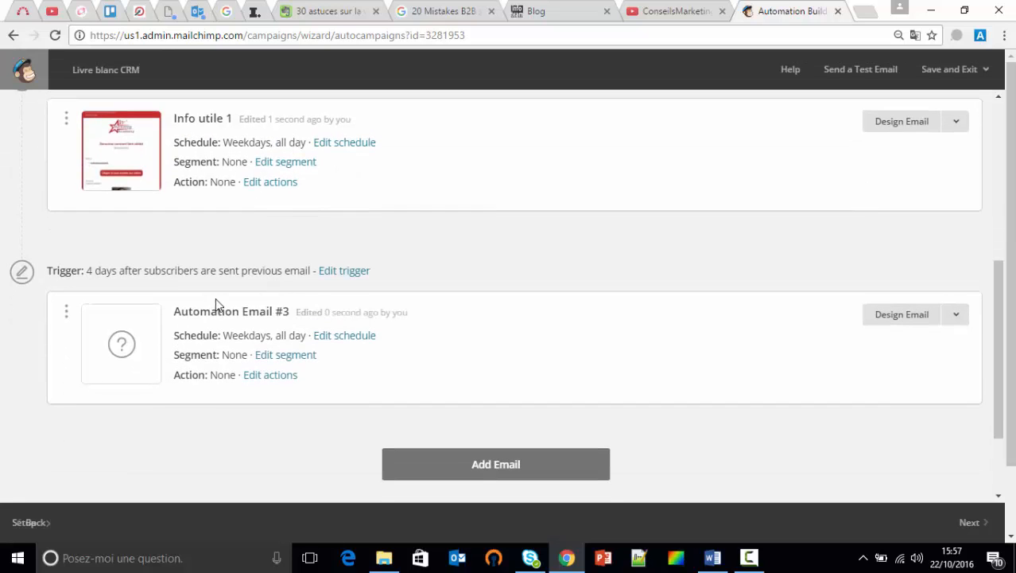
pyautogui.scroll(4, 215, 303)
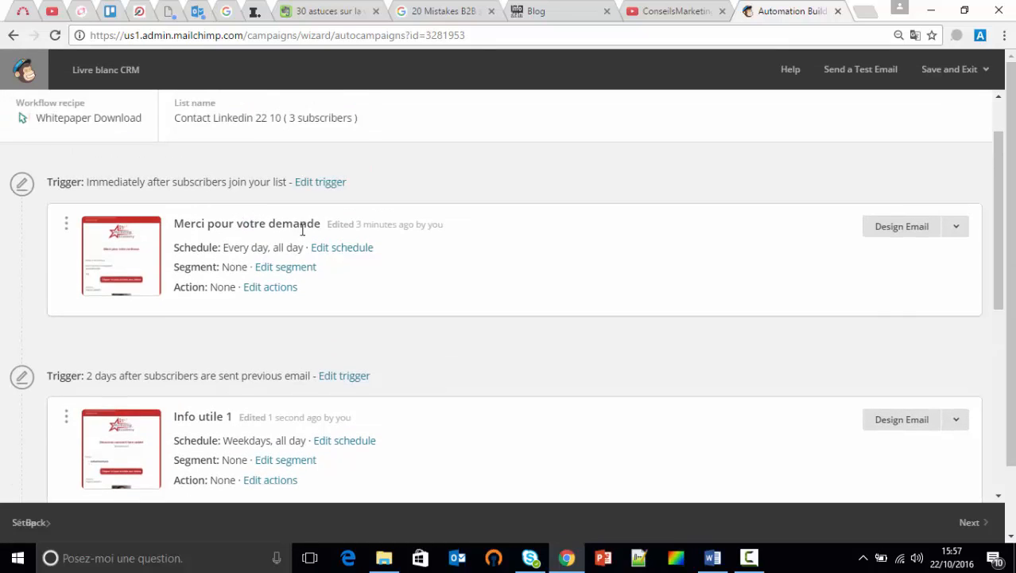
pyautogui.scroll(-2, 302, 230)
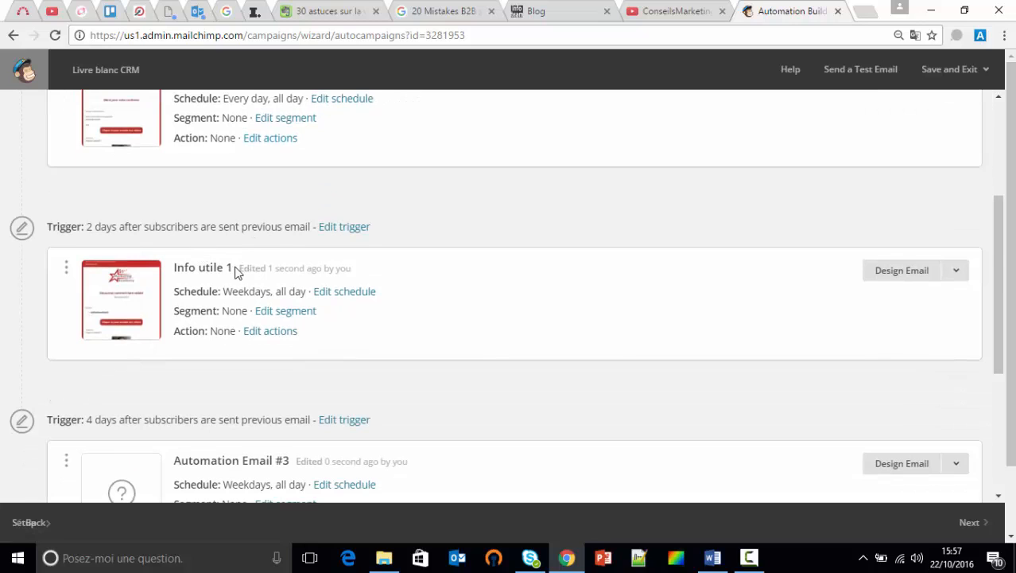
pyautogui.scroll(-2, 236, 271)
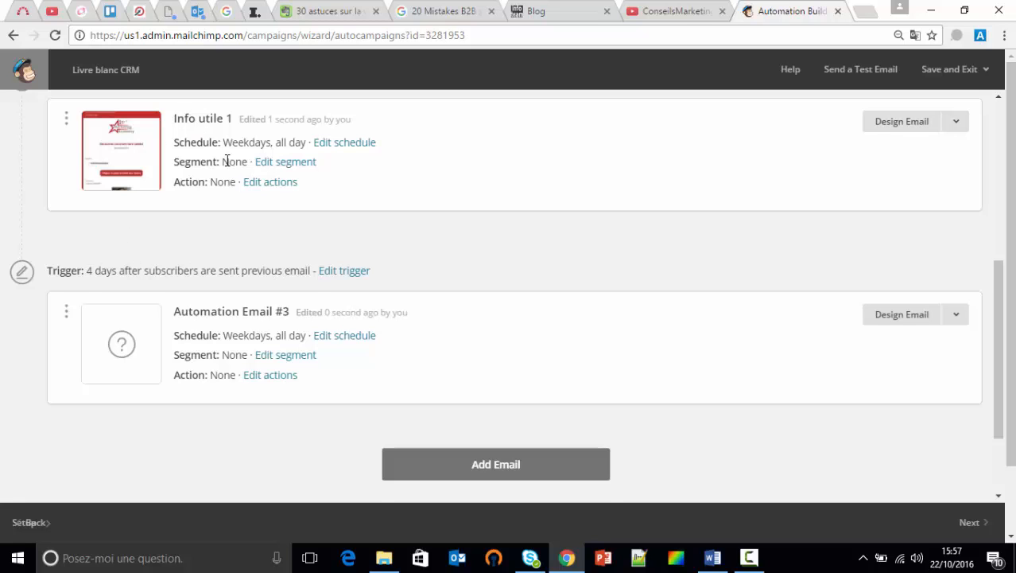
pyautogui.scroll(2, 225, 161)
pyautogui.scroll(-3, 302, 362)
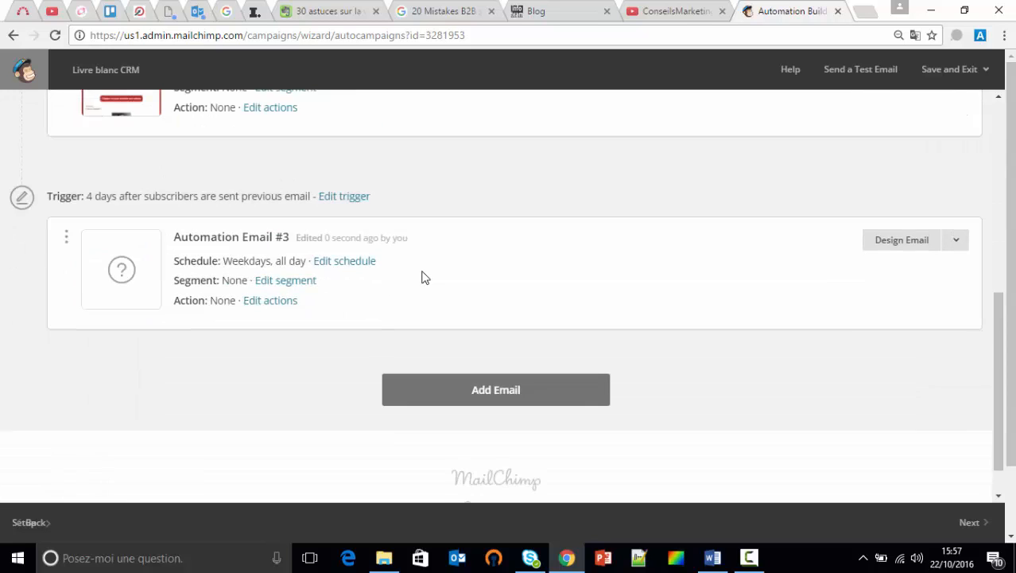
pyautogui.scroll(-1, 314, 280)
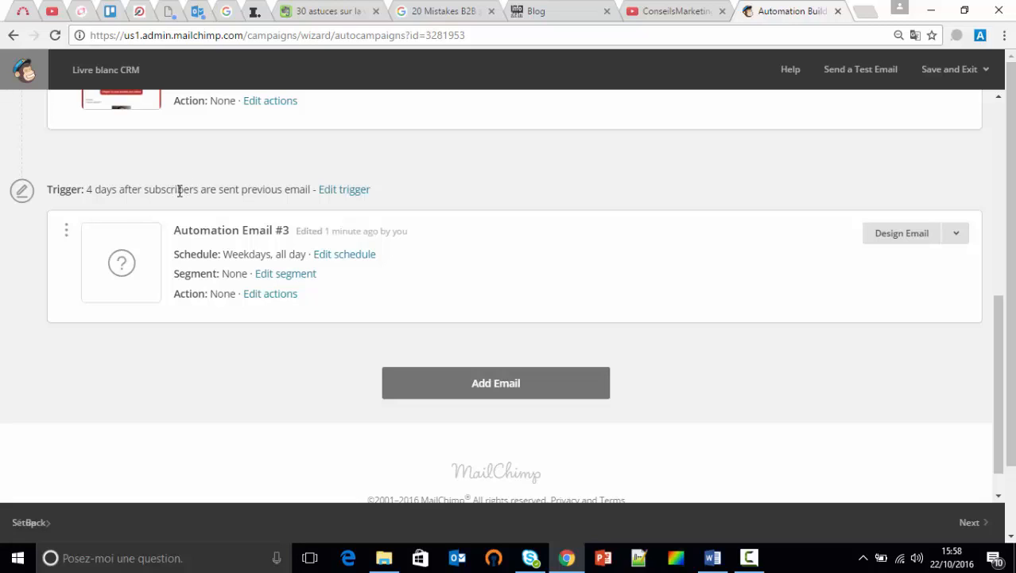
# Turn on segmentation for the third email, limiting it to subscribers who match the following conditions.
pyautogui.click(281, 281)
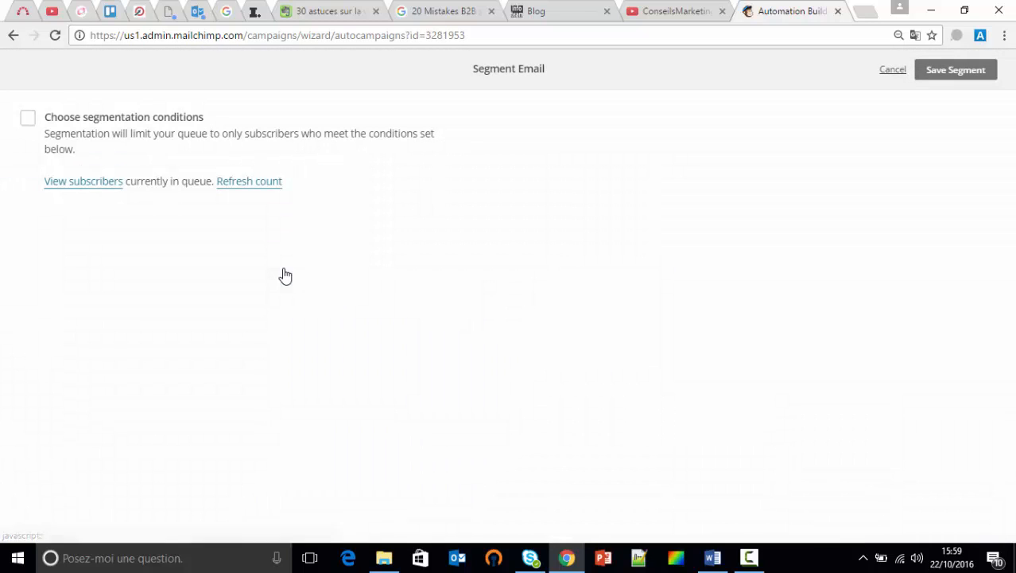
pyautogui.click(29, 119)
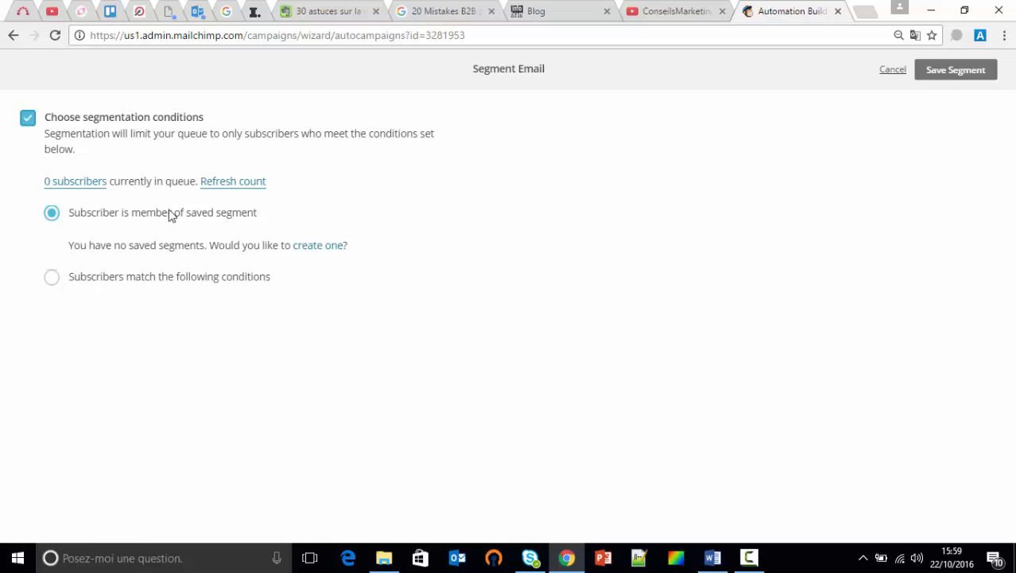
pyautogui.click(52, 278)
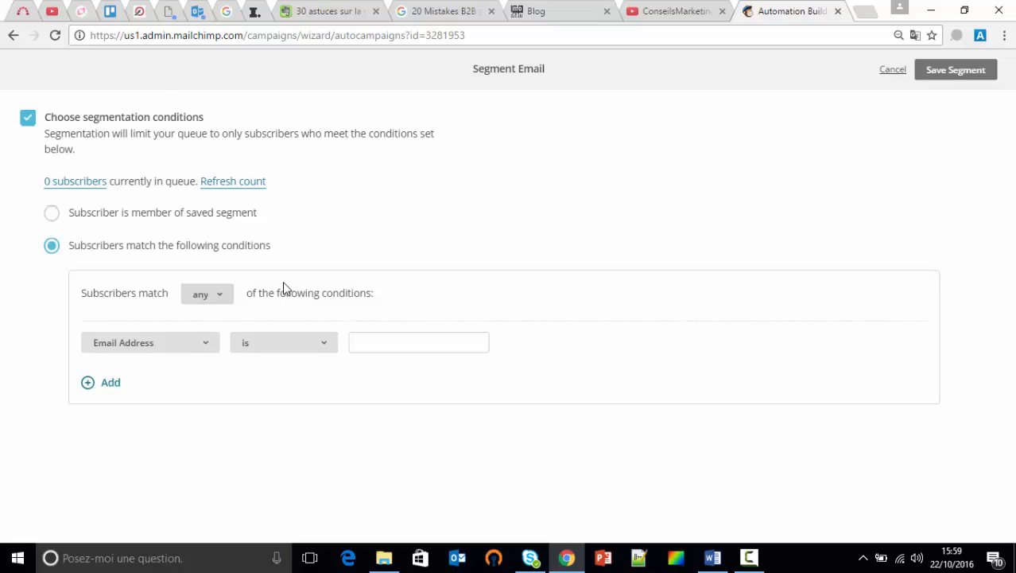
# Set the segment condition to Campaign Activity, did not open, "Info utile 1", keeping it as the only condition.
pyautogui.click(153, 344)
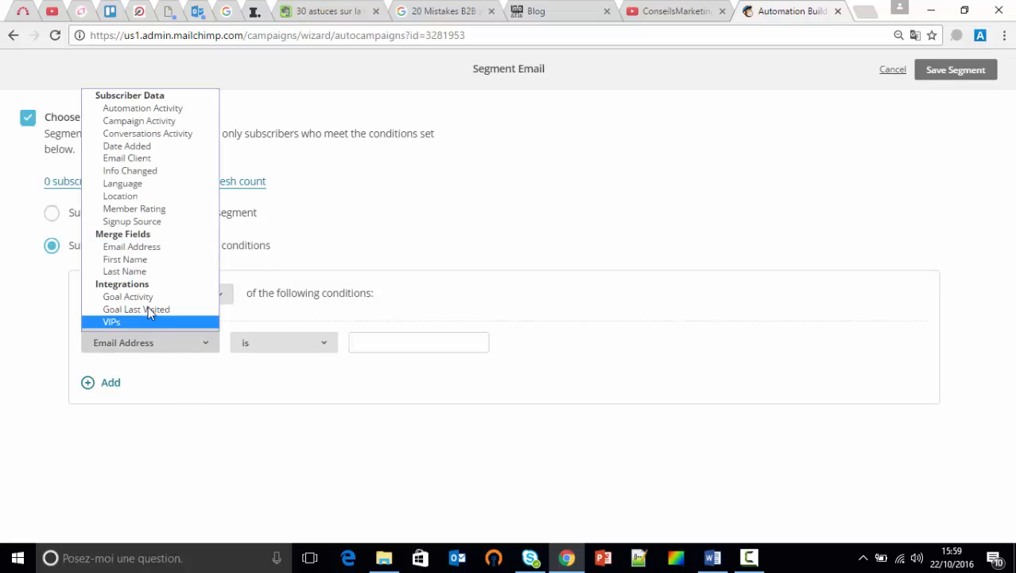
pyautogui.click(141, 121)
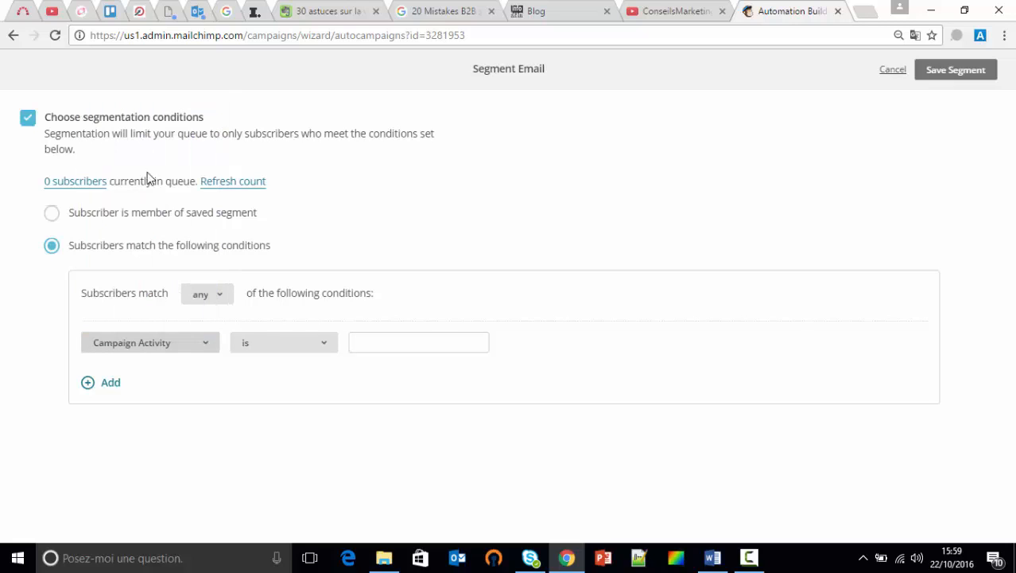
pyautogui.click(285, 342)
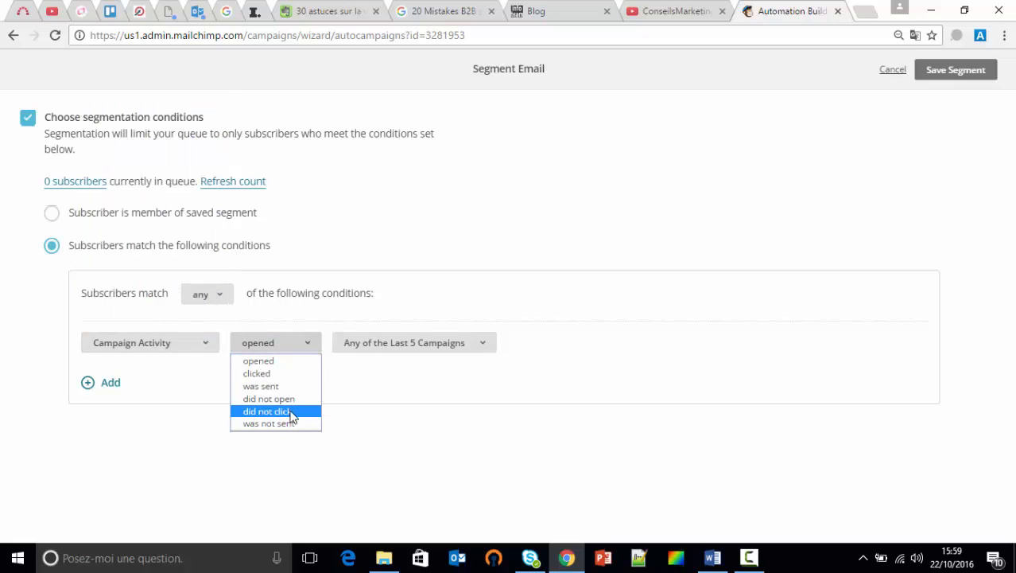
pyautogui.click(286, 400)
pyautogui.click(423, 343)
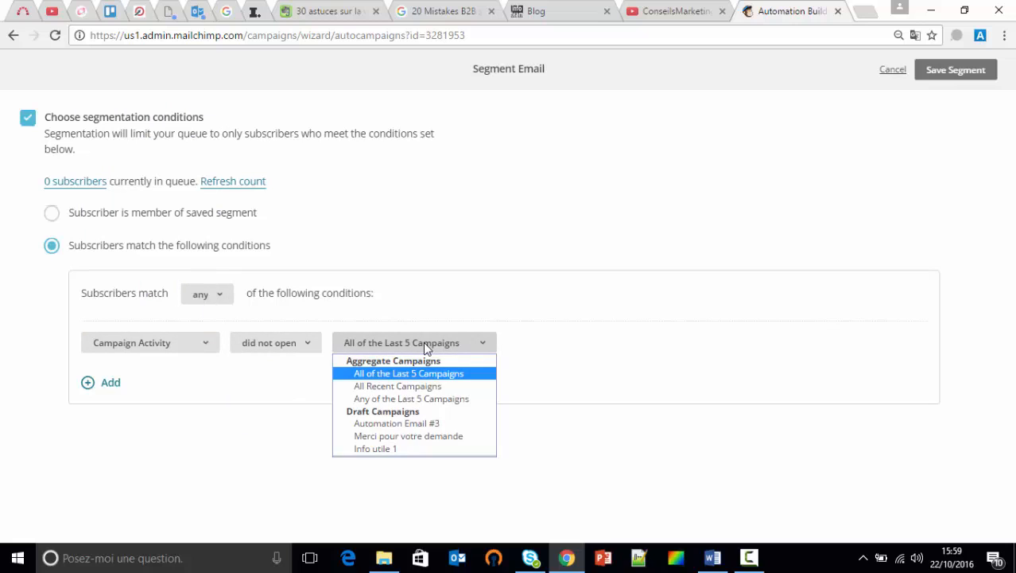
pyautogui.click(426, 450)
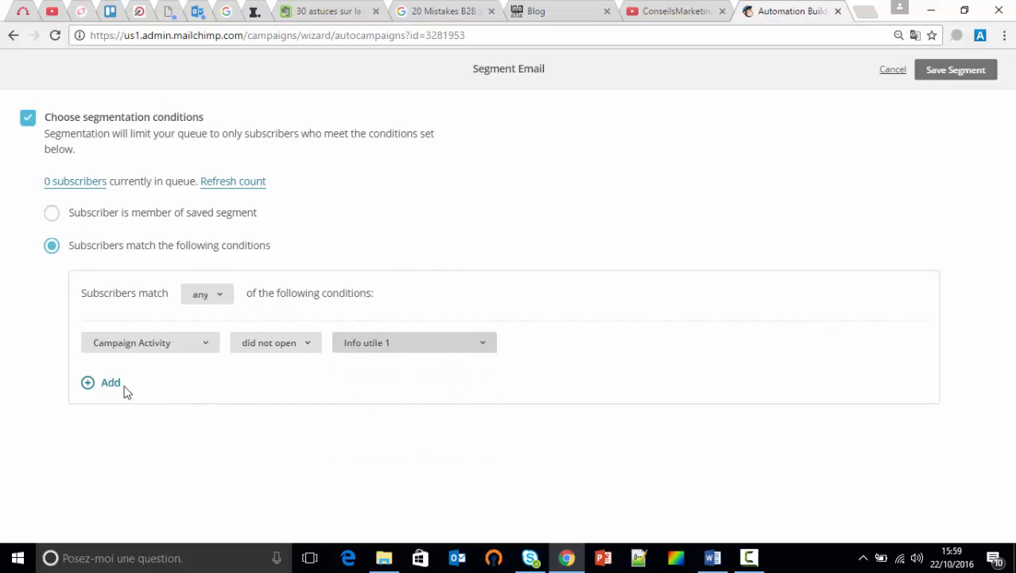
pyautogui.click(89, 384)
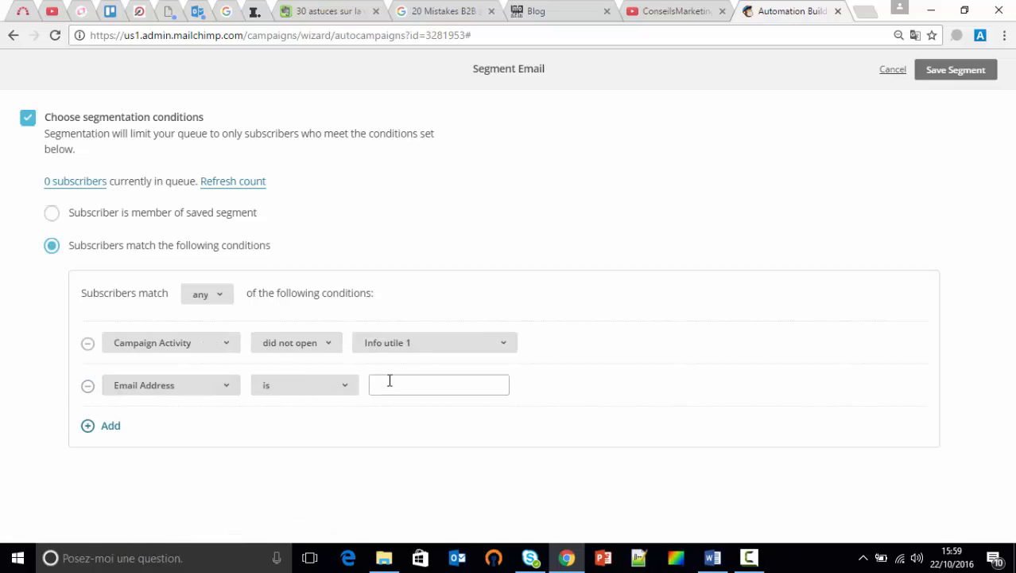
pyautogui.click(87, 386)
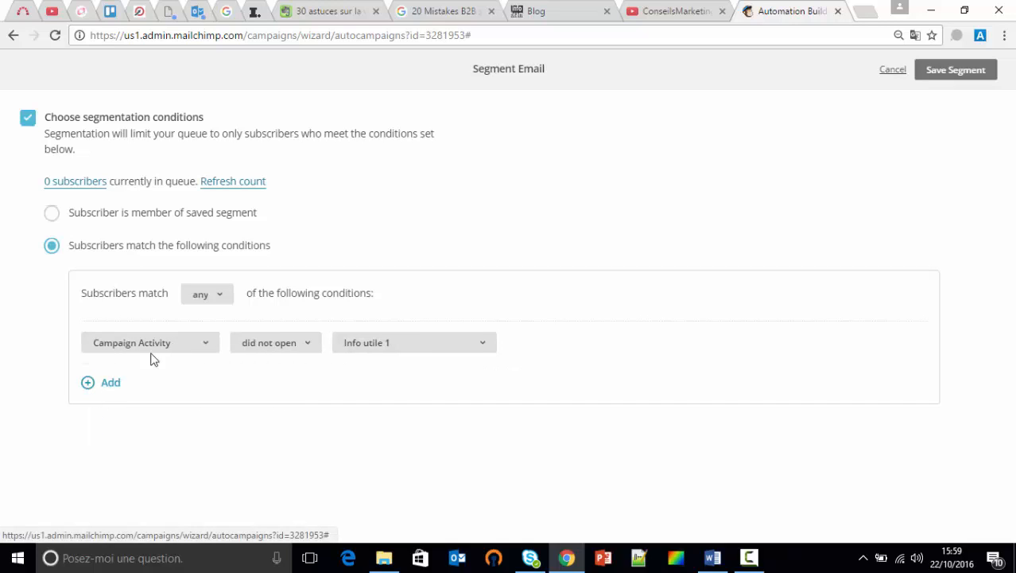
# Save the third email's segment conditions and open the email for designing.
pyautogui.click(955, 71)
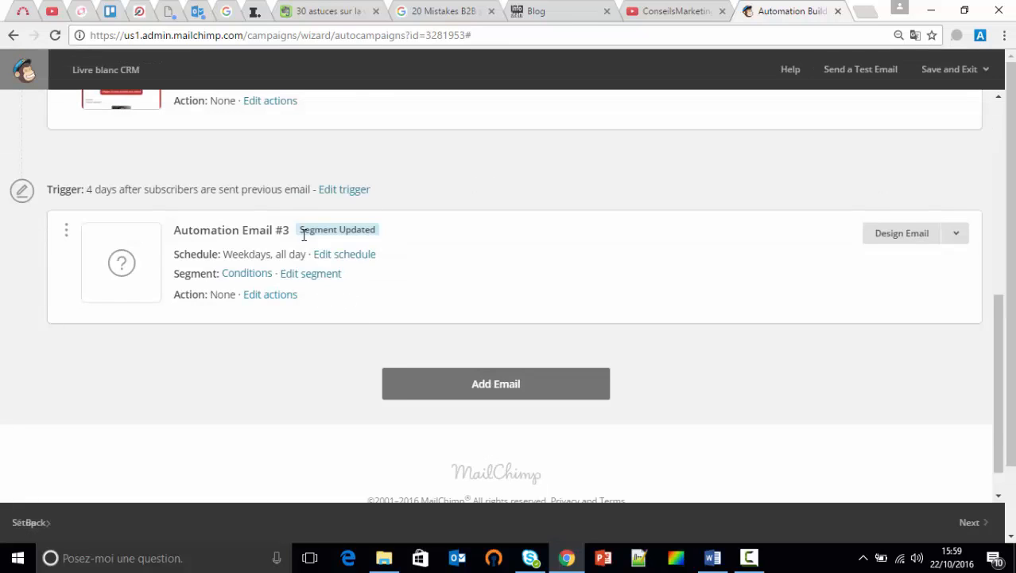
pyautogui.scroll(1, 302, 231)
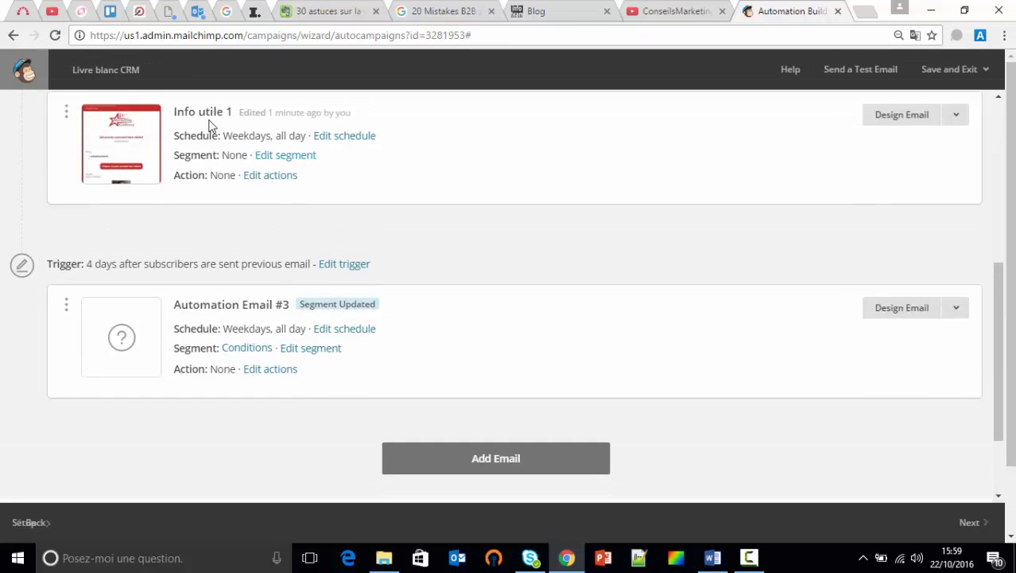
pyautogui.click(902, 310)
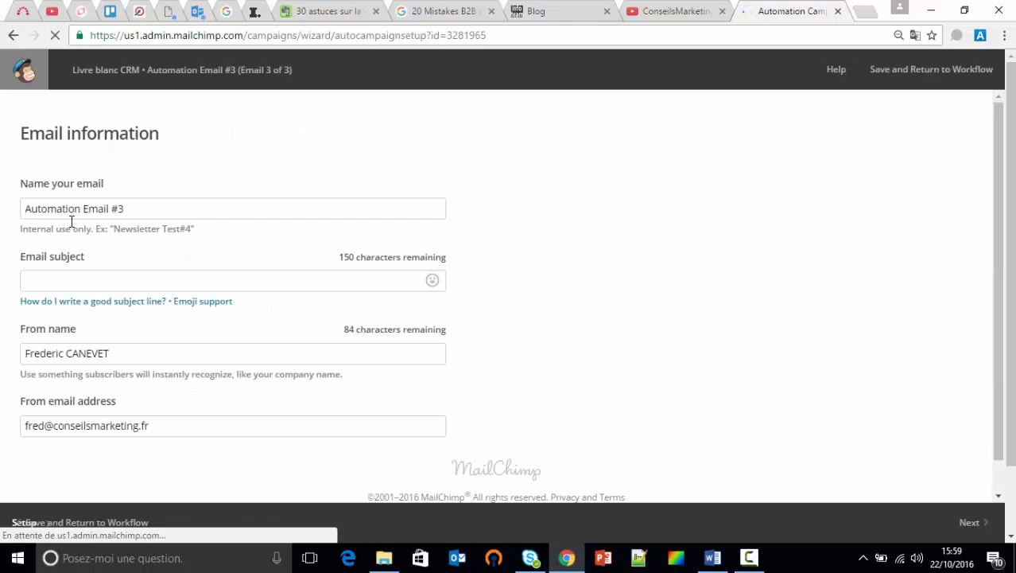
# Name the third email "Non ouvreur message 1" and set its subject to "Object alternatif à XXXXX".
pyautogui.moveTo(147, 208); pyautogui.dragTo(12, 179)
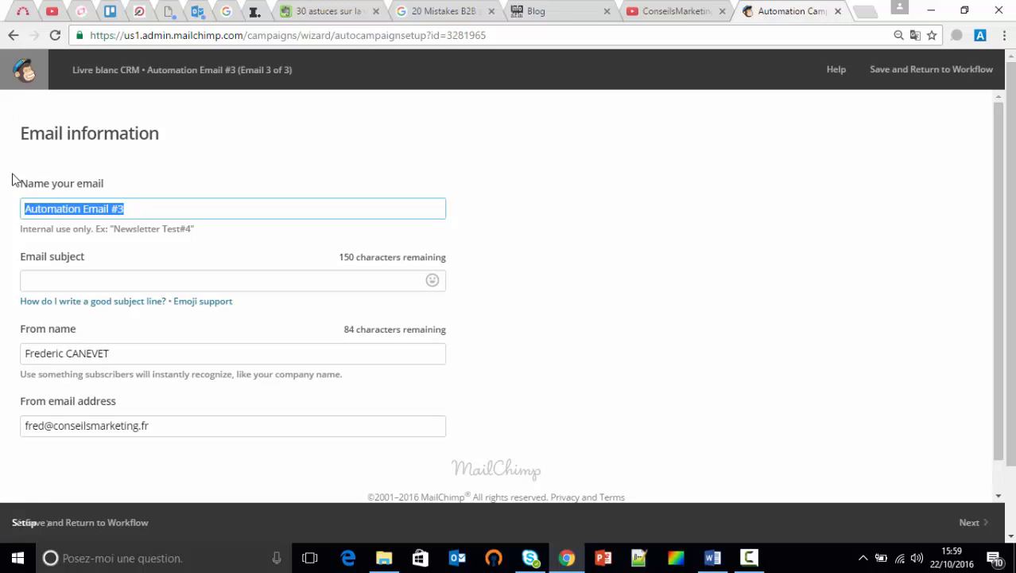
pyautogui.write('N')
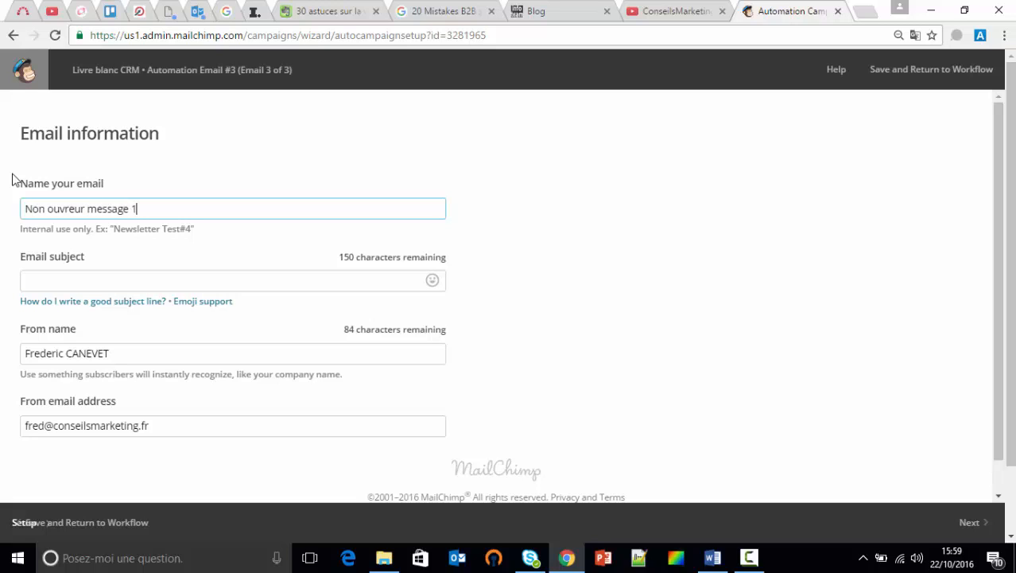
pyautogui.write('on ouvreur message 1')
pyautogui.click(87, 281)
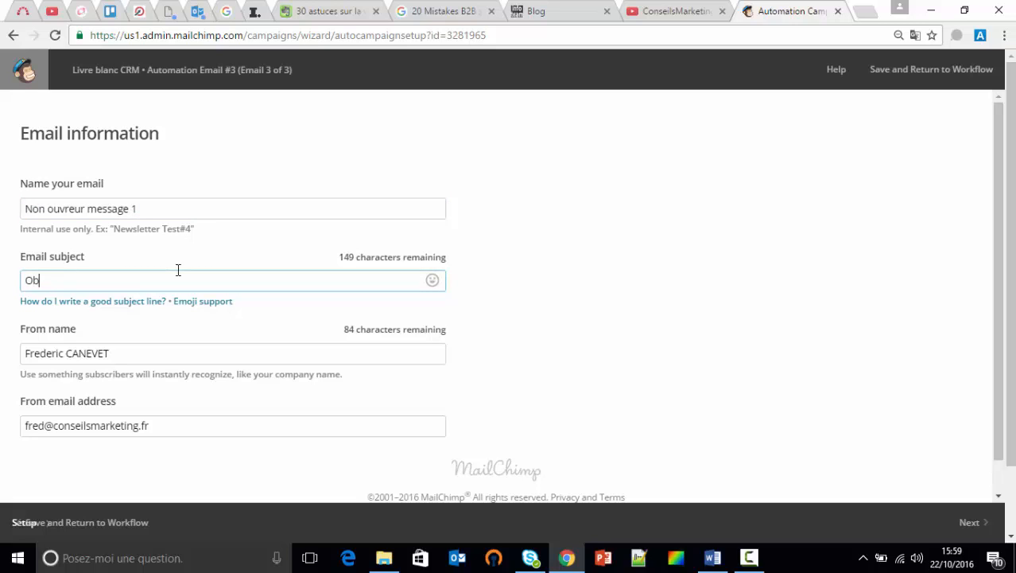
pyautogui.write('Object alternatif à XXXXX')
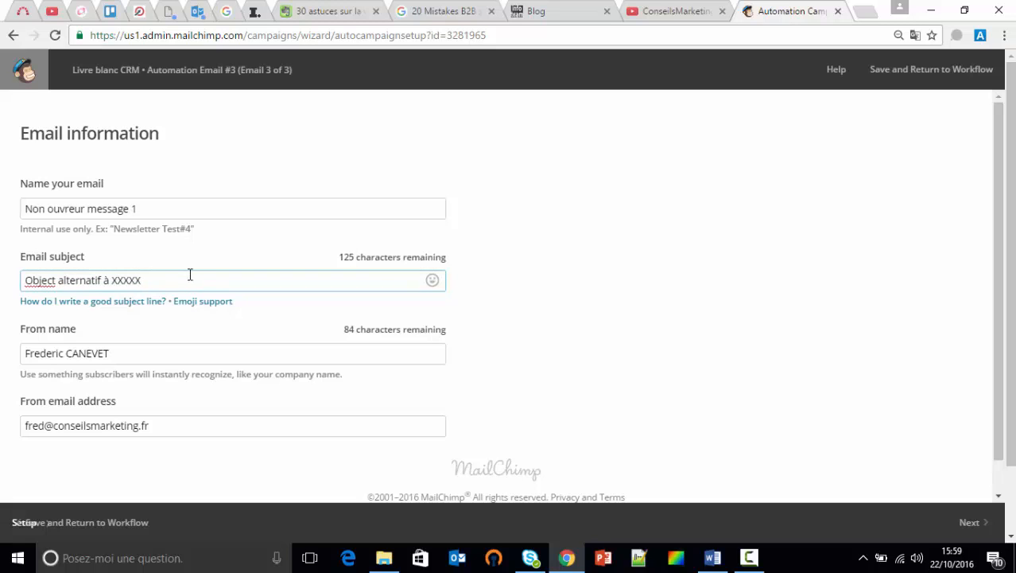
pyautogui.scroll(-1, 190, 275)
# Continue to template selection and apply the saved template "Newsletter STM" to the third email.
pyautogui.click(969, 522)
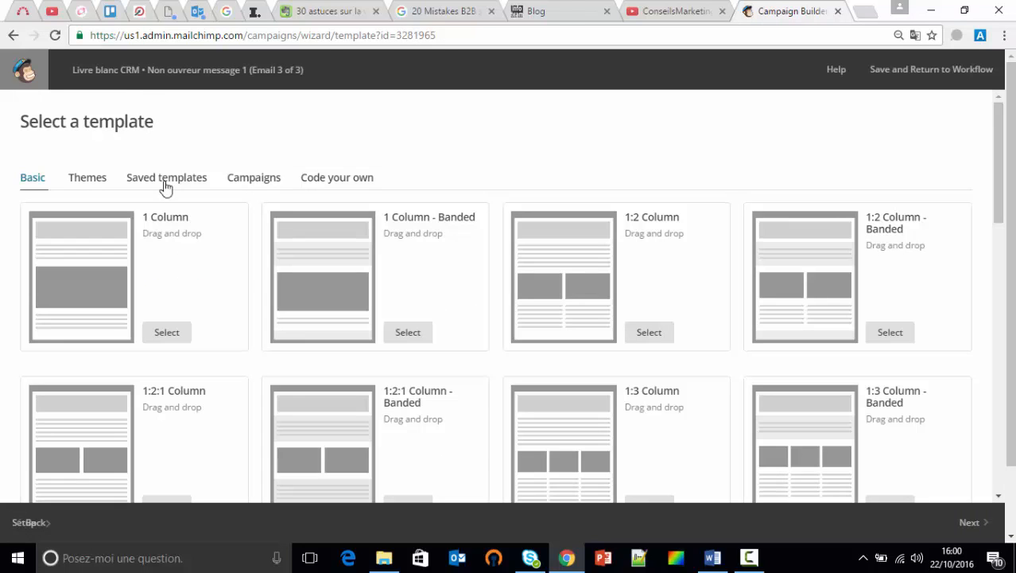
pyautogui.click(166, 181)
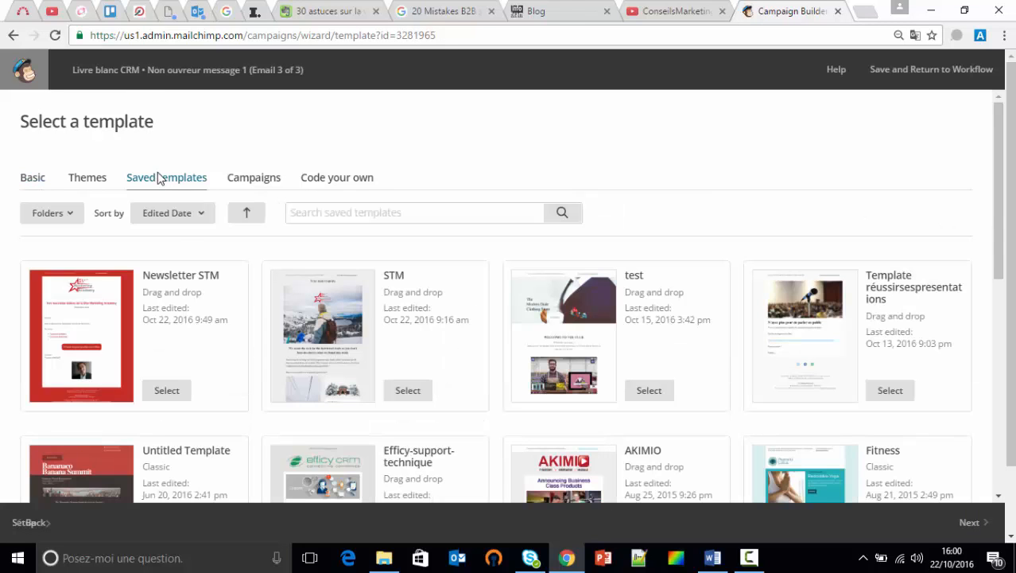
pyautogui.click(168, 391)
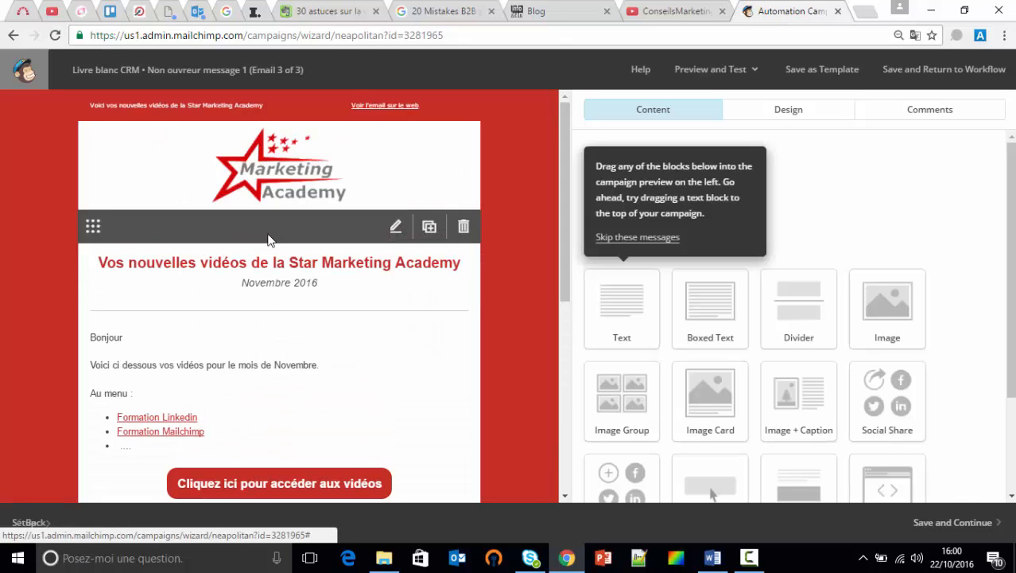
# Replace the email's red heading with "Titre alternative", save the content and return to the workflow.
pyautogui.click(382, 266)
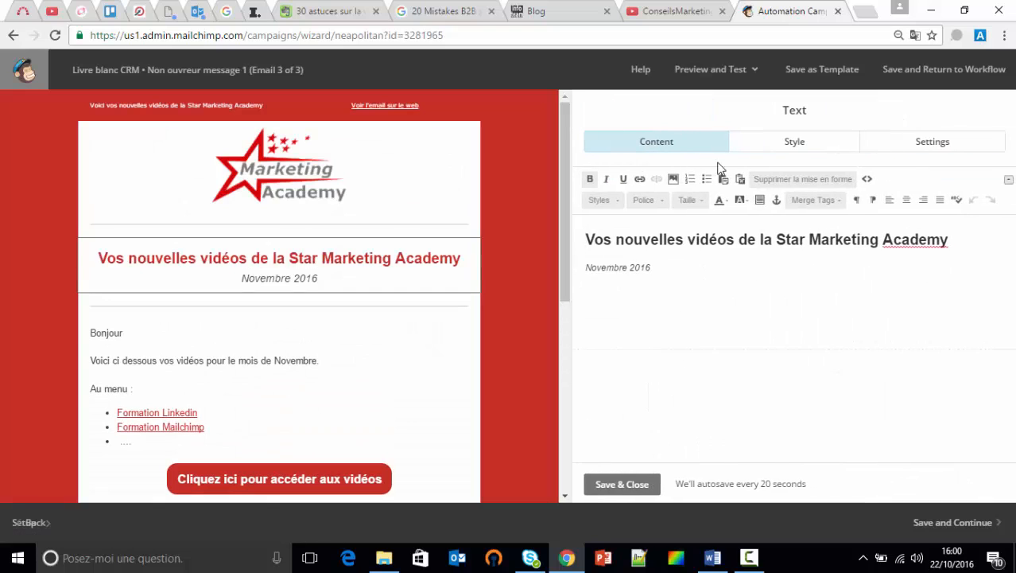
pyautogui.moveTo(958, 238); pyautogui.dragTo(585, 239)
pyautogui.write('Titre al')
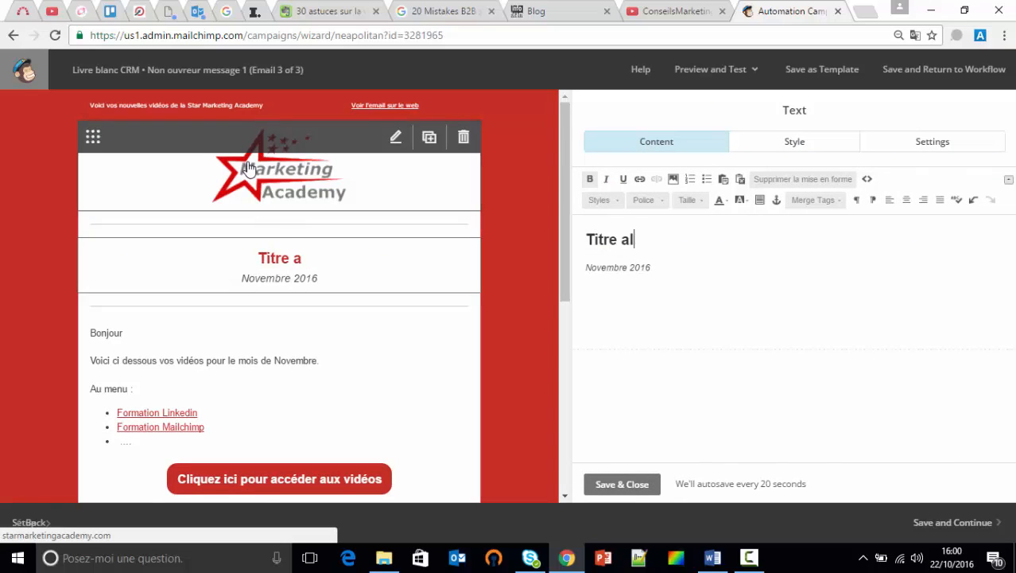
pyautogui.write('ternative')
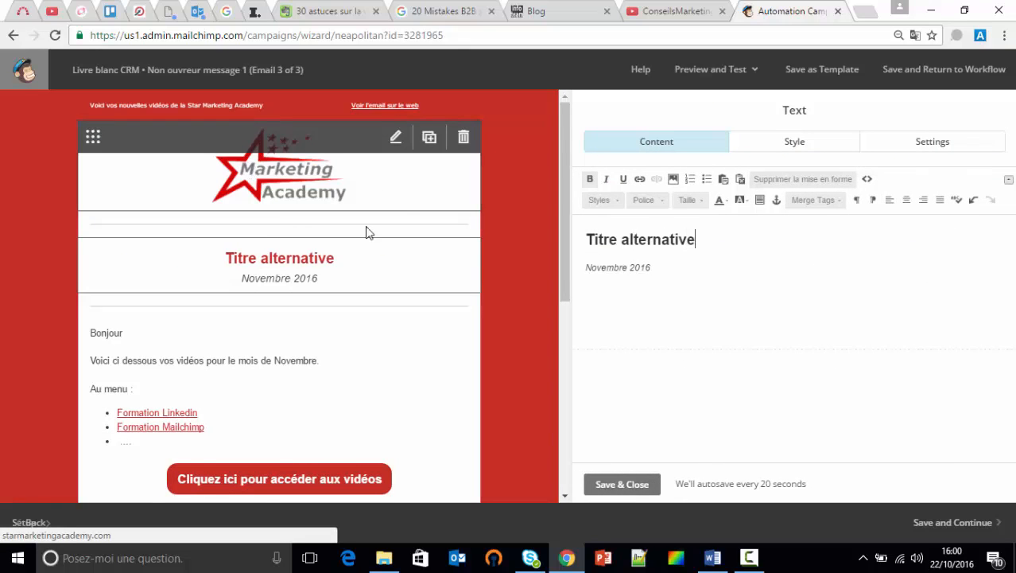
pyautogui.click(297, 352)
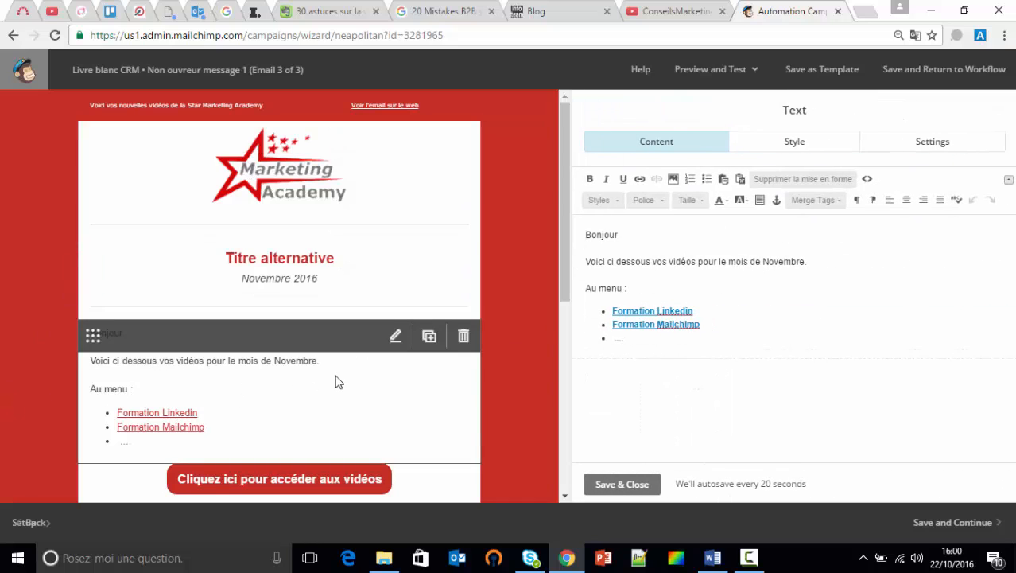
pyautogui.click(624, 490)
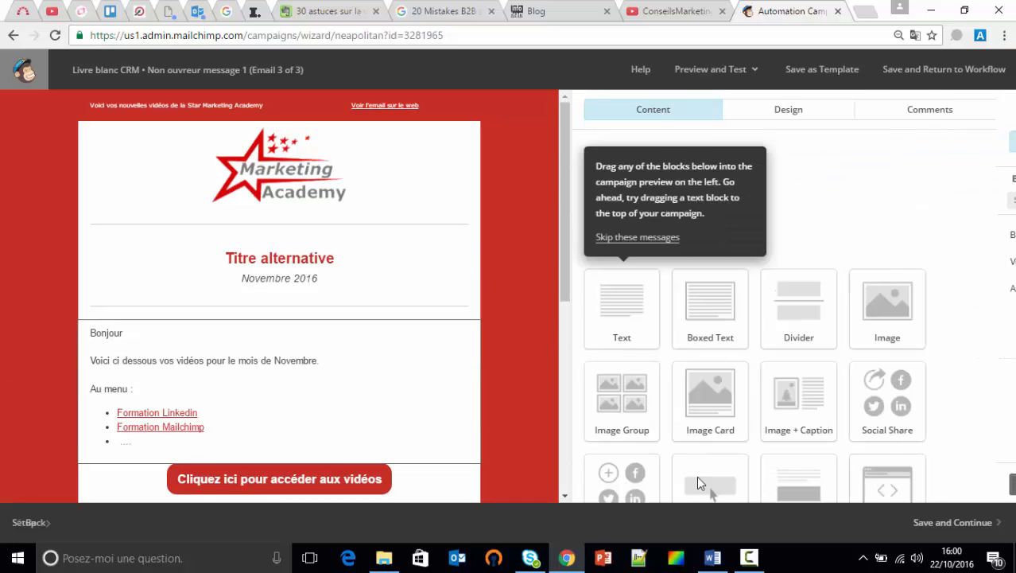
pyautogui.click(981, 521)
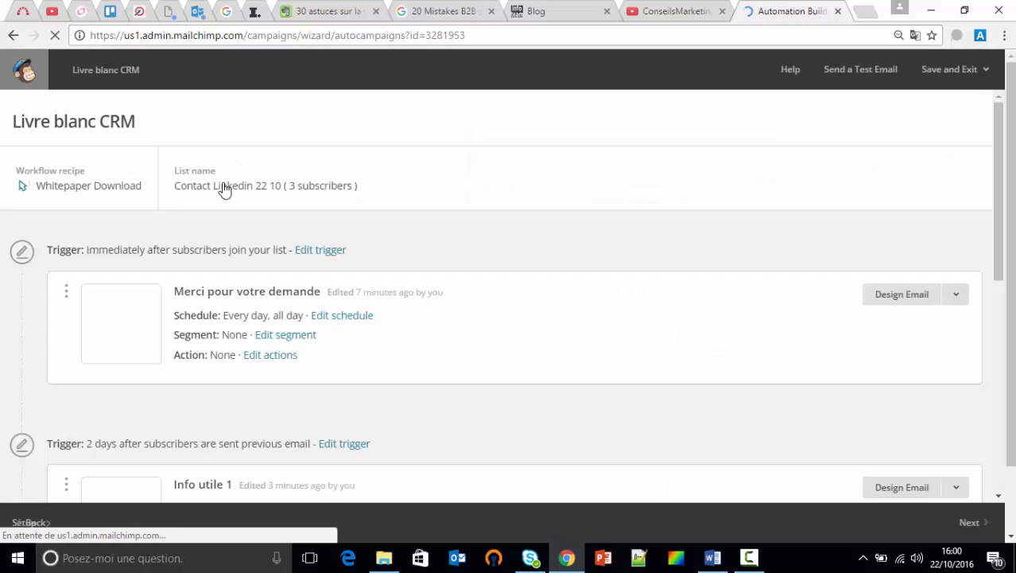
# Add a fourth email after "Non ouvreur message 1" in the workflow.
pyautogui.scroll(-3, 334, 295)
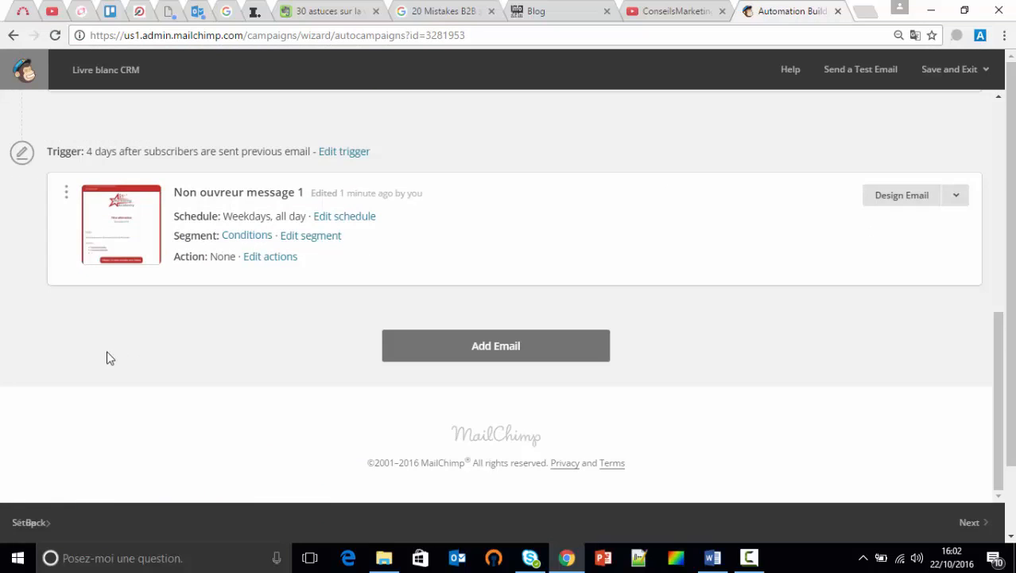
pyautogui.scroll(6, 239, 261)
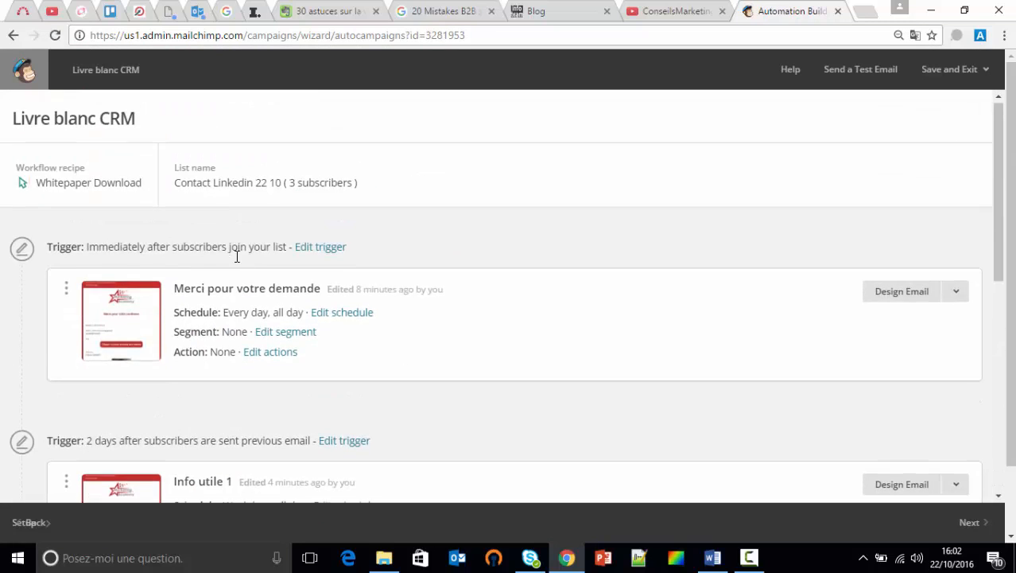
pyautogui.scroll(-6, 237, 258)
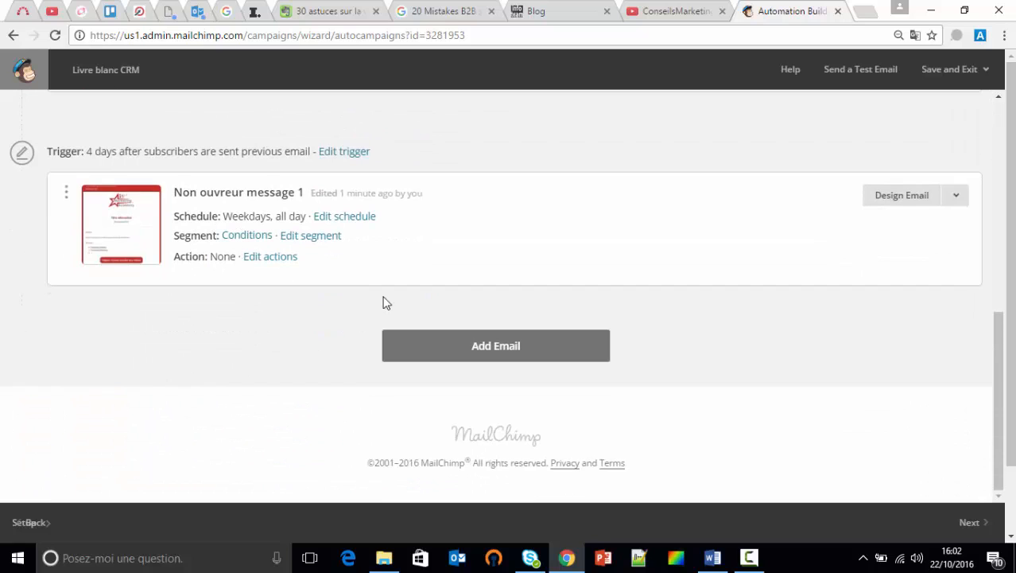
pyautogui.click(507, 344)
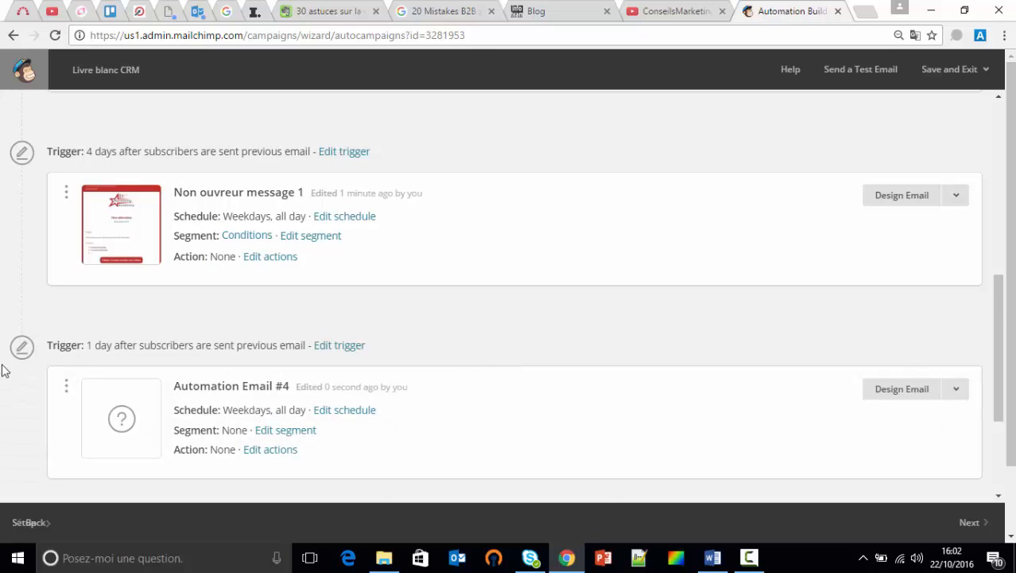
# Set the fourth email's trigger delay to 3 days.
pyautogui.scroll(-2, 151, 374)
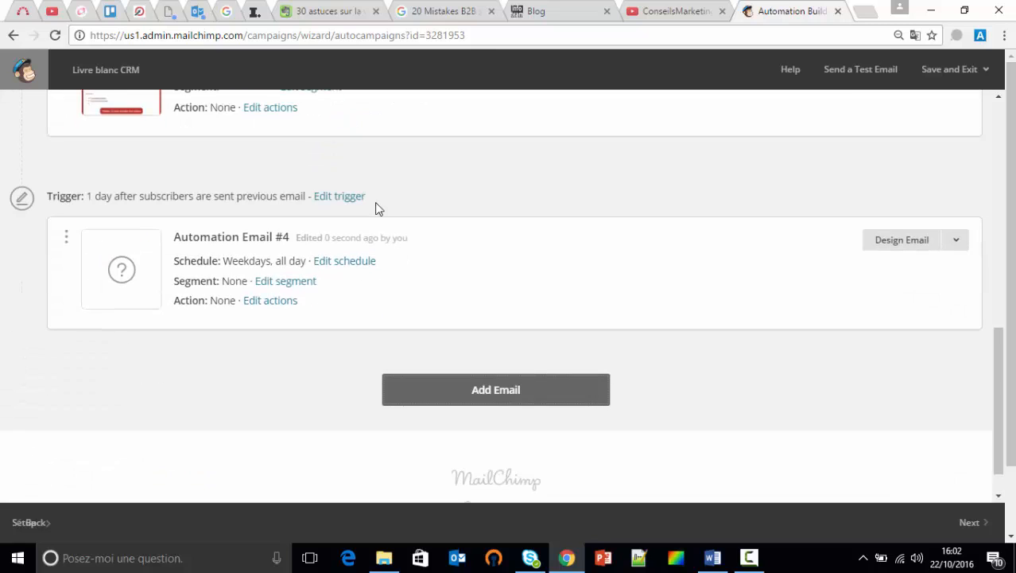
pyautogui.click(334, 199)
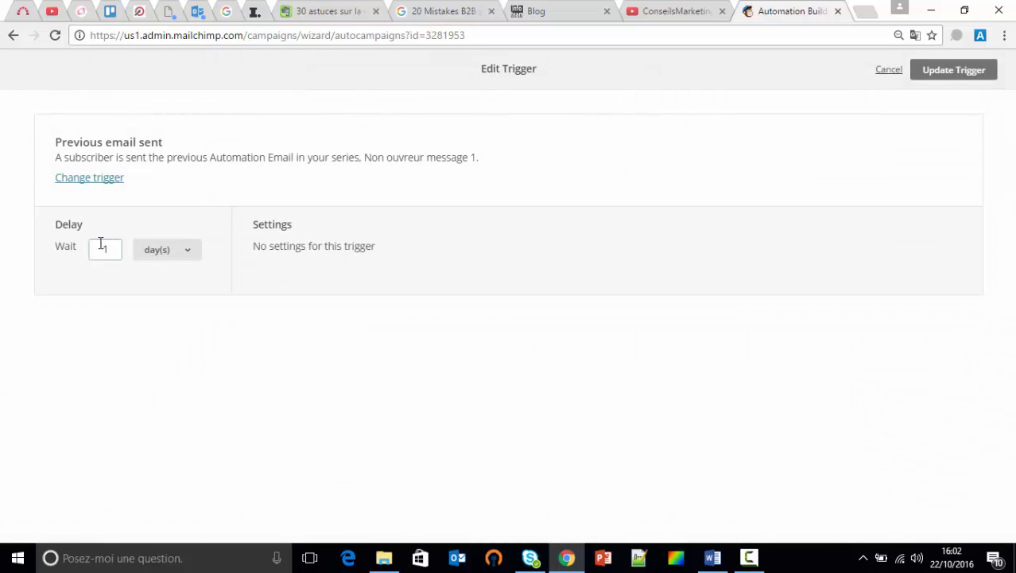
pyautogui.write('3')
# Examine the trigger types available for the fourth email under workflow activity, e-commerce, campaign activity, list management and integrations.
pyautogui.click(101, 182)
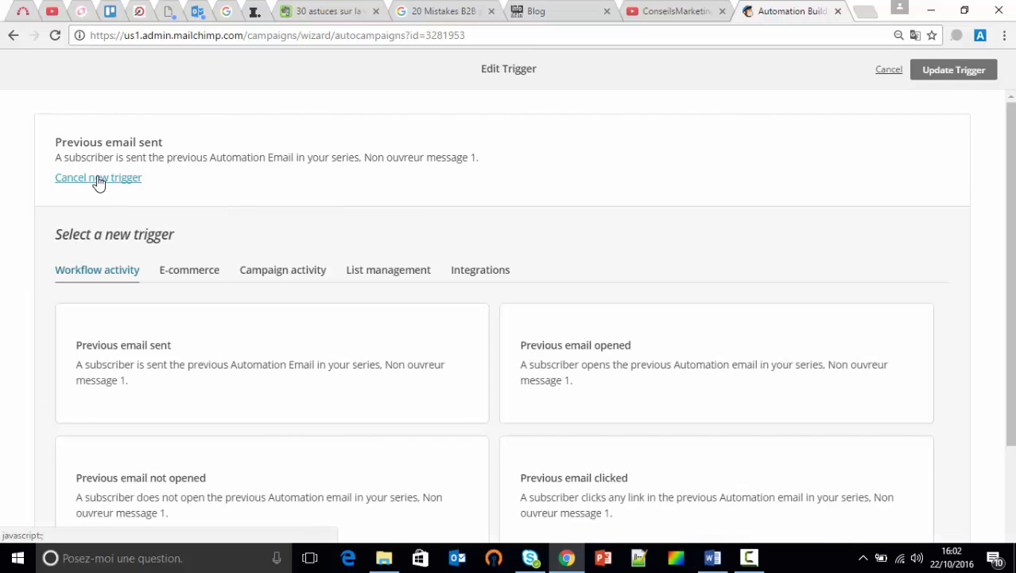
pyautogui.scroll(-2, 203, 230)
pyautogui.scroll(-1, 545, 233)
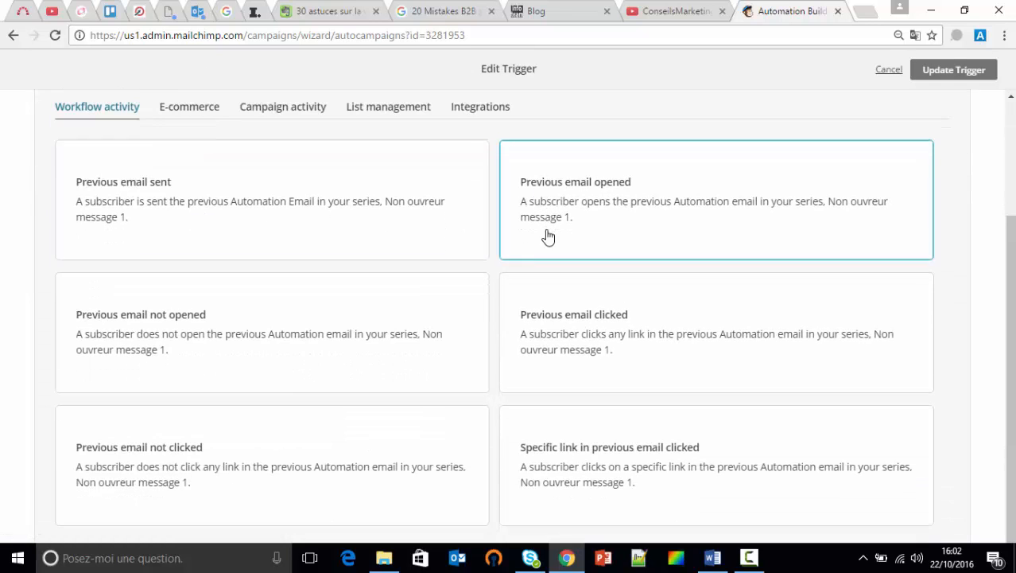
pyautogui.scroll(2, 199, 227)
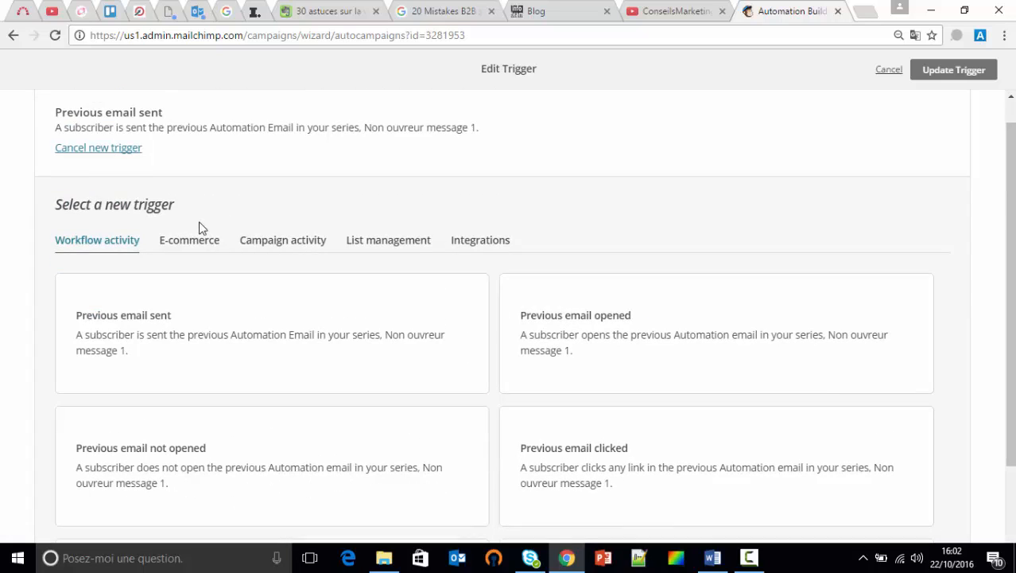
pyautogui.scroll(-1, 199, 204)
pyautogui.scroll(-1, 209, 218)
pyautogui.scroll(2, 210, 215)
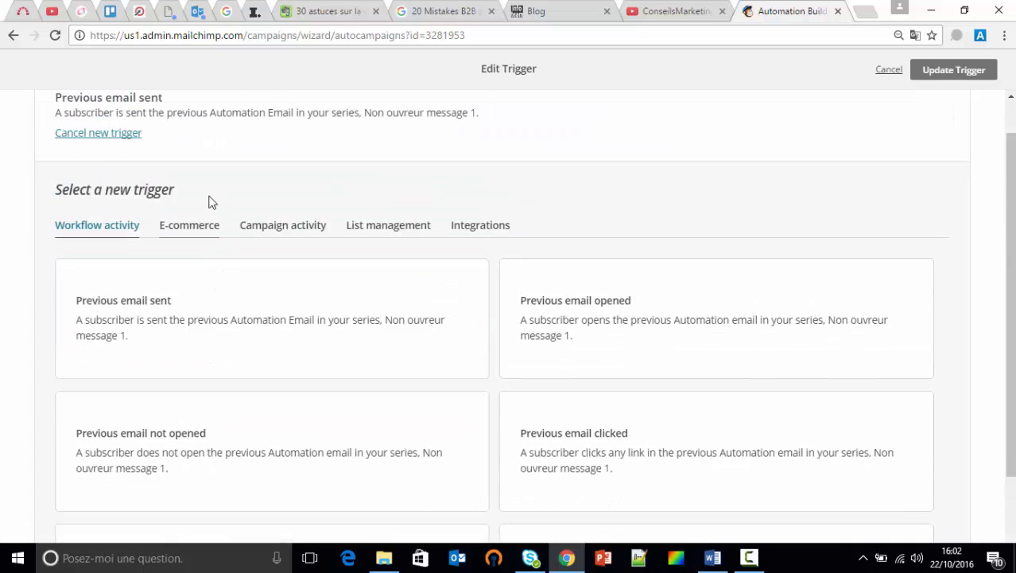
pyautogui.click(196, 242)
pyautogui.click(290, 248)
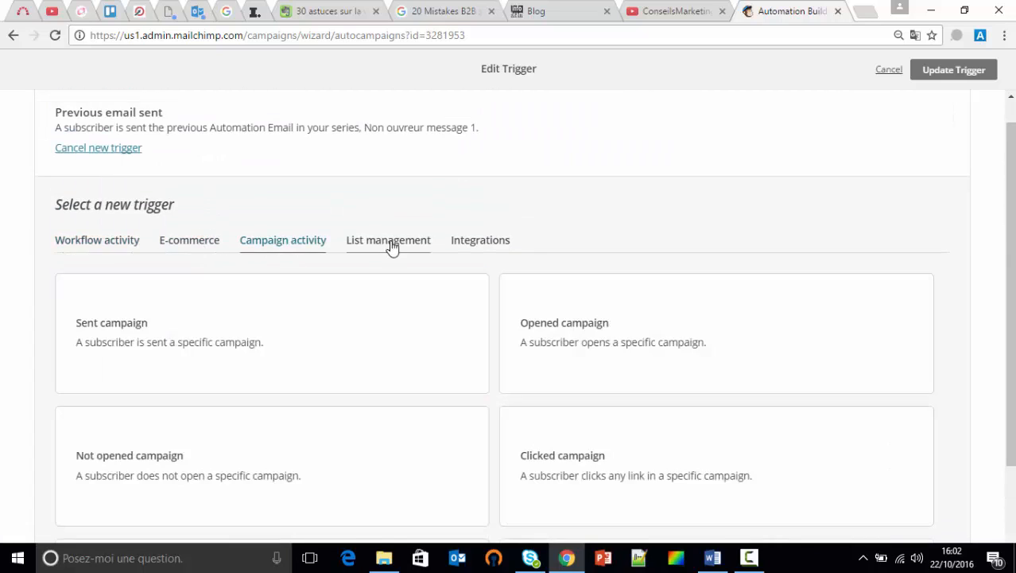
pyautogui.click(391, 243)
pyautogui.click(475, 245)
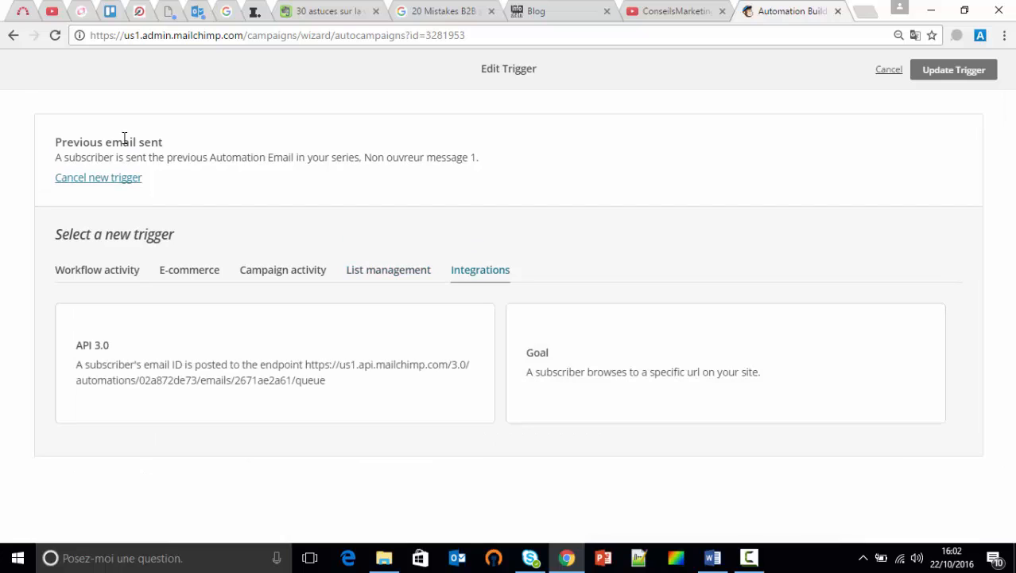
# Choose the workflow activity "Previous email sent" as the fourth email's trigger and update the trigger.
pyautogui.click(96, 266)
pyautogui.scroll(-1, 175, 285)
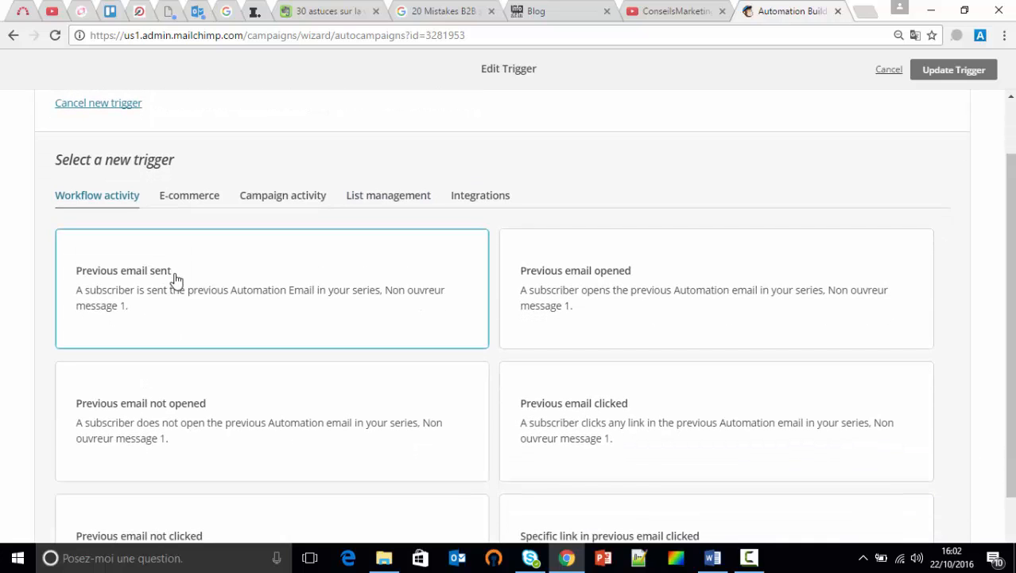
pyautogui.click(176, 280)
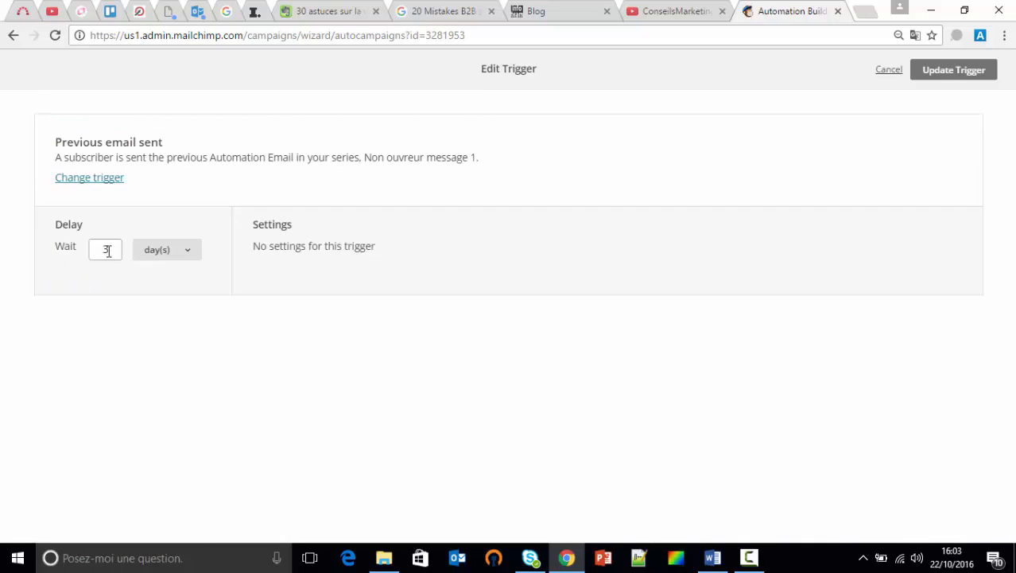
pyautogui.click(931, 69)
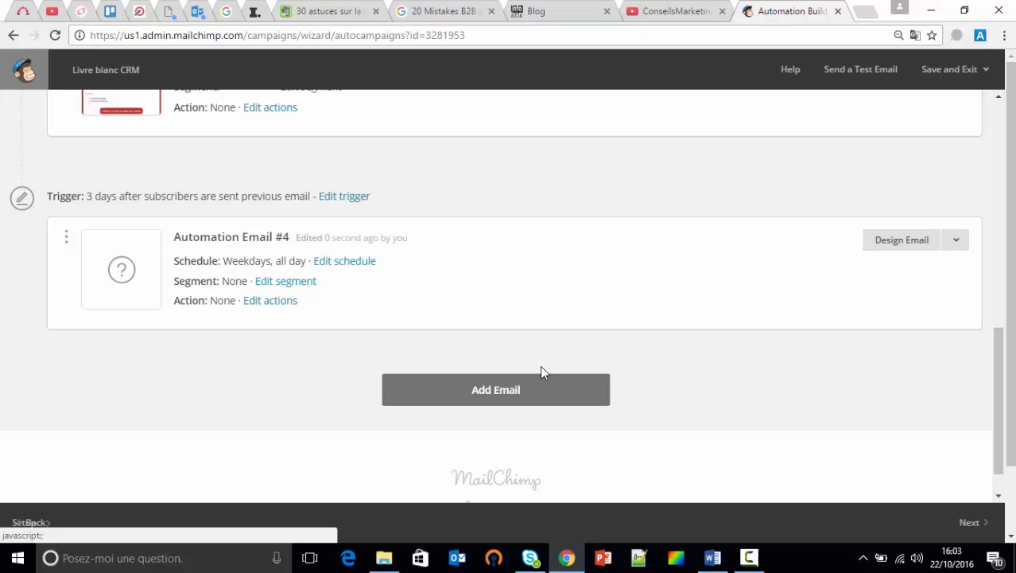
# Open the fourth email for designing and set its subject to "Promo XXXX".
pyautogui.click(899, 242)
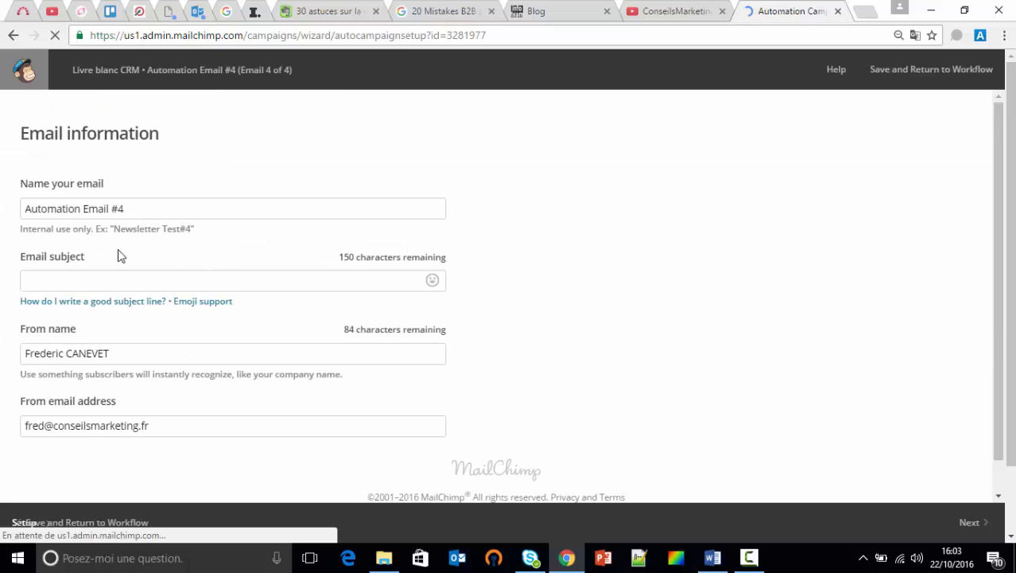
pyautogui.click(66, 276)
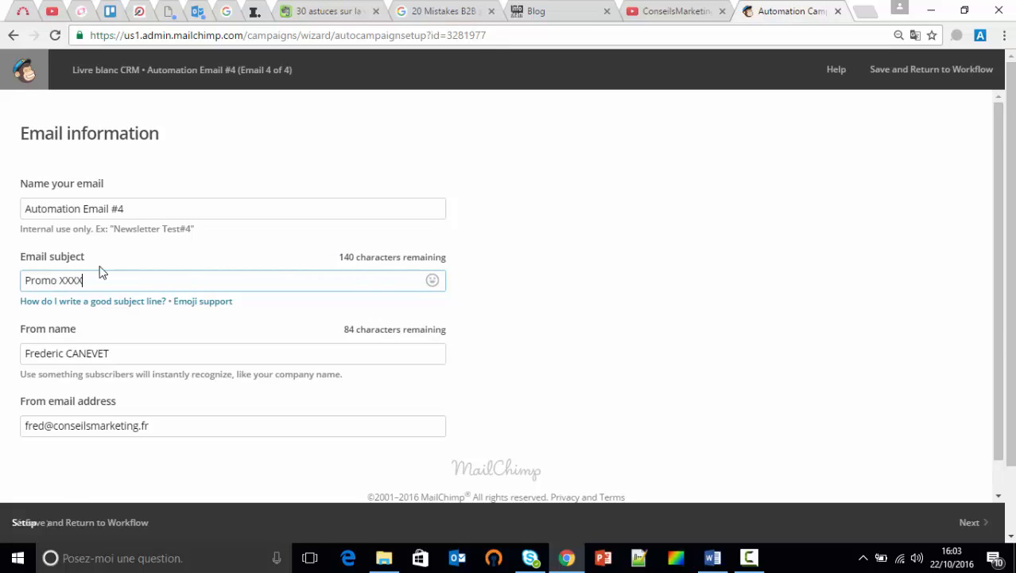
pyautogui.scroll(-1, 427, 313)
# Continue to the fourth email's template selection, preview the saved template "Newsletter STM" and apply it to the email.
pyautogui.click(971, 521)
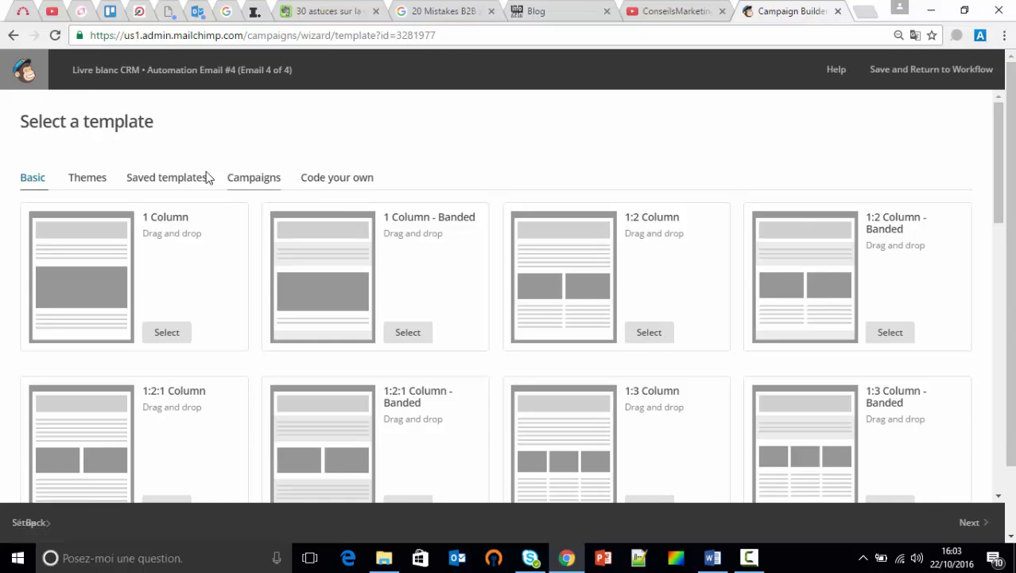
pyautogui.click(207, 177)
pyautogui.click(112, 298)
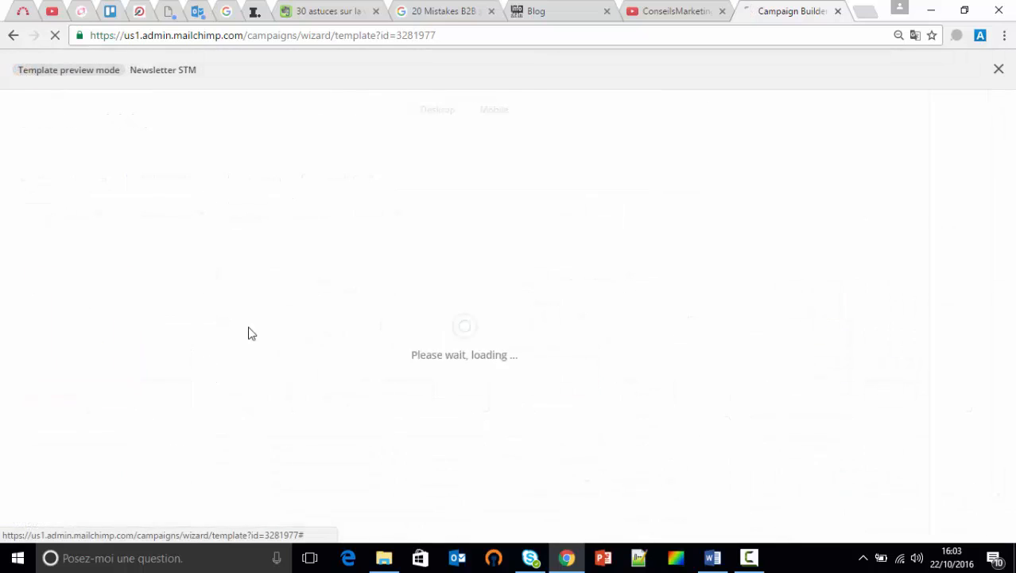
pyautogui.scroll(-3, 586, 210)
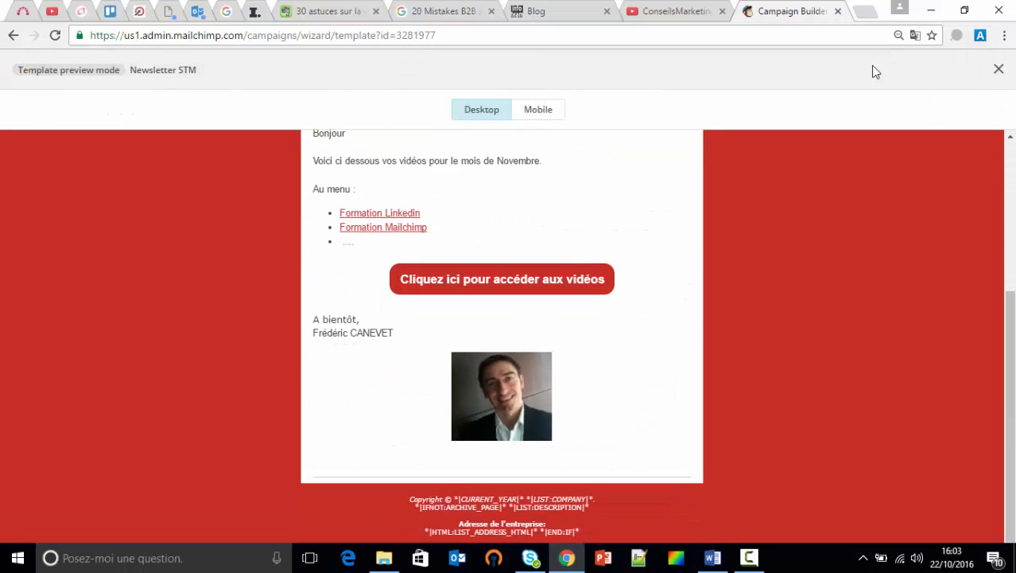
pyautogui.click(999, 69)
pyautogui.click(175, 390)
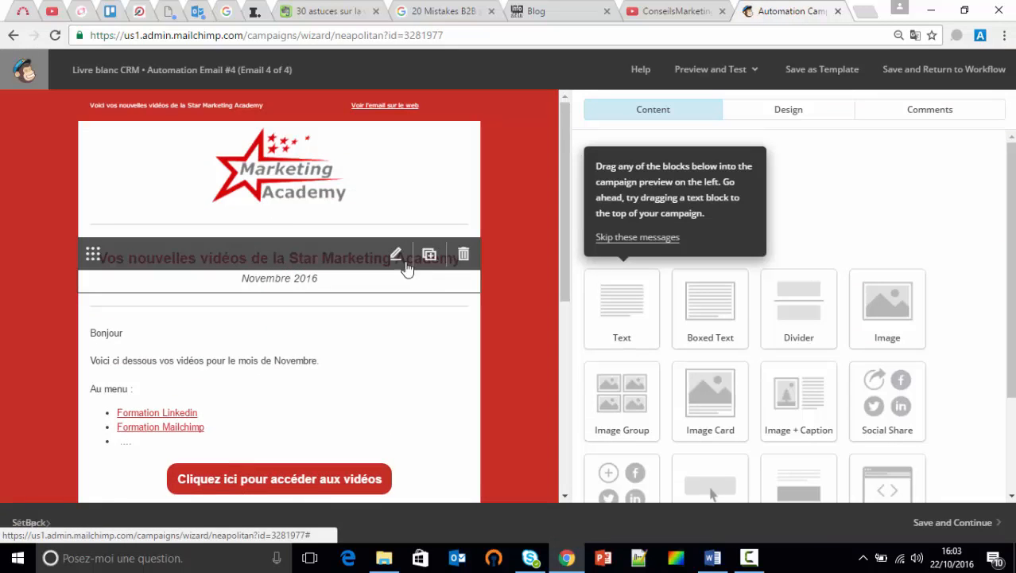
# Replace the email's main heading with "Promo valable que 24H", save the text block and return to the workflow.
pyautogui.click(396, 255)
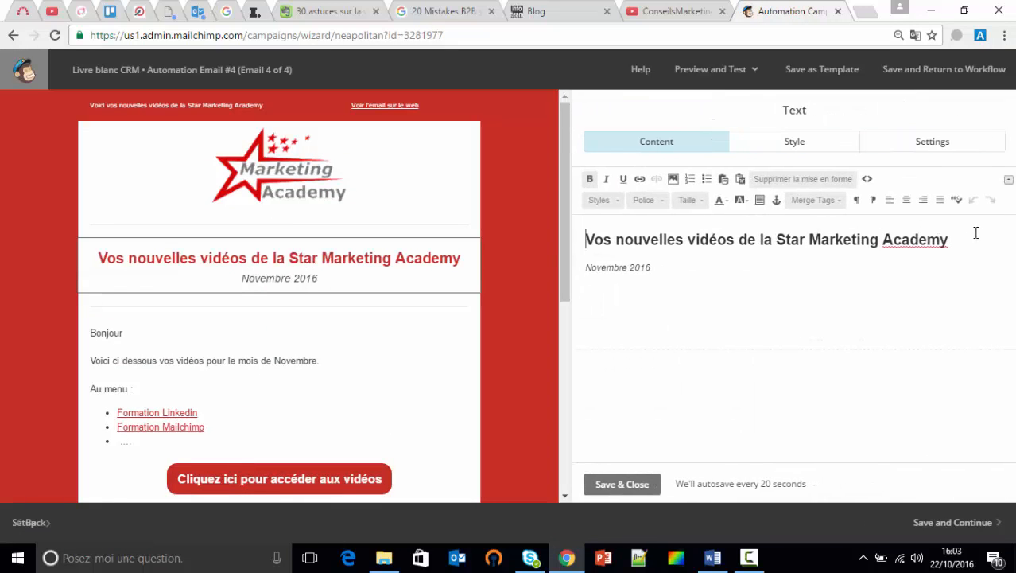
pyautogui.moveTo(975, 232); pyautogui.dragTo(422, 206)
pyautogui.write('Ptromo')
pyautogui.press('BackSpace')
pyautogui.press('BackSpace')
pyautogui.press('BackSpace')
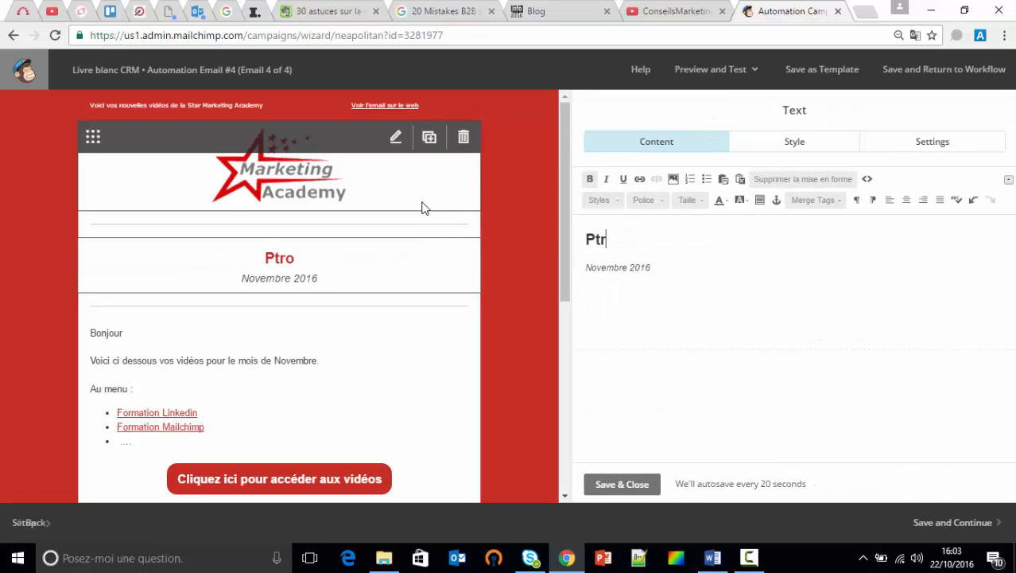
pyautogui.write('mo b')
pyautogui.press('BackSpace')
pyautogui.write('vala l')
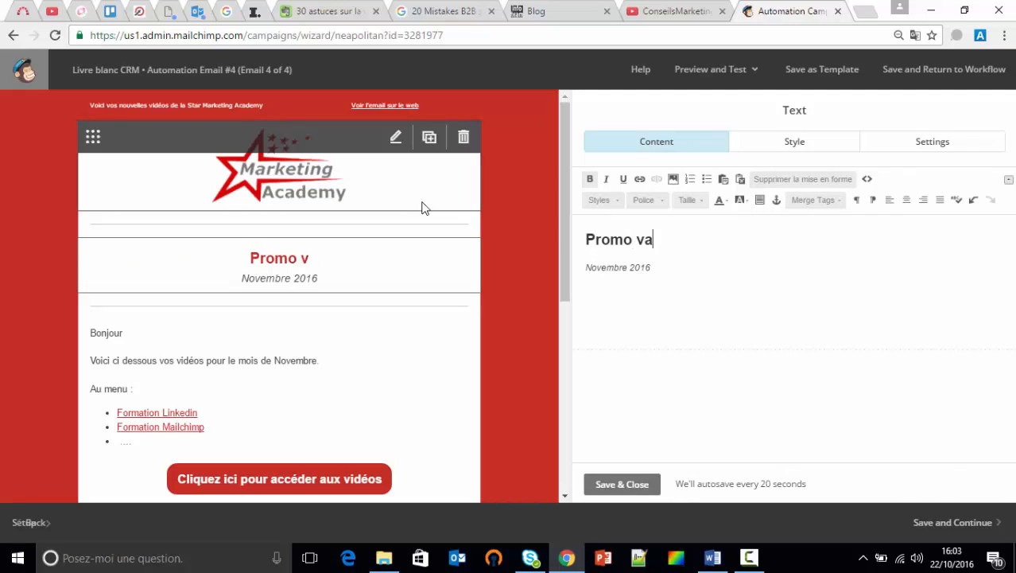
pyautogui.press('BackSpace')
pyautogui.press('BackSpace')
pyautogui.write('ble qu')
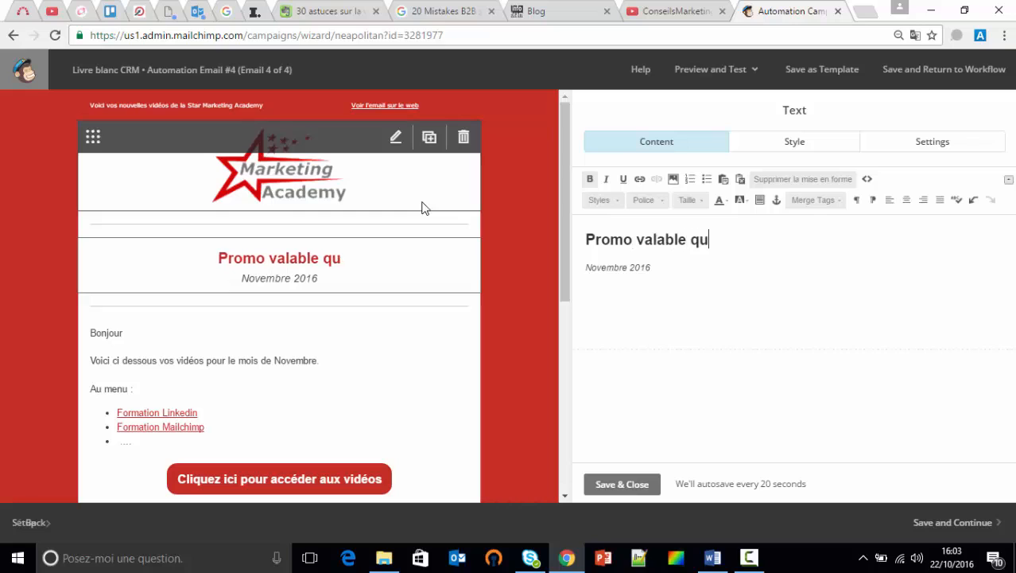
pyautogui.write('e 245')
pyautogui.press('BackSpace')
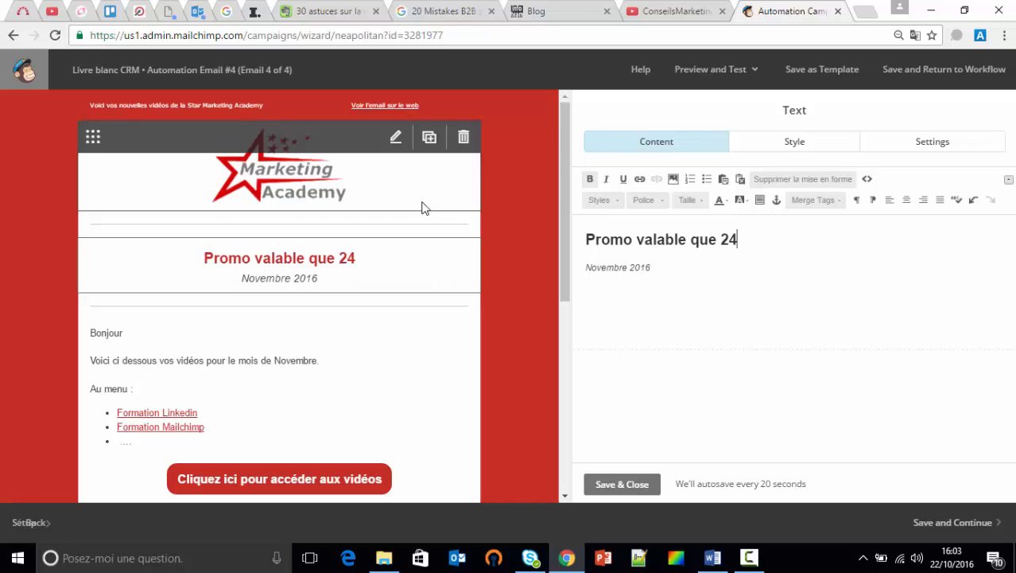
pyautogui.write('H')
pyautogui.click(625, 487)
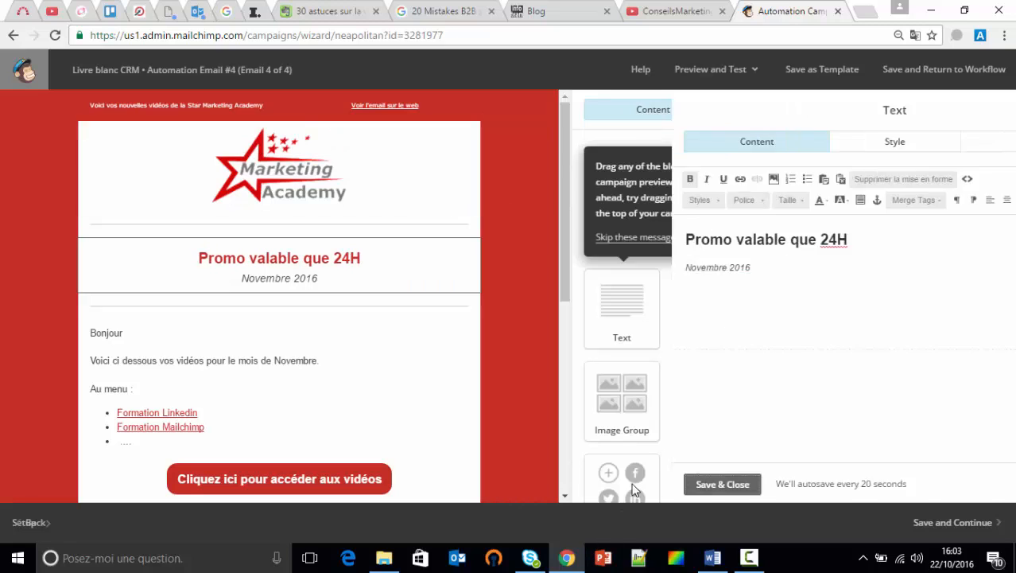
pyautogui.click(990, 521)
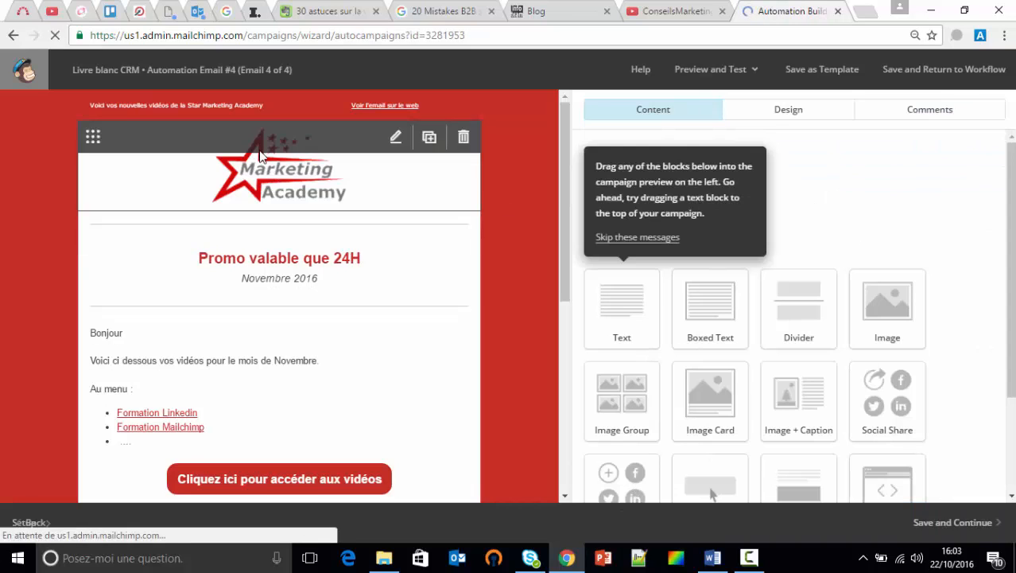
# Review the triggers, schedules and segments of the four emails in the workflow.
pyautogui.scroll(-9, 277, 213)
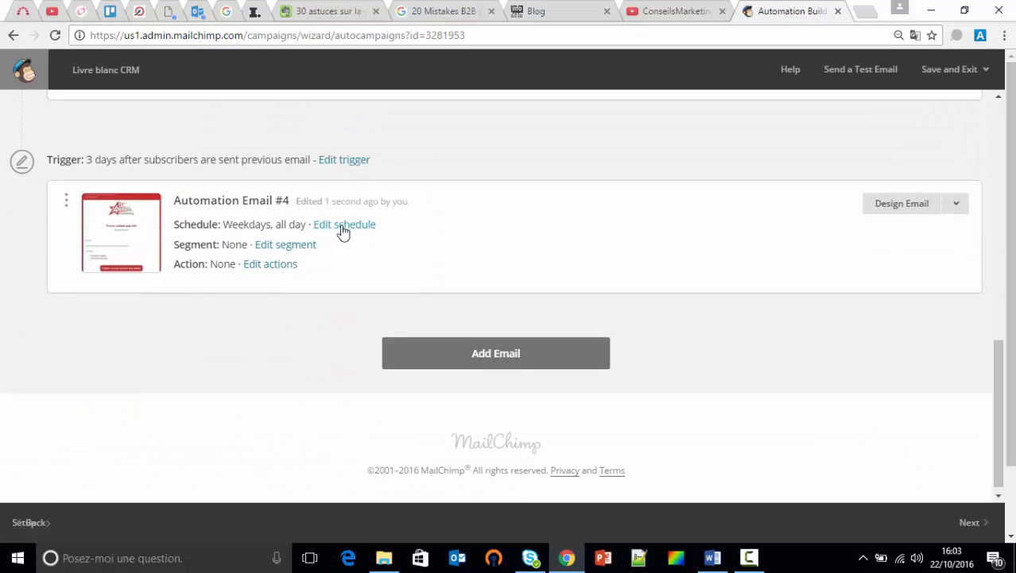
pyautogui.scroll(10, 323, 224)
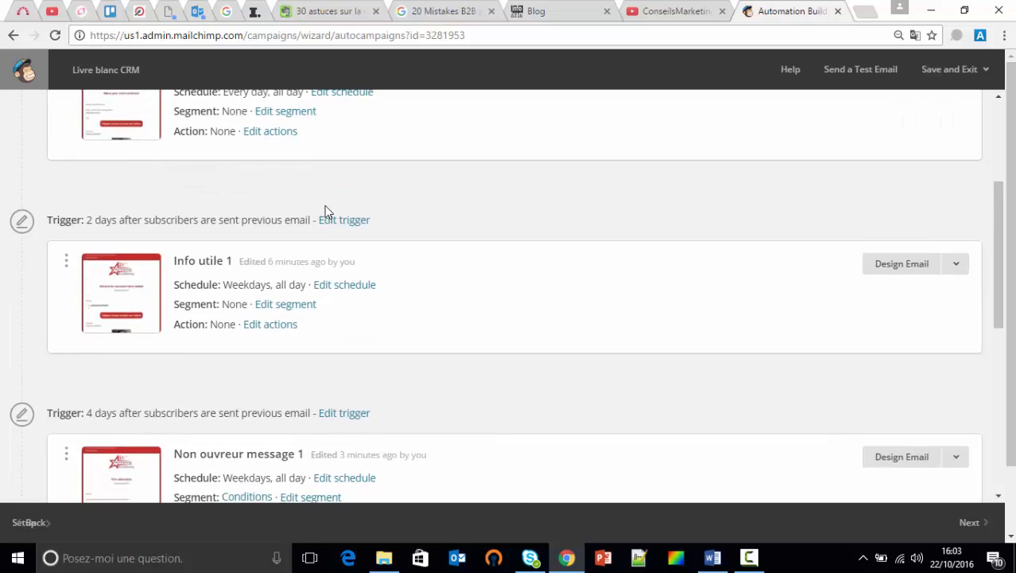
pyautogui.scroll(-10, 321, 188)
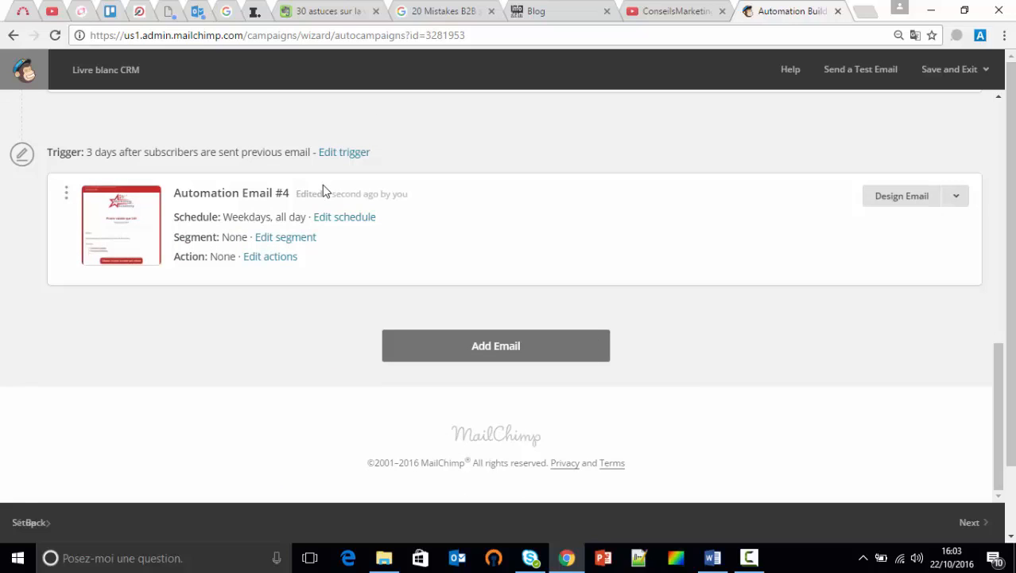
pyautogui.scroll(3, 381, 215)
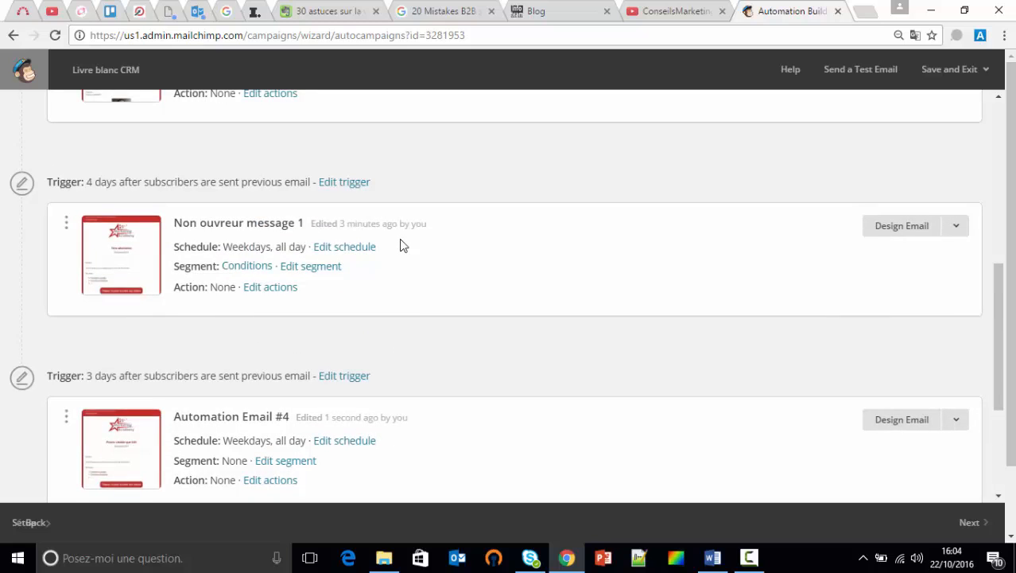
pyautogui.scroll(-3, 402, 246)
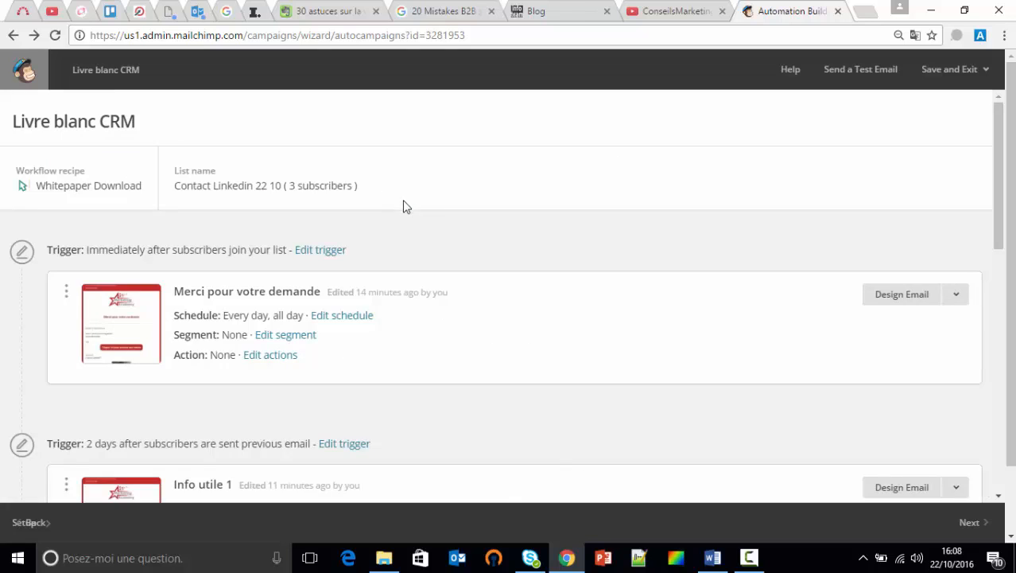
pyautogui.scroll(-8, 406, 215)
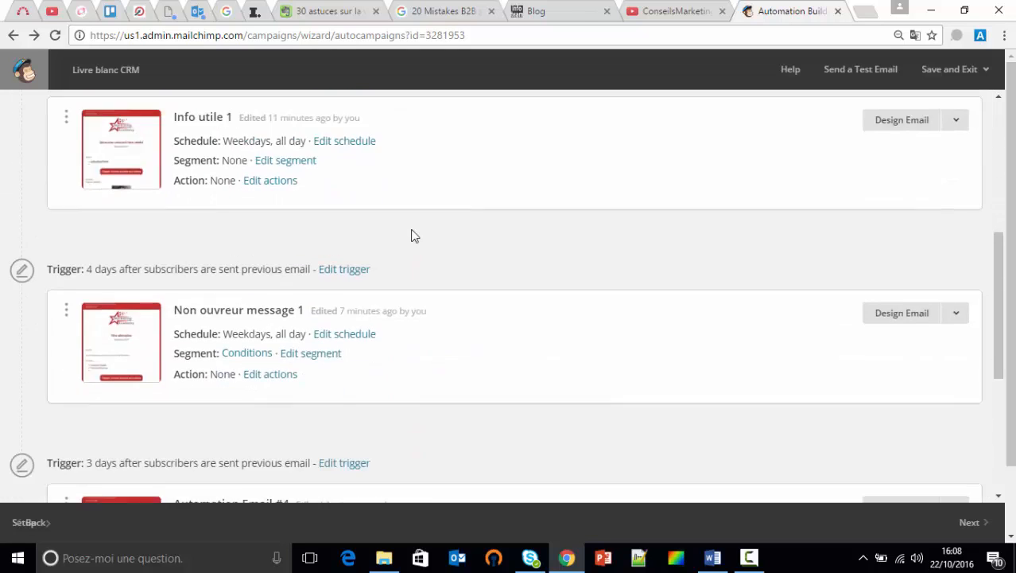
pyautogui.scroll(-1, 406, 242)
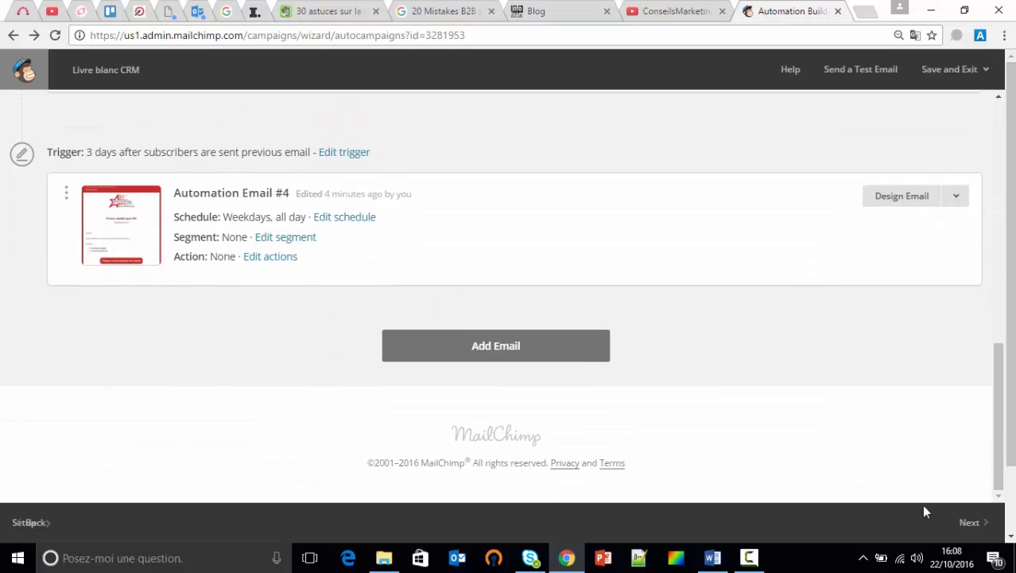
# Continue to the workflow's final review and check its recipient list and tracking settings.
pyautogui.click(973, 523)
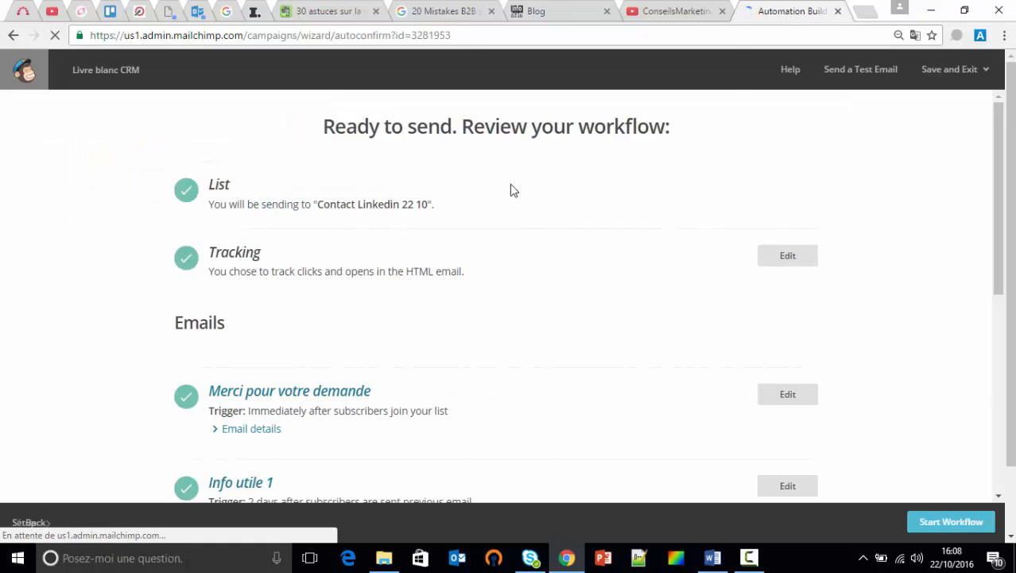
pyautogui.moveTo(443, 208); pyautogui.dragTo(212, 184)
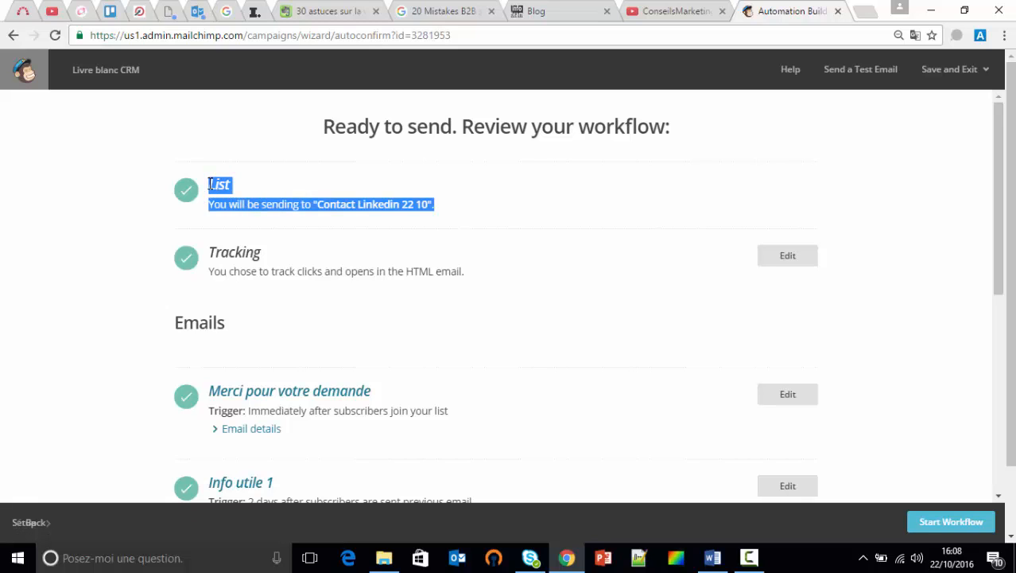
pyautogui.scroll(-2, 311, 199)
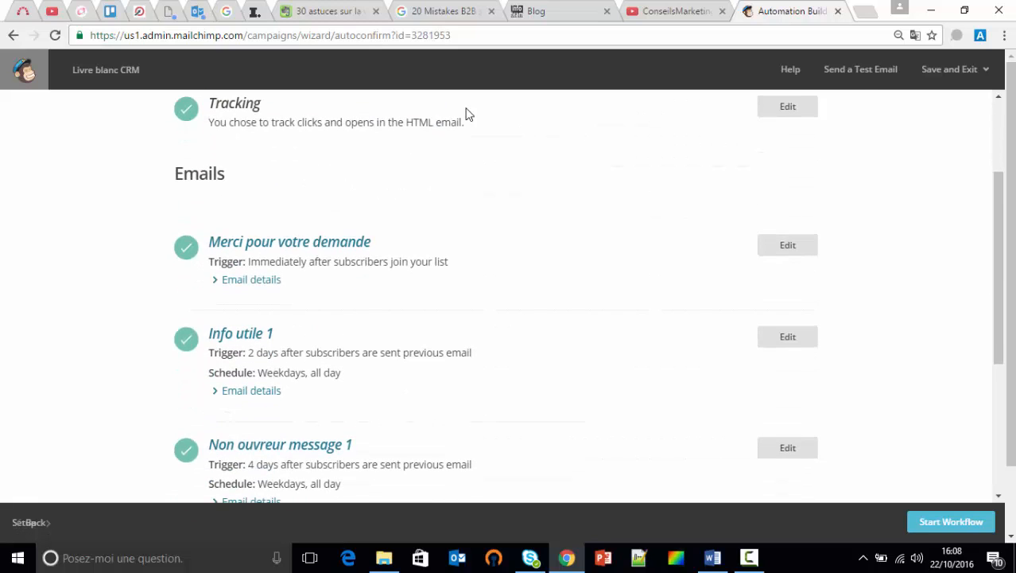
pyautogui.moveTo(464, 124); pyautogui.dragTo(194, 110)
pyautogui.click(207, 109)
pyautogui.moveTo(465, 124); pyautogui.dragTo(212, 103)
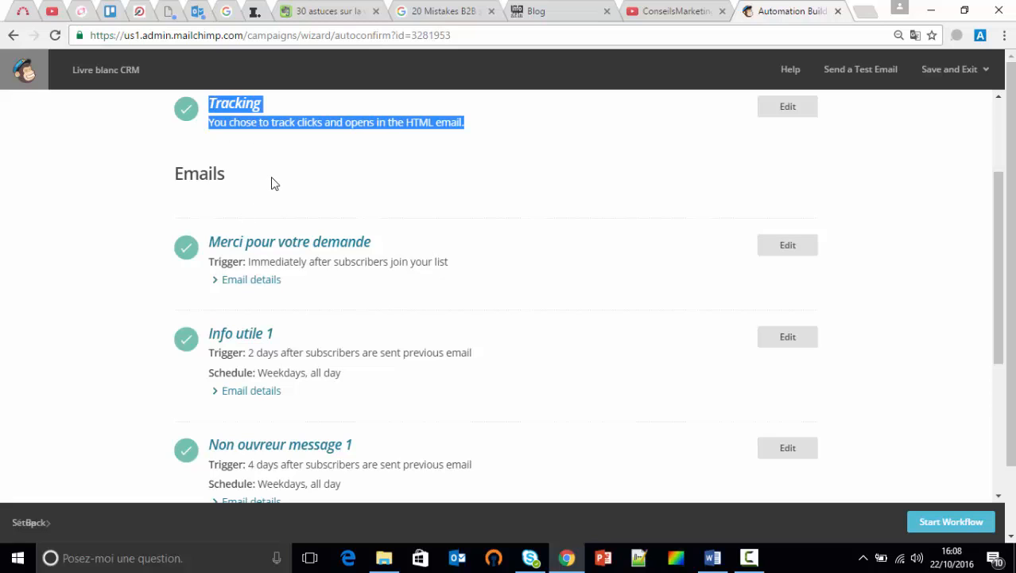
# Check the trigger and schedule of each of the four emails in the workflow review.
pyautogui.scroll(-1, 274, 184)
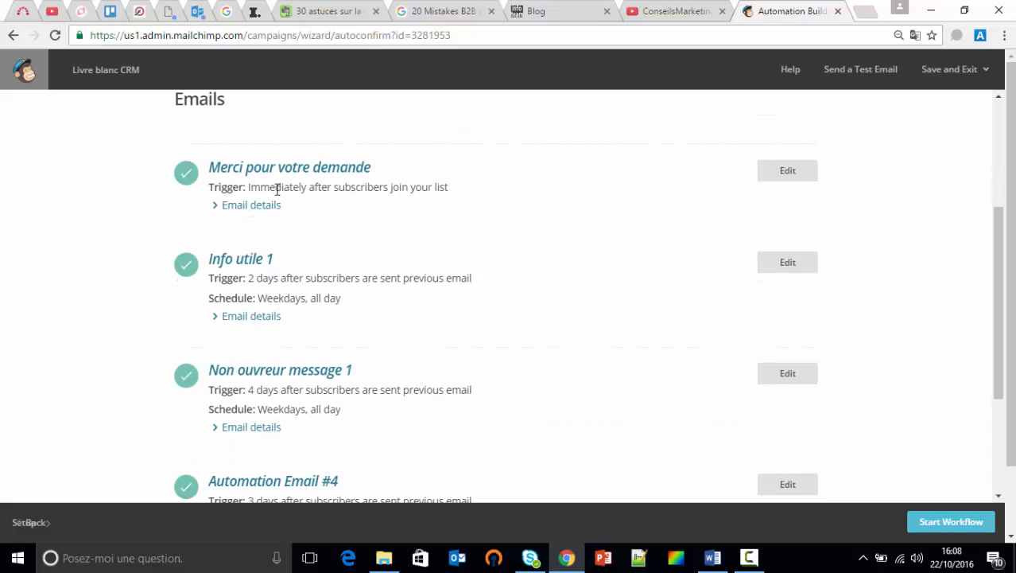
pyautogui.moveTo(404, 171); pyautogui.dragTo(214, 182)
pyautogui.moveTo(277, 261); pyautogui.dragTo(205, 260)
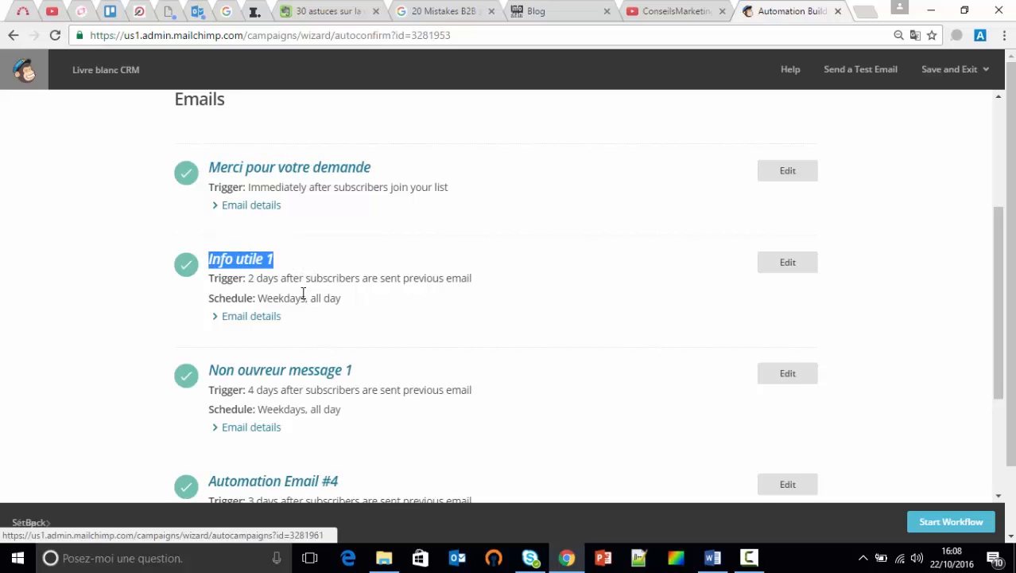
pyautogui.scroll(-2, 354, 267)
pyautogui.moveTo(362, 223); pyautogui.dragTo(235, 224)
pyautogui.moveTo(344, 261); pyautogui.dragTo(245, 234)
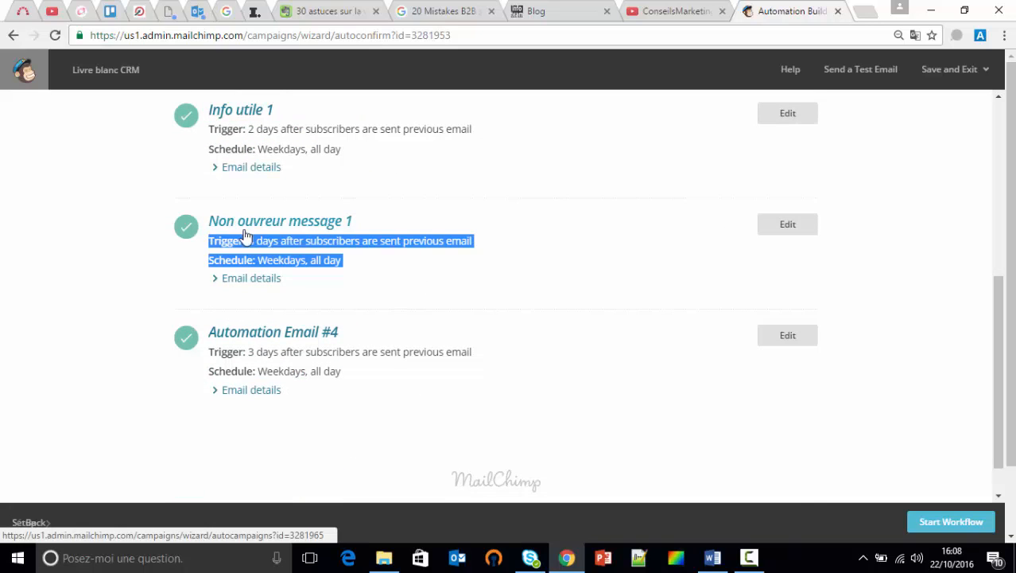
pyautogui.moveTo(501, 243); pyautogui.dragTo(213, 225)
pyautogui.moveTo(368, 336); pyautogui.dragTo(209, 324)
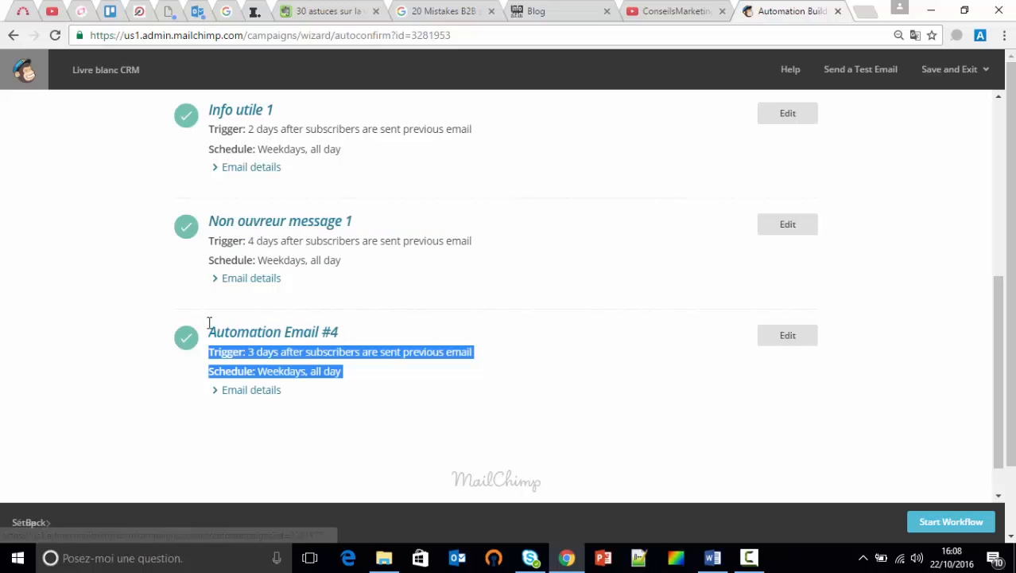
pyautogui.scroll(-1, 502, 323)
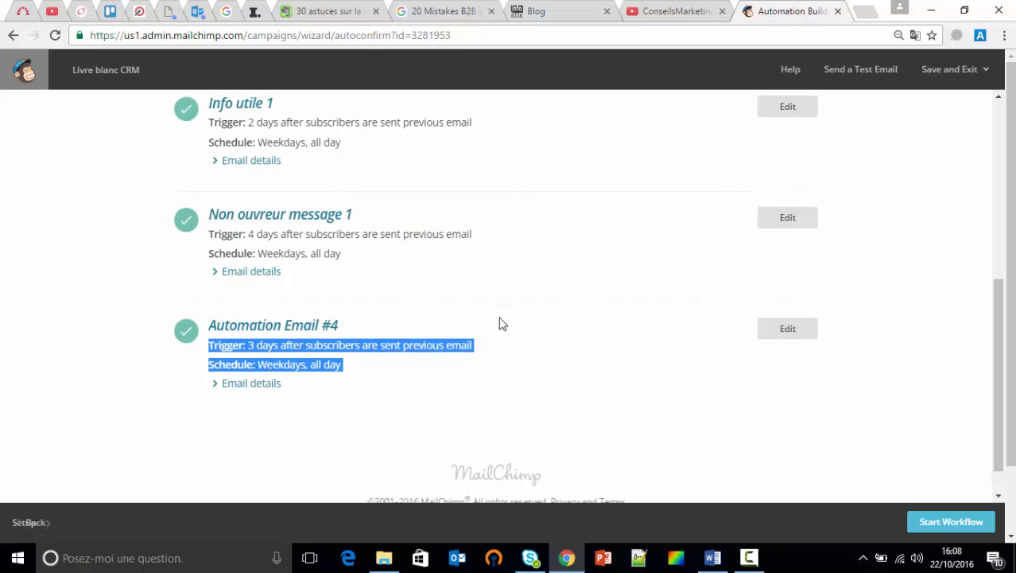
# Start the automation workflow for the "Contact Linkedin 22 10" list and confirm the start.
pyautogui.click(939, 521)
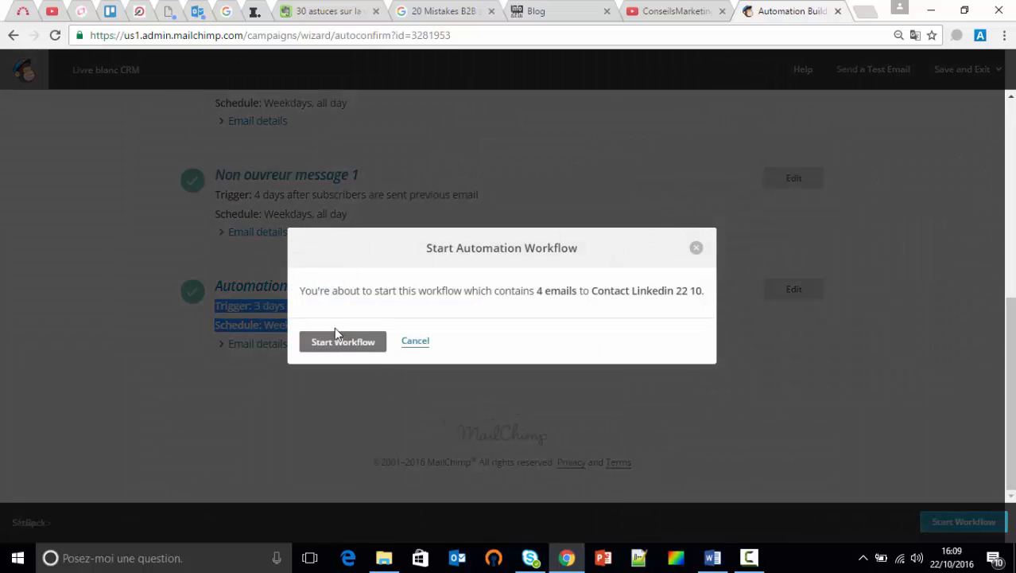
pyautogui.click(333, 340)
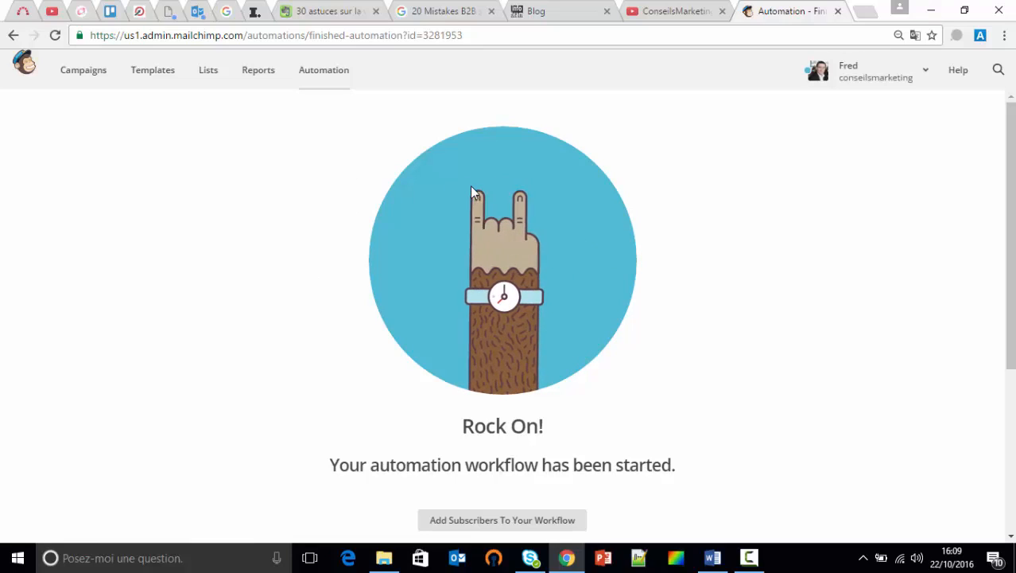
pyautogui.click(750, 557)
pyautogui.click(947, 482)
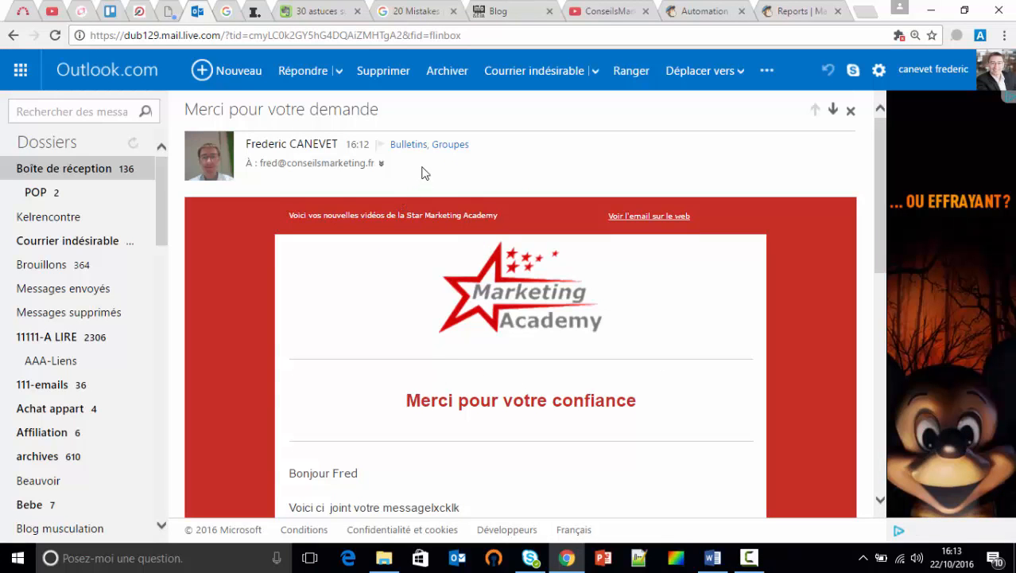
# Read through the received "Merci pour votre demande" email in Outlook, from its greeting down to the footer.
pyautogui.scroll(-1, 470, 193)
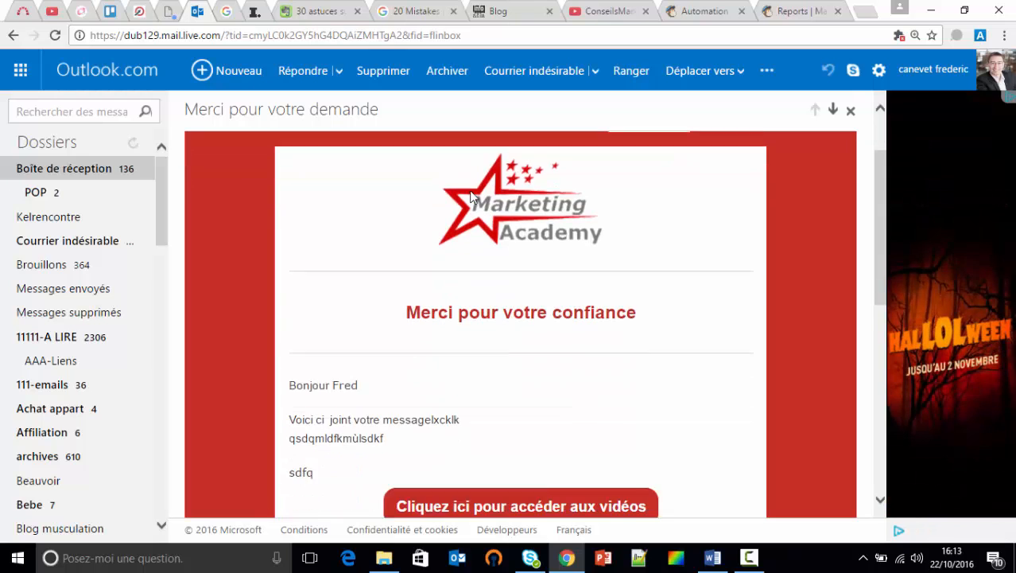
pyautogui.scroll(-4, 470, 193)
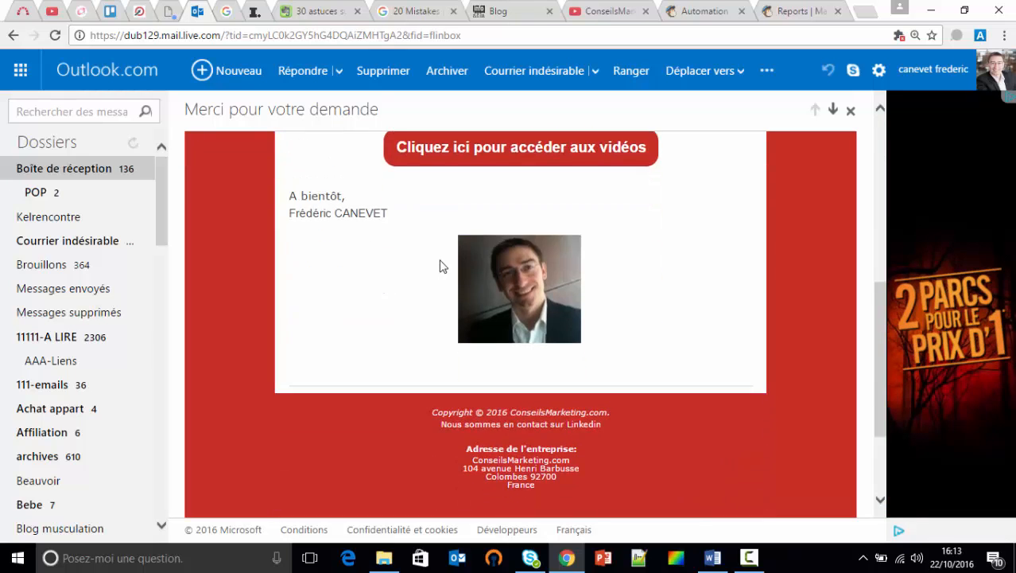
pyautogui.scroll(5, 442, 266)
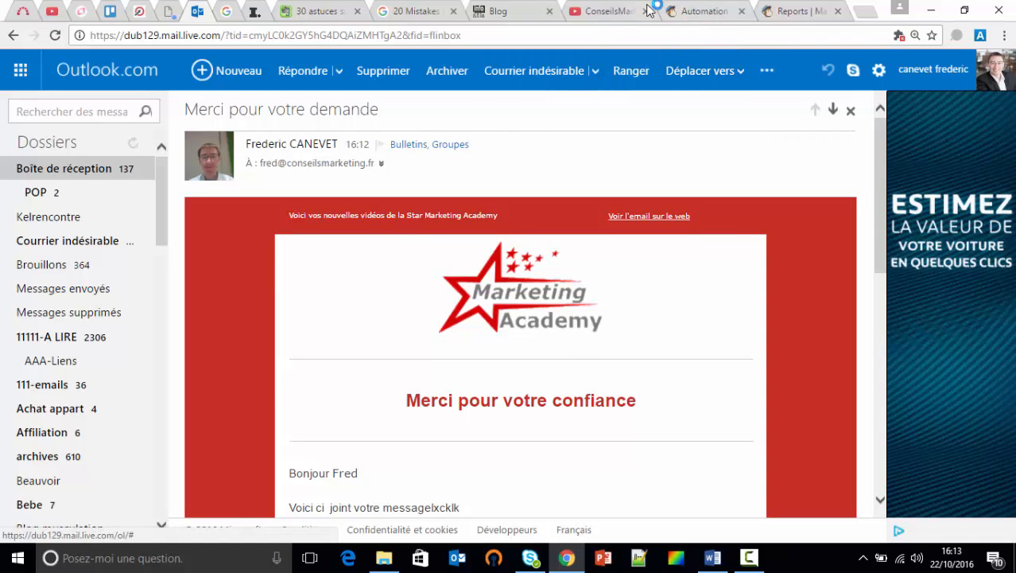
# Switch back to MailChimp and open the campaign reports.
pyautogui.click(677, 11)
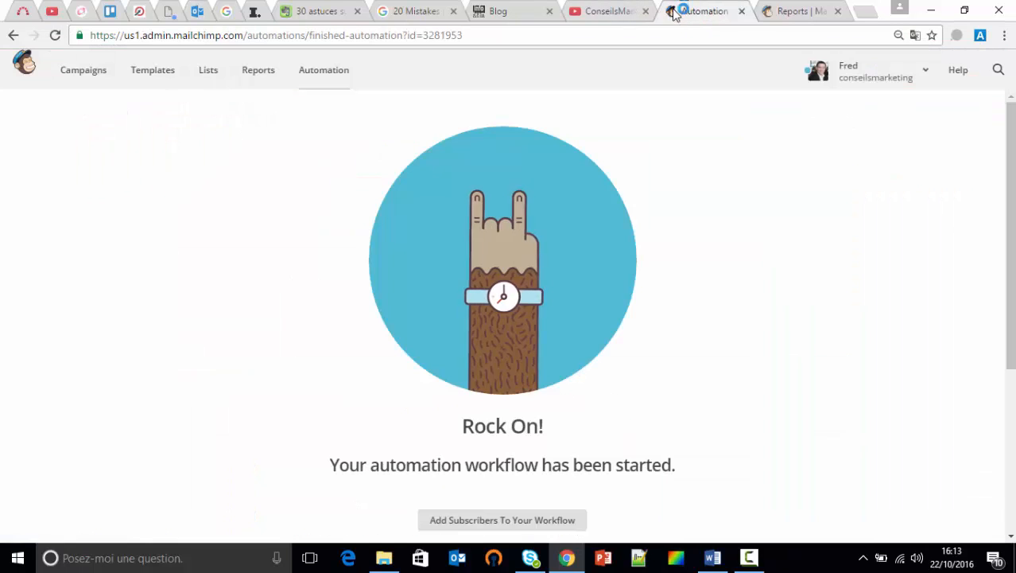
pyautogui.click(257, 75)
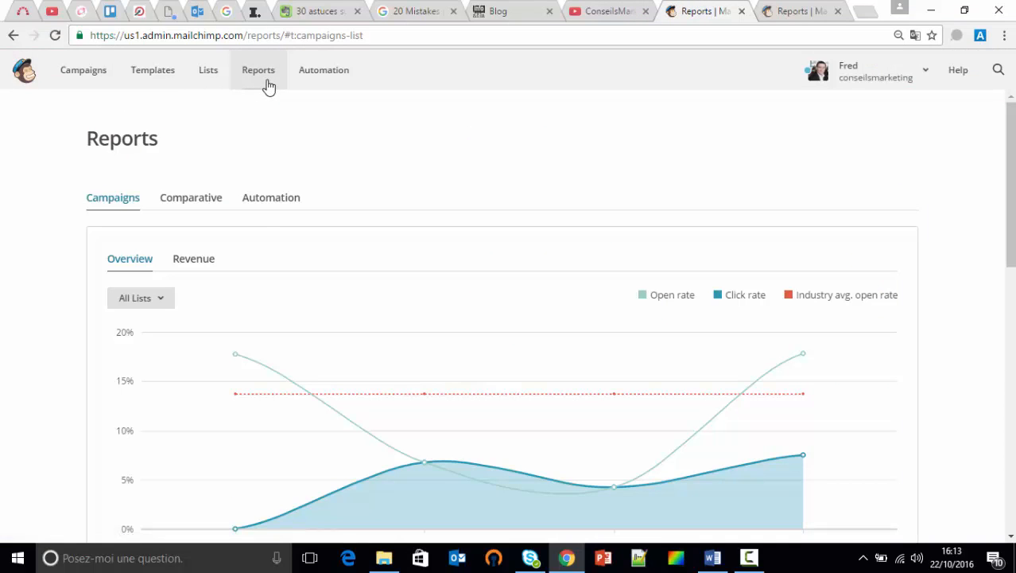
# Open the "Livre blanc CRM" report from the automation reports and review its workflow overview and statistics.
pyautogui.click(267, 201)
pyautogui.scroll(-2, 347, 175)
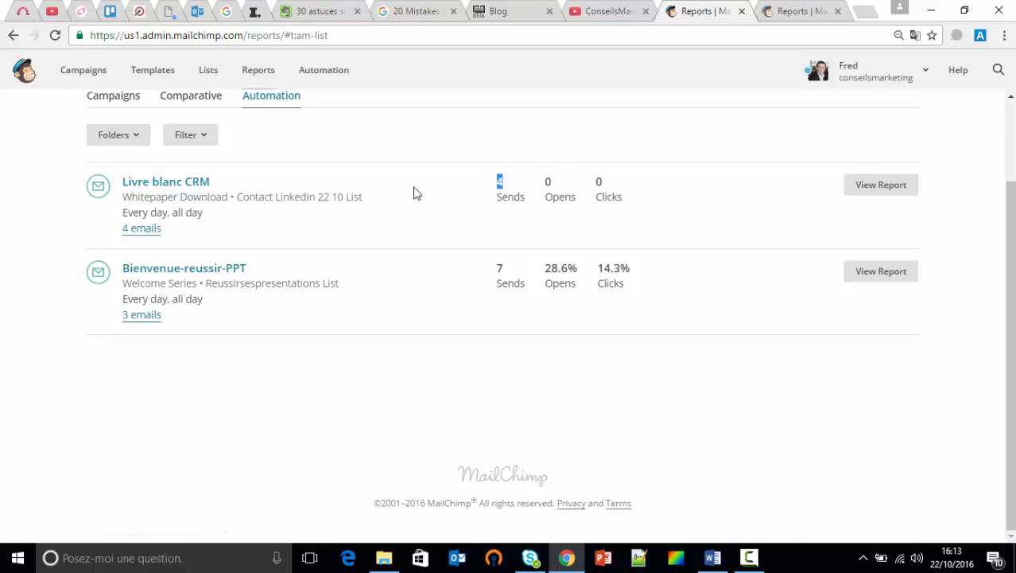
pyautogui.click(163, 185)
pyautogui.scroll(-3, 246, 198)
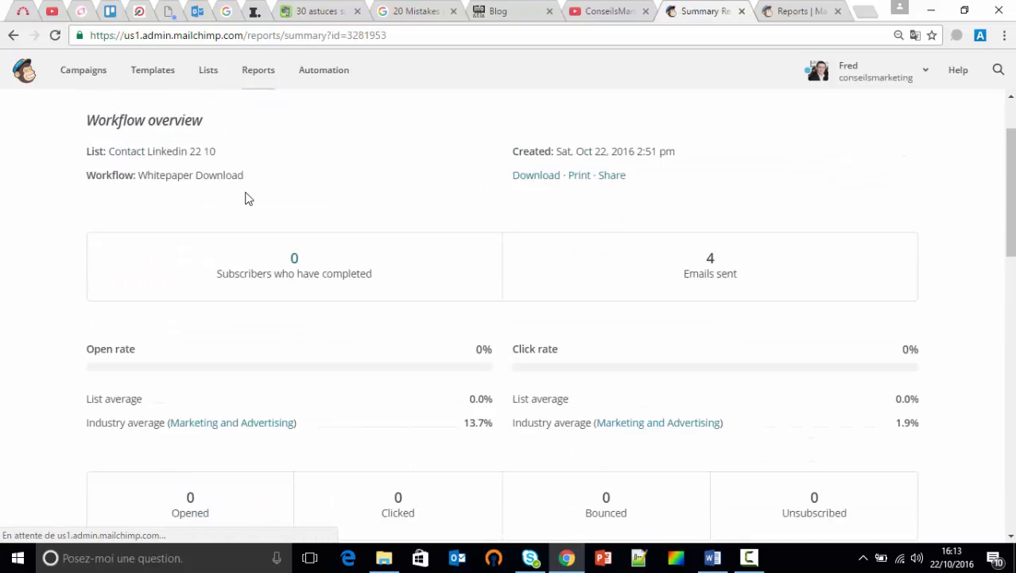
pyautogui.scroll(-1, 288, 189)
pyautogui.scroll(3, 309, 189)
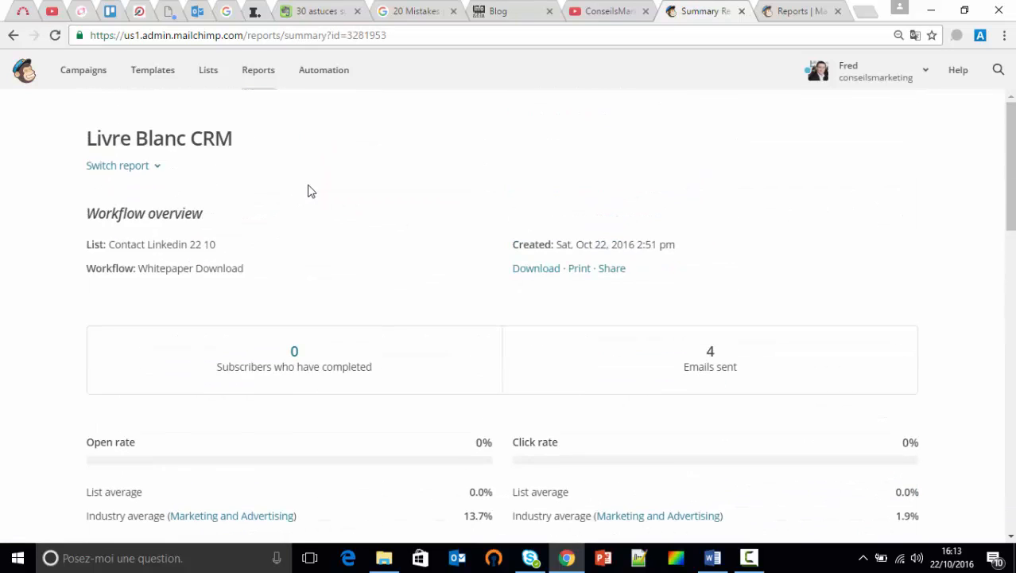
pyautogui.scroll(-2, 317, 198)
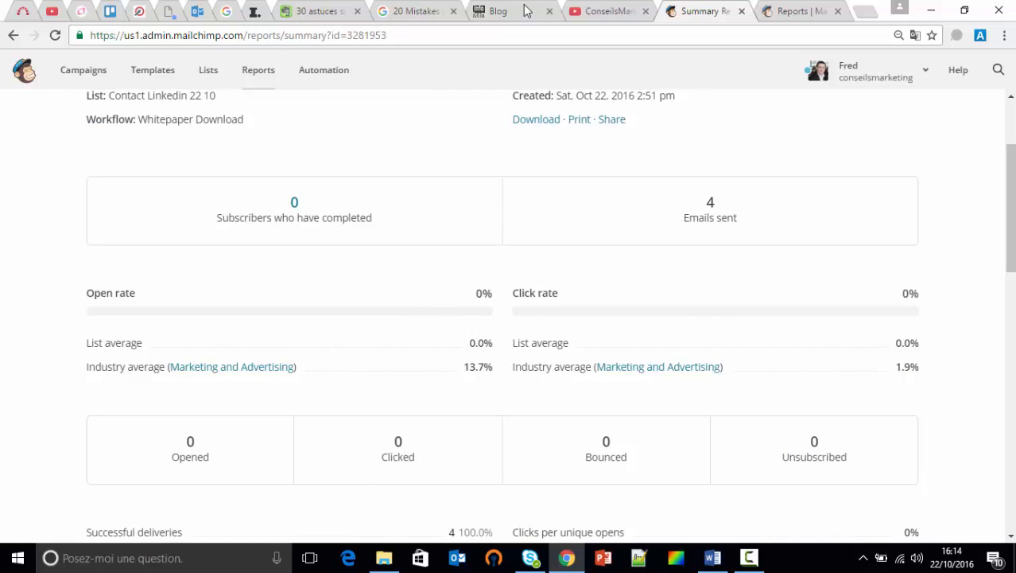
# Switch to Outlook and test the email's video button, logo and "Voir l'email sur le web" links, closing each opened page.
pyautogui.click(198, 11)
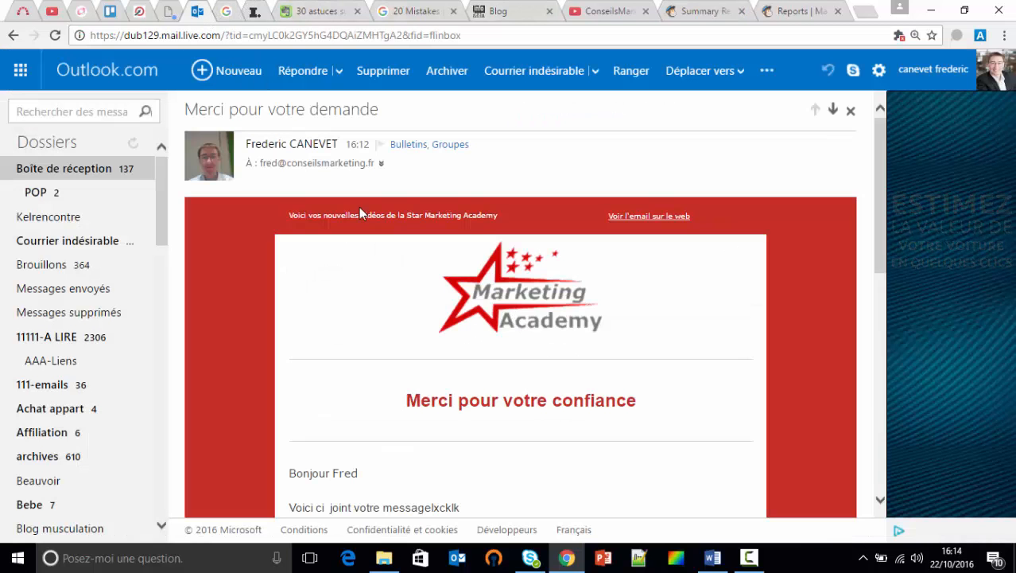
pyautogui.scroll(-5, 359, 207)
pyautogui.click(457, 230)
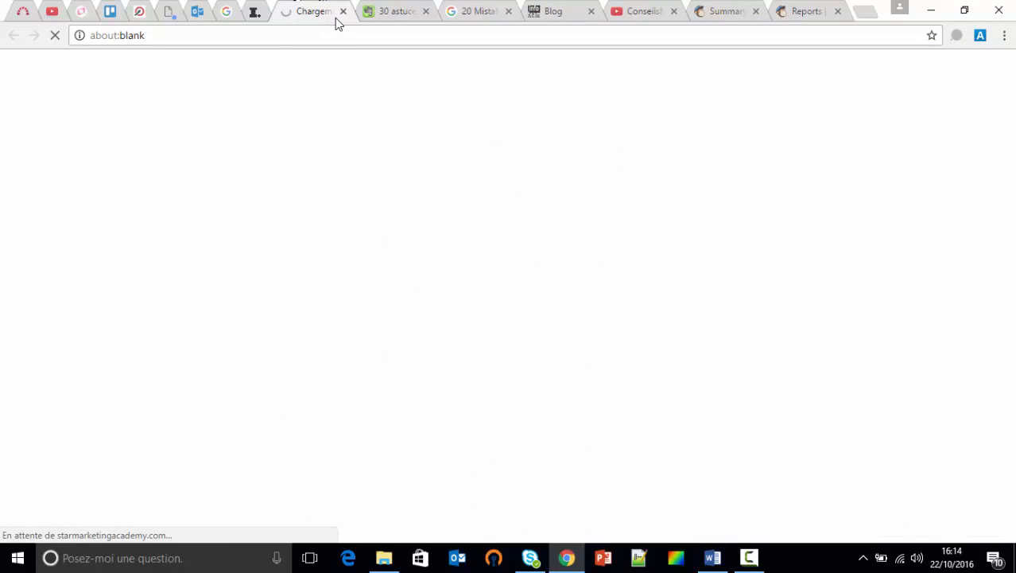
pyautogui.click(342, 12)
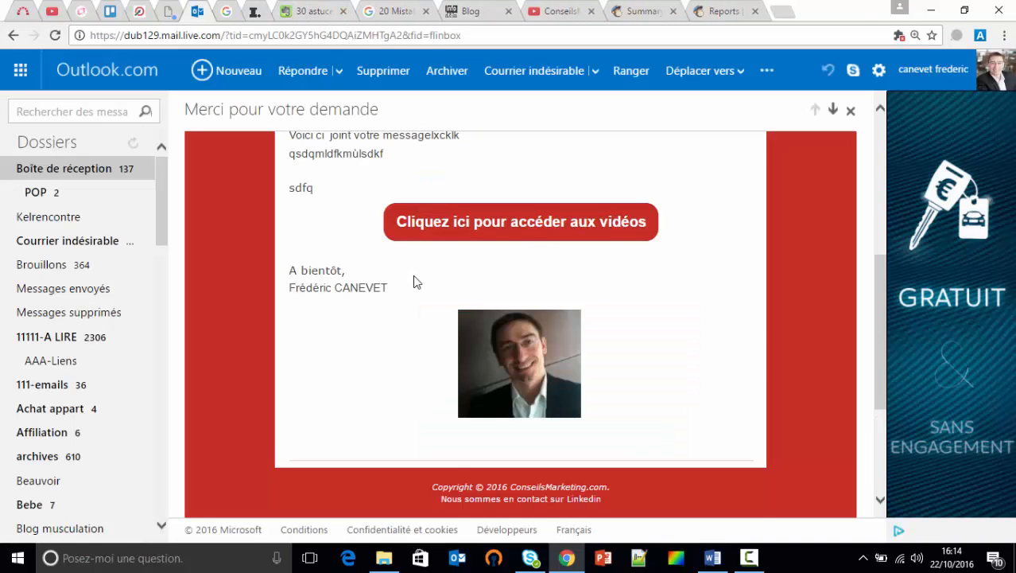
pyautogui.scroll(4, 416, 279)
pyautogui.scroll(2, 499, 241)
pyautogui.click(513, 309)
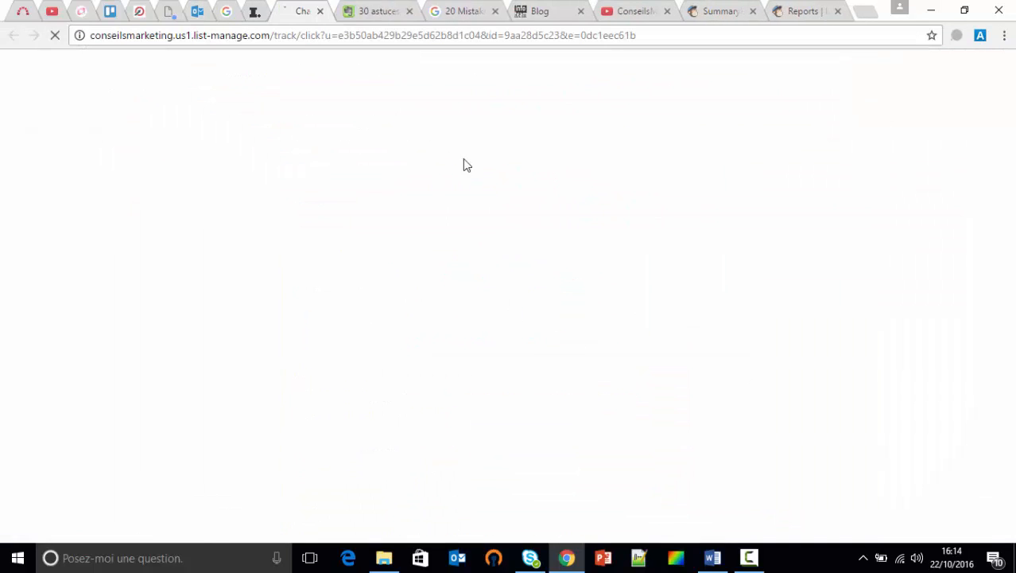
pyautogui.click(342, 12)
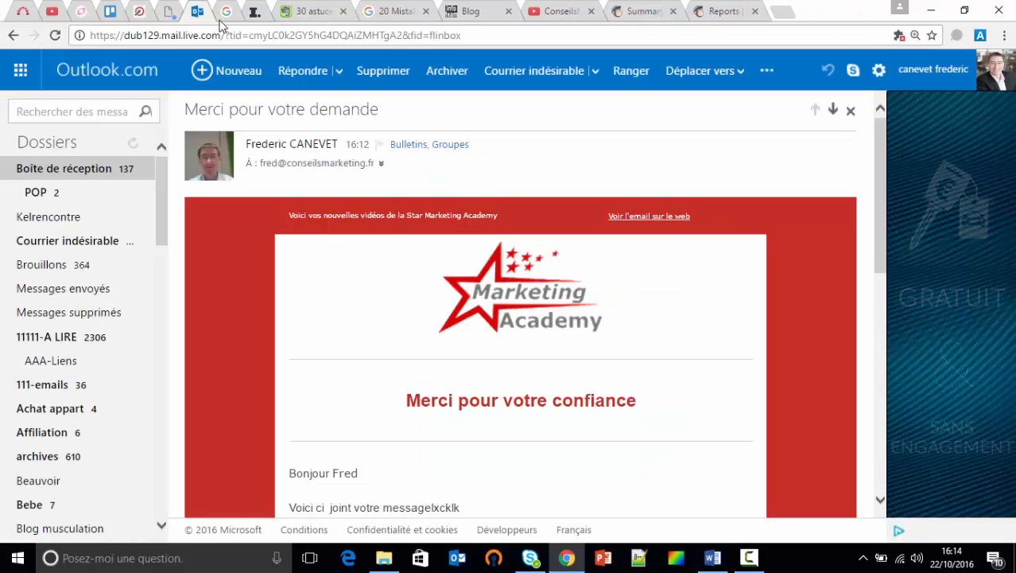
pyautogui.click(648, 217)
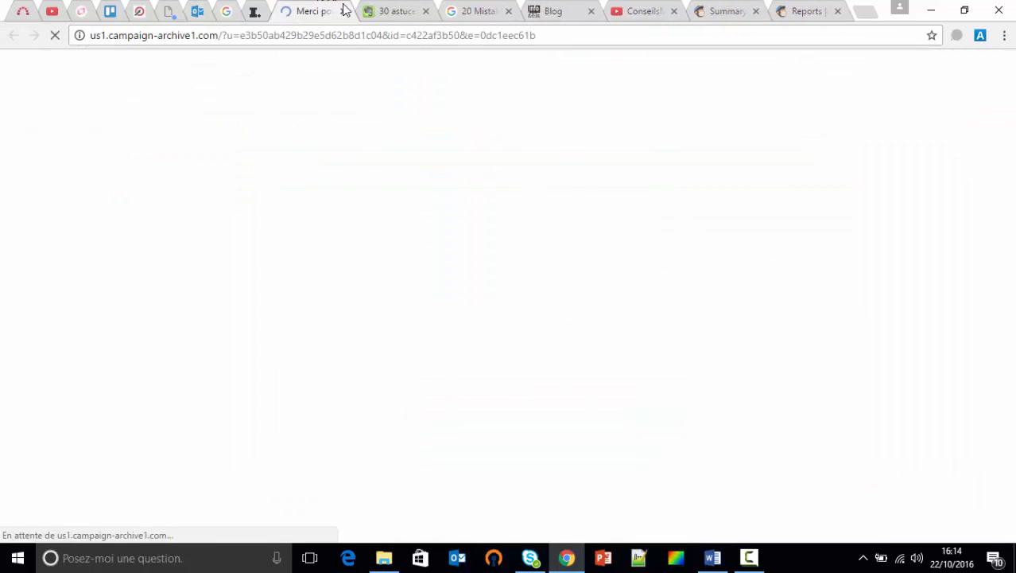
pyautogui.click(342, 12)
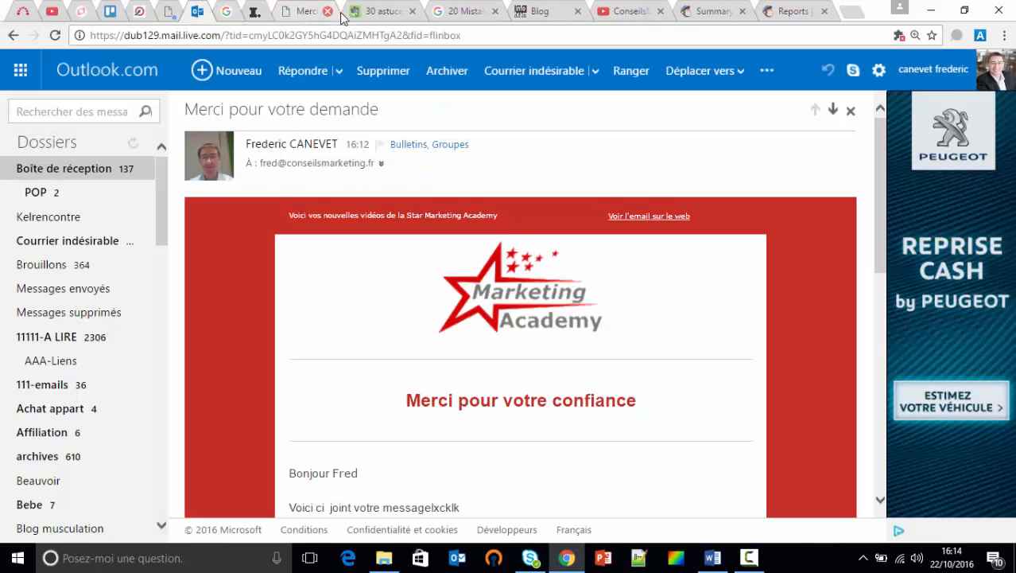
# Switch back to MailChimp and reopen the "Livre blanc CRM" report from the automation reports.
pyautogui.click(696, 12)
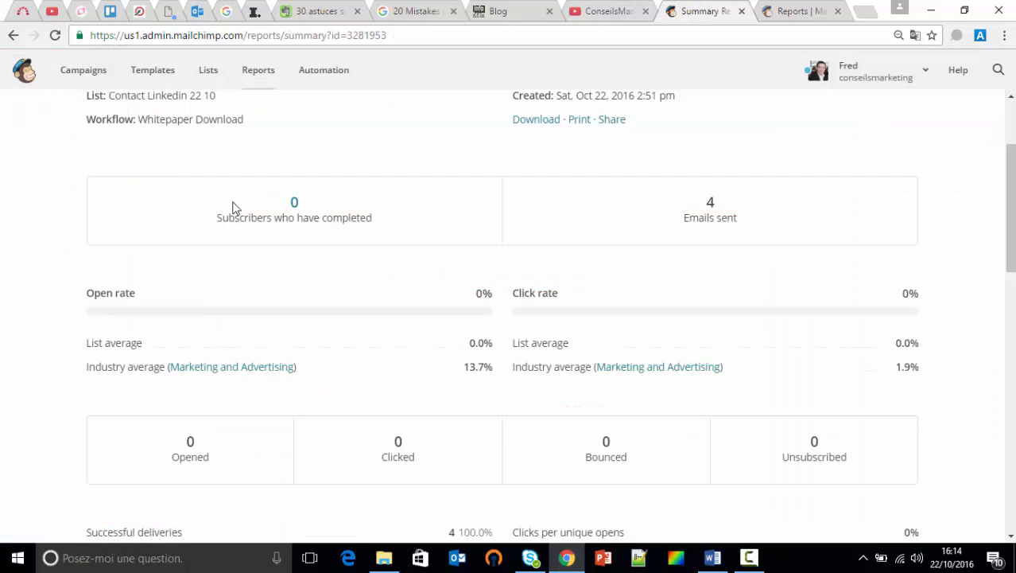
pyautogui.scroll(3, 220, 179)
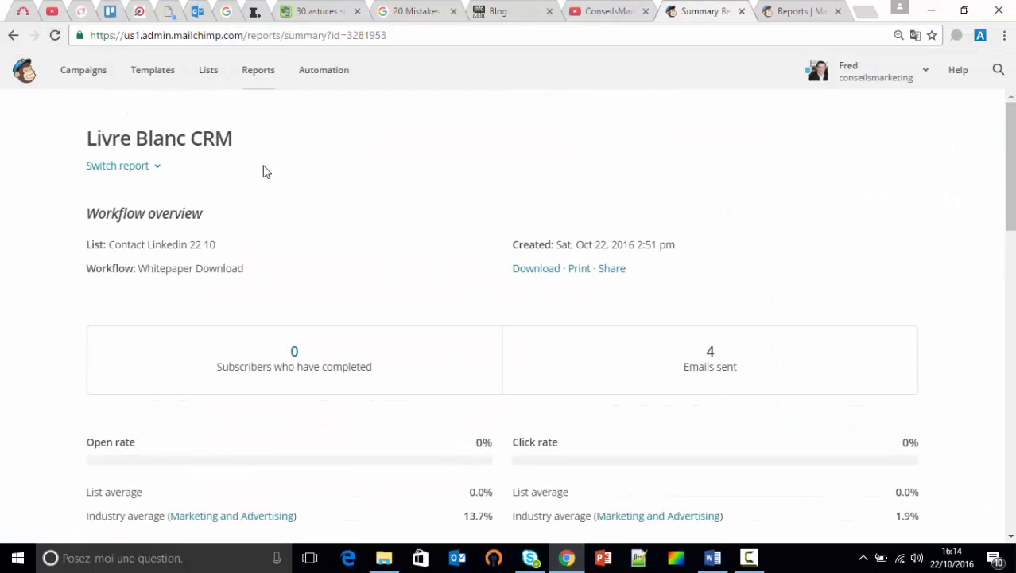
pyautogui.click(257, 73)
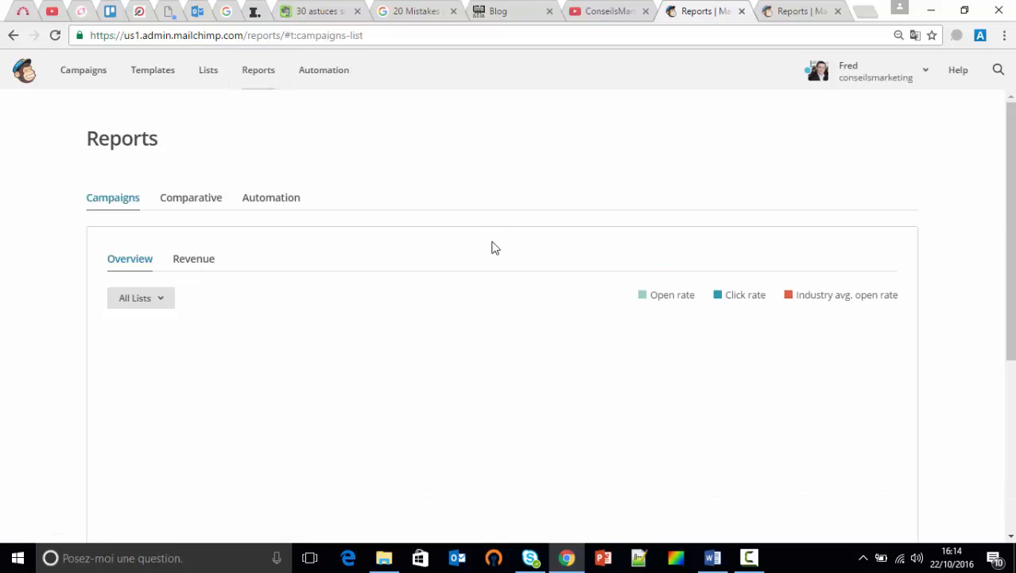
pyautogui.click(247, 201)
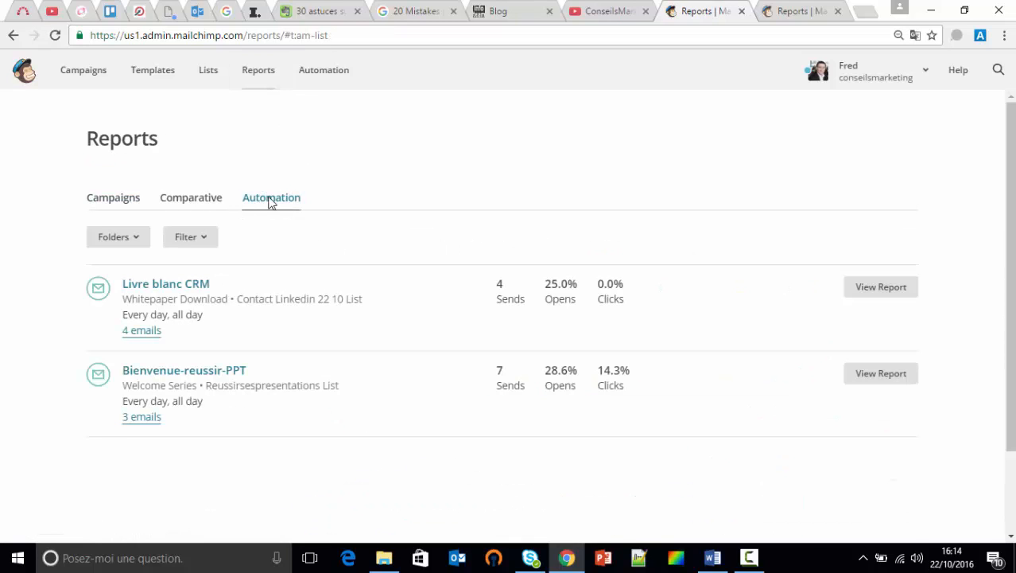
pyautogui.click(191, 287)
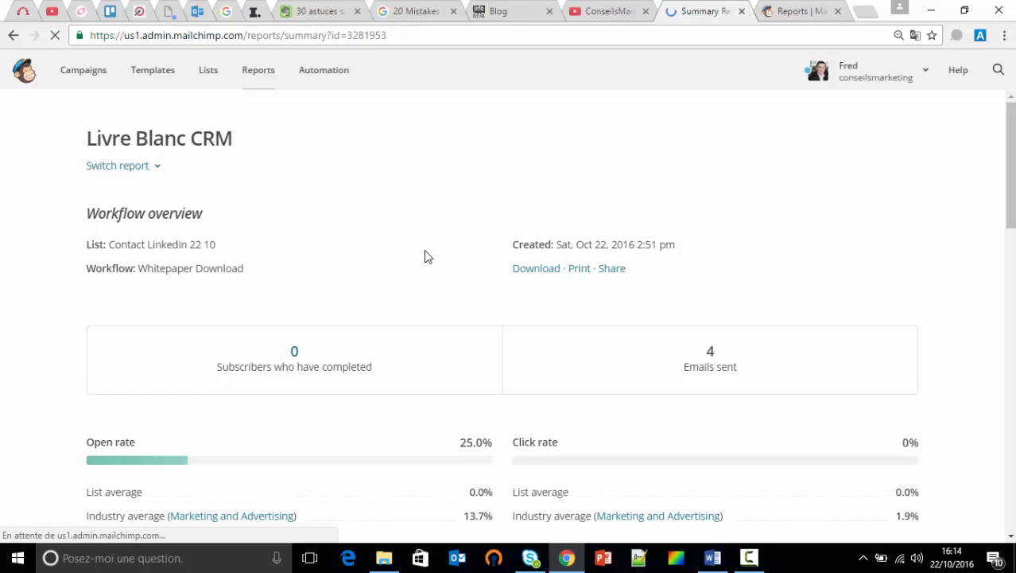
pyautogui.scroll(-2, 429, 254)
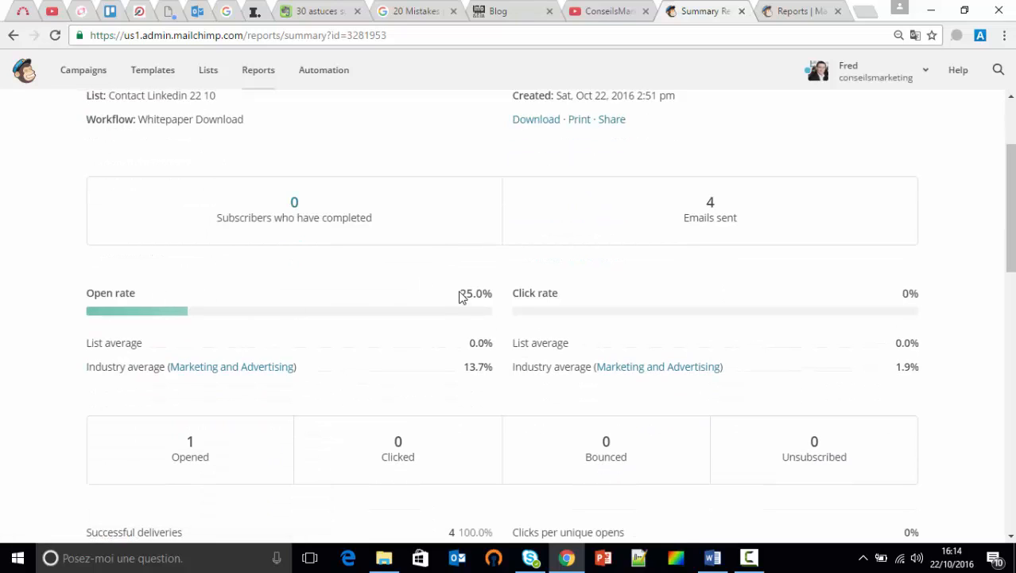
# Compare the workflow's open rate and click rate with the Marketing and Advertising industry averages.
pyautogui.moveTo(460, 296); pyautogui.dragTo(492, 291)
pyautogui.moveTo(704, 204); pyautogui.dragTo(719, 205)
pyautogui.scroll(-2, 692, 286)
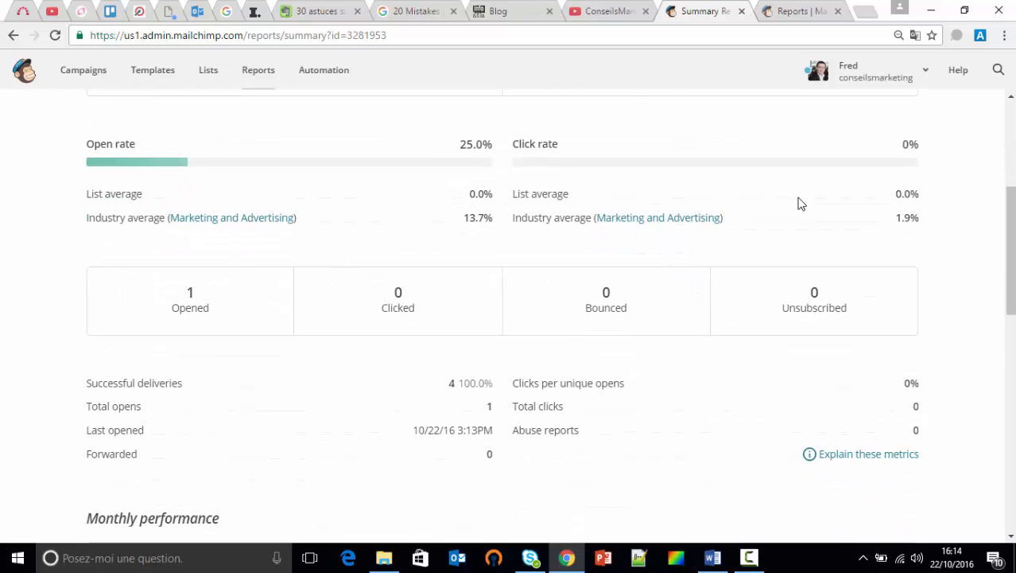
pyautogui.moveTo(521, 217); pyautogui.dragTo(568, 245)
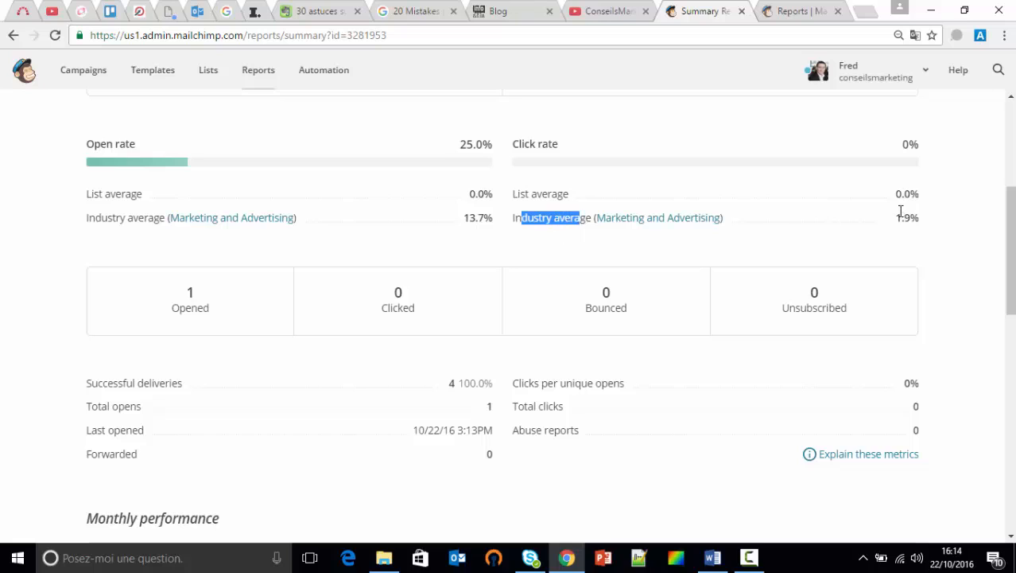
pyautogui.moveTo(897, 216); pyautogui.dragTo(916, 212)
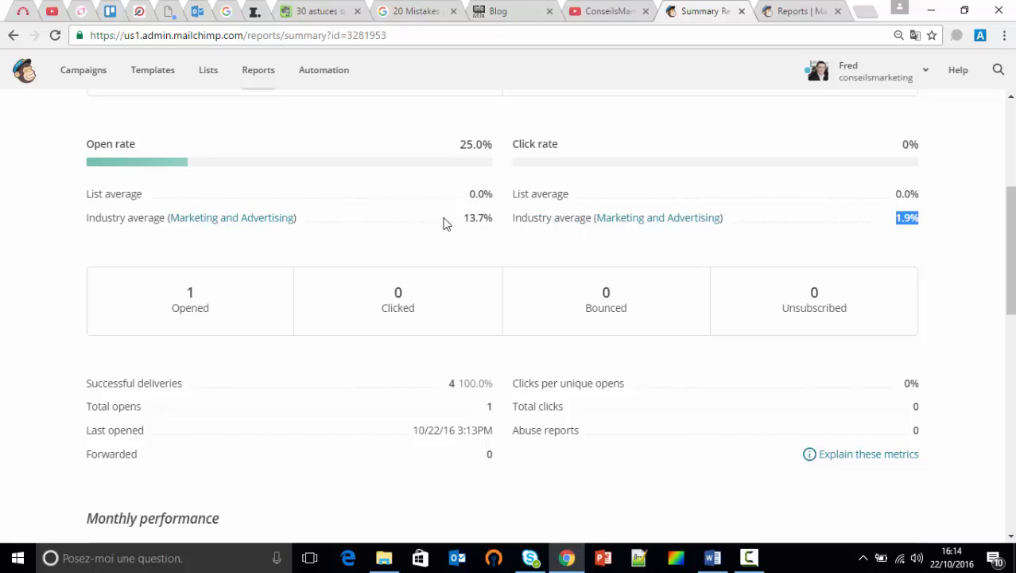
pyautogui.moveTo(466, 217); pyautogui.dragTo(482, 217)
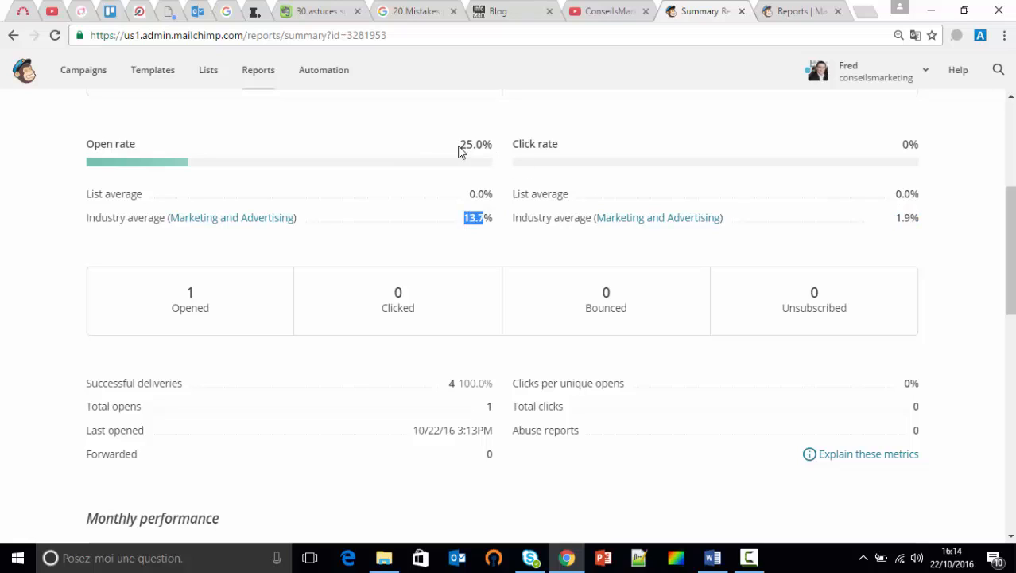
pyautogui.click(465, 224)
pyautogui.moveTo(894, 220); pyautogui.dragTo(921, 217)
pyautogui.click(921, 217)
pyautogui.doubleClick(916, 220)
pyautogui.moveTo(901, 144); pyautogui.dragTo(917, 144)
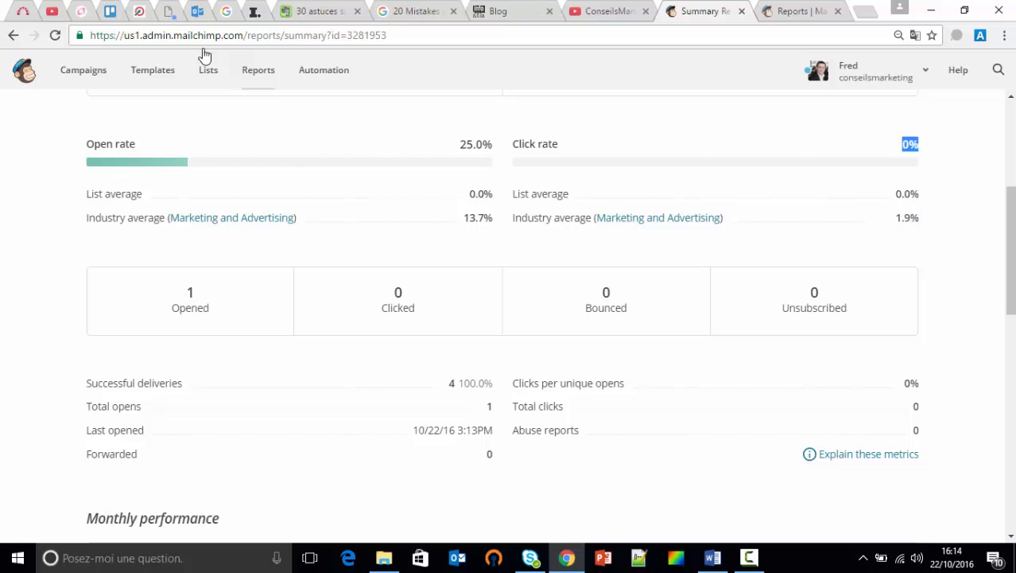
# Refresh the workflow report and check its open rate against the industry average again.
pyautogui.click(55, 35)
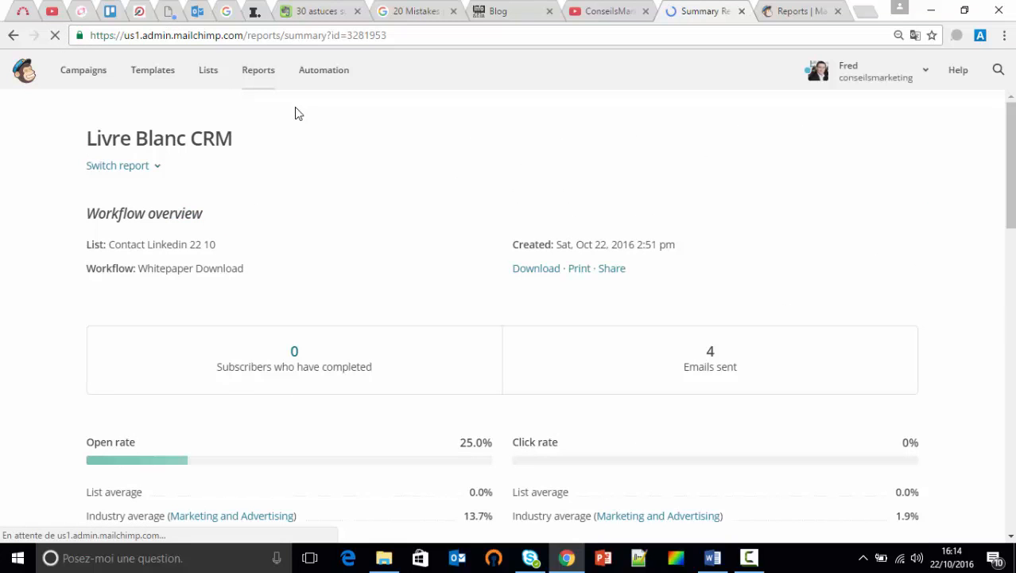
pyautogui.scroll(-3, 538, 254)
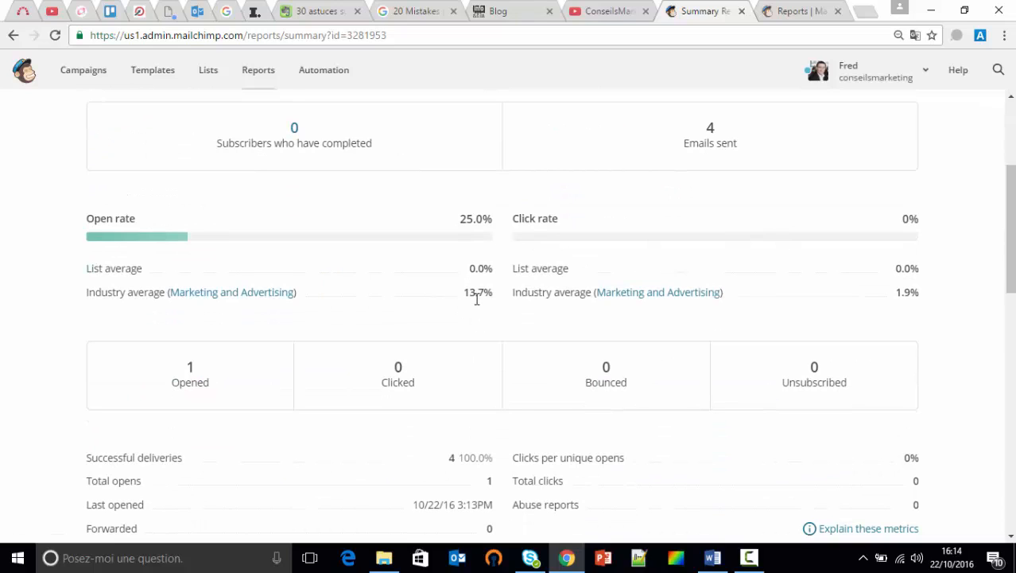
pyautogui.moveTo(459, 219); pyautogui.dragTo(492, 221)
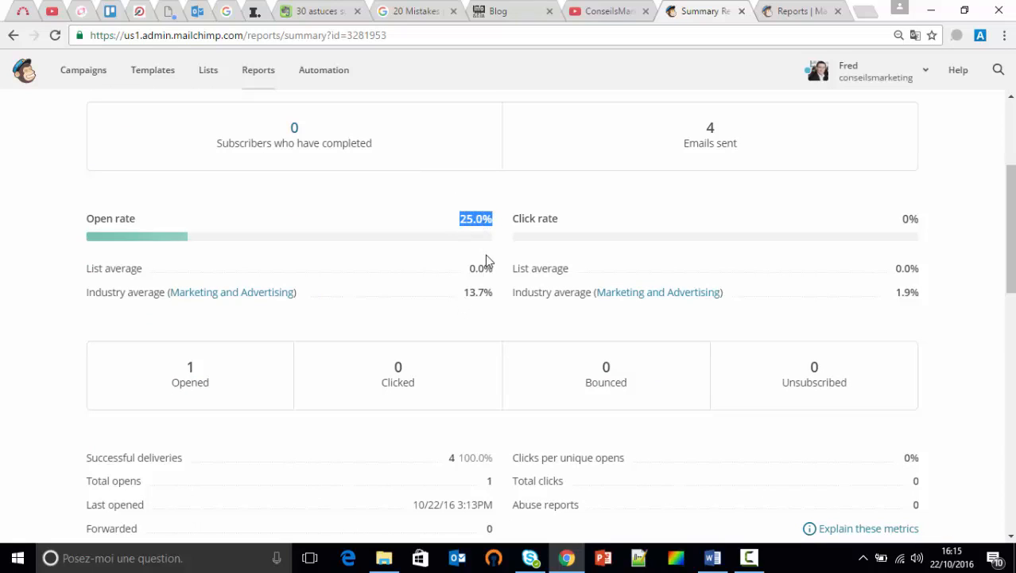
pyautogui.scroll(-1, 485, 254)
pyautogui.moveTo(464, 222); pyautogui.dragTo(490, 222)
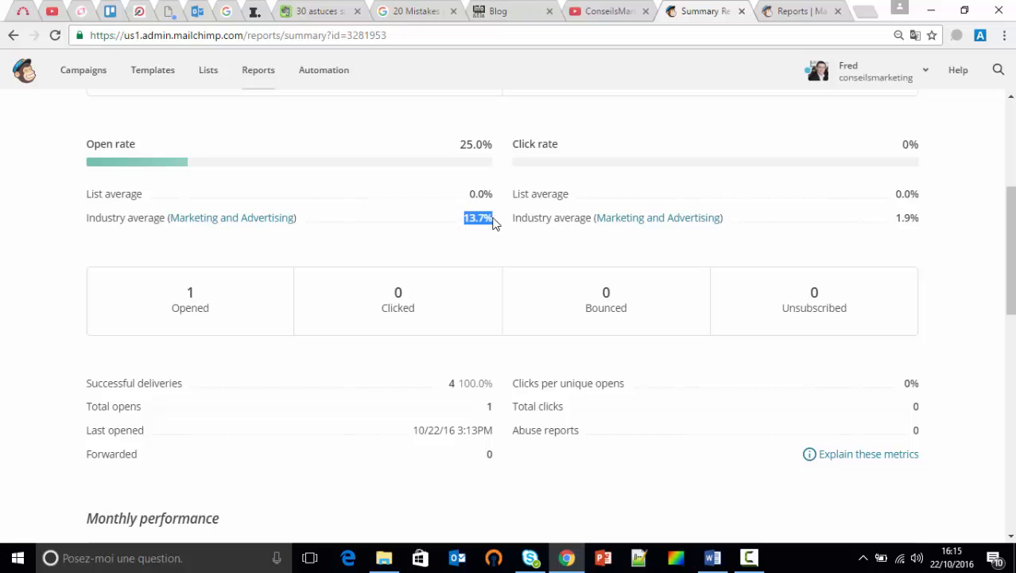
# Open the individual report of the "Merci pour votre demande" workflow email and review its open and click rates.
pyautogui.scroll(-3, 493, 223)
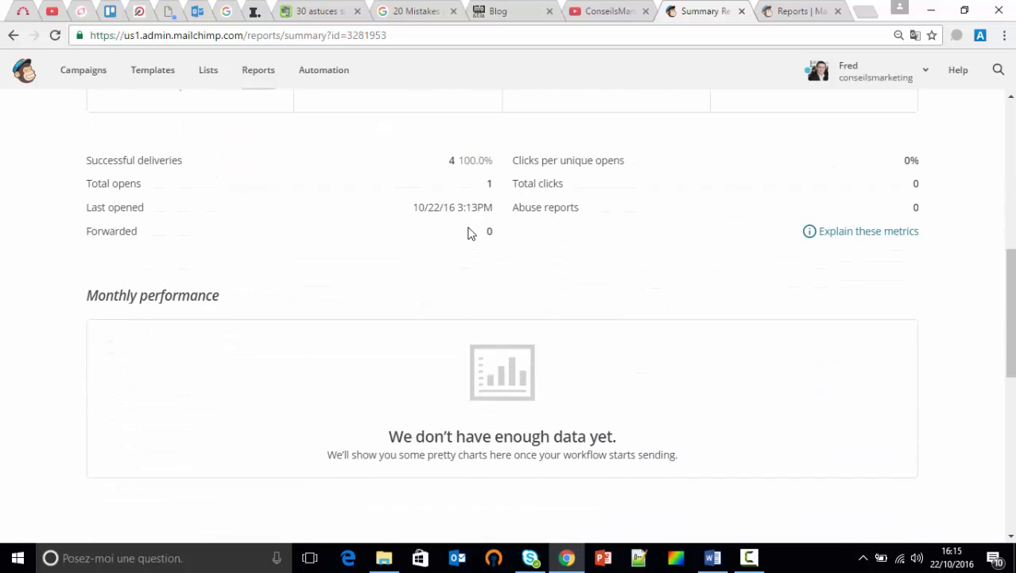
pyautogui.scroll(-1, 469, 231)
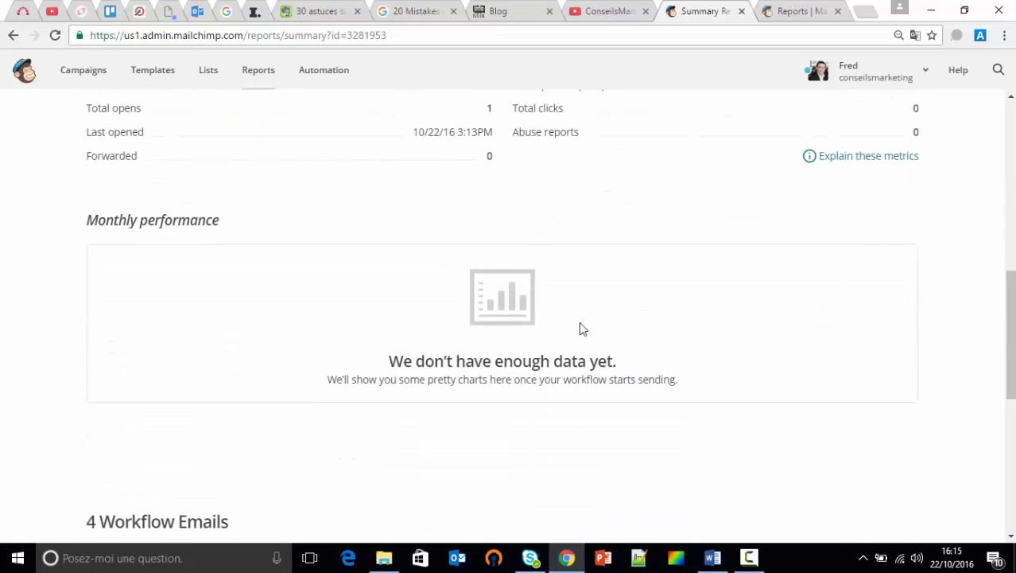
pyautogui.scroll(-6, 572, 318)
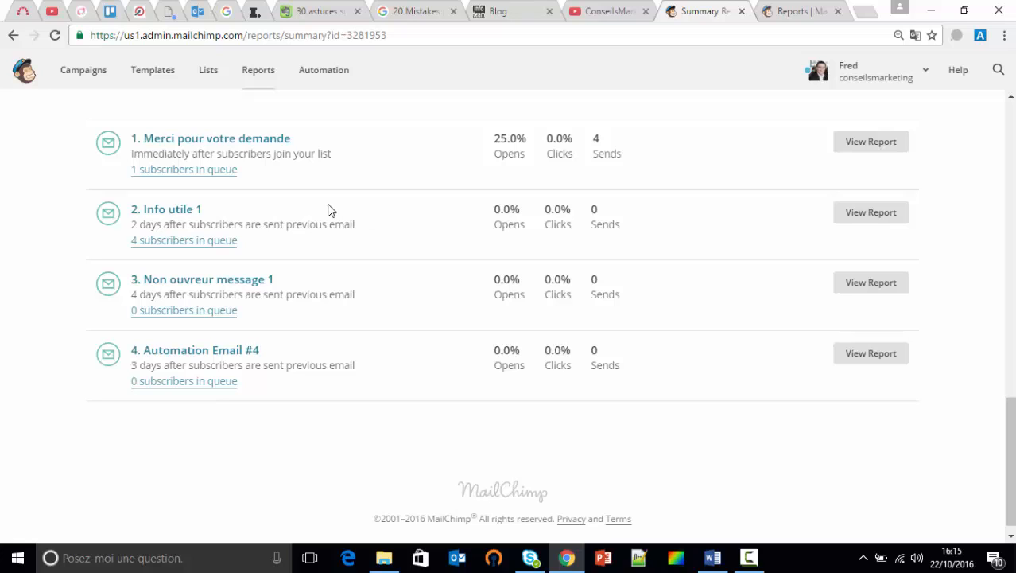
pyautogui.click(889, 143)
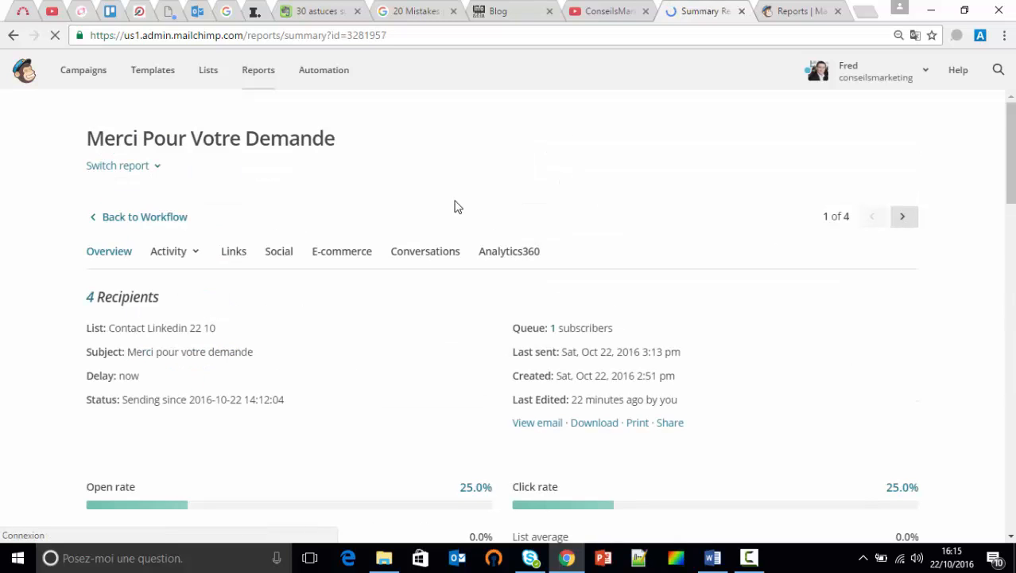
pyautogui.scroll(-2, 480, 205)
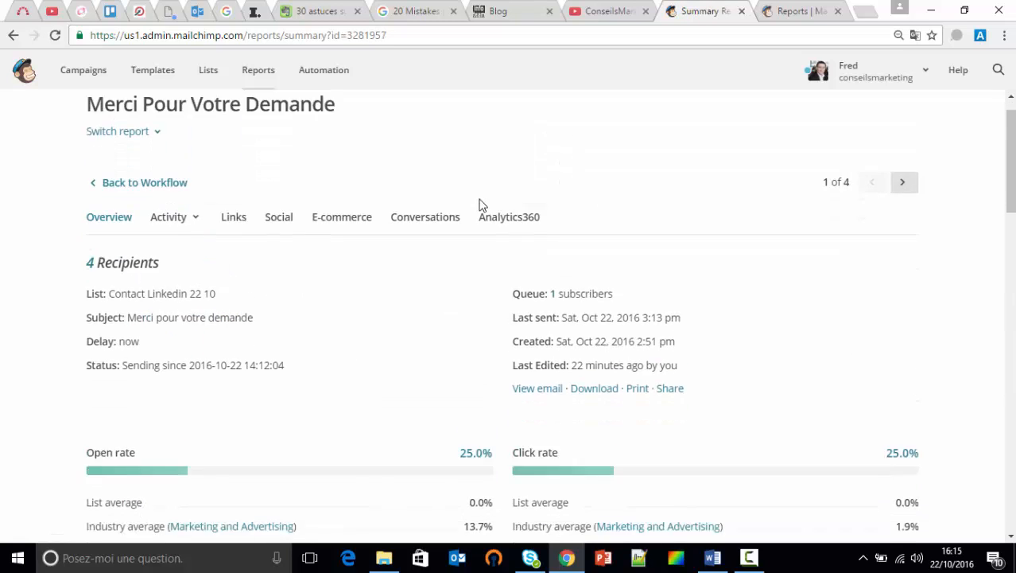
pyautogui.scroll(-1, 481, 205)
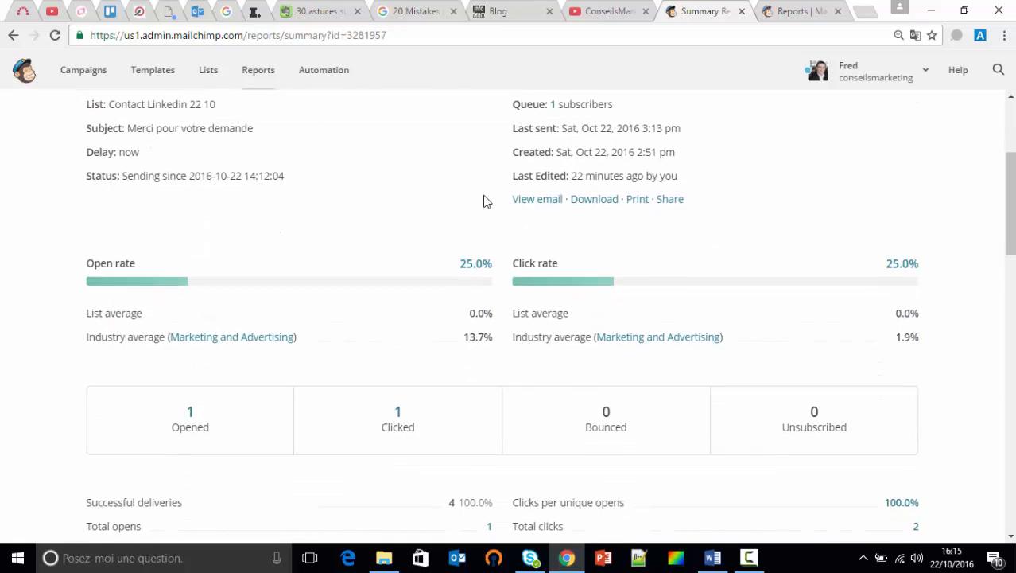
# Open the link details behind the email's total clicks and display the Click Map.
pyautogui.scroll(-5, 483, 201)
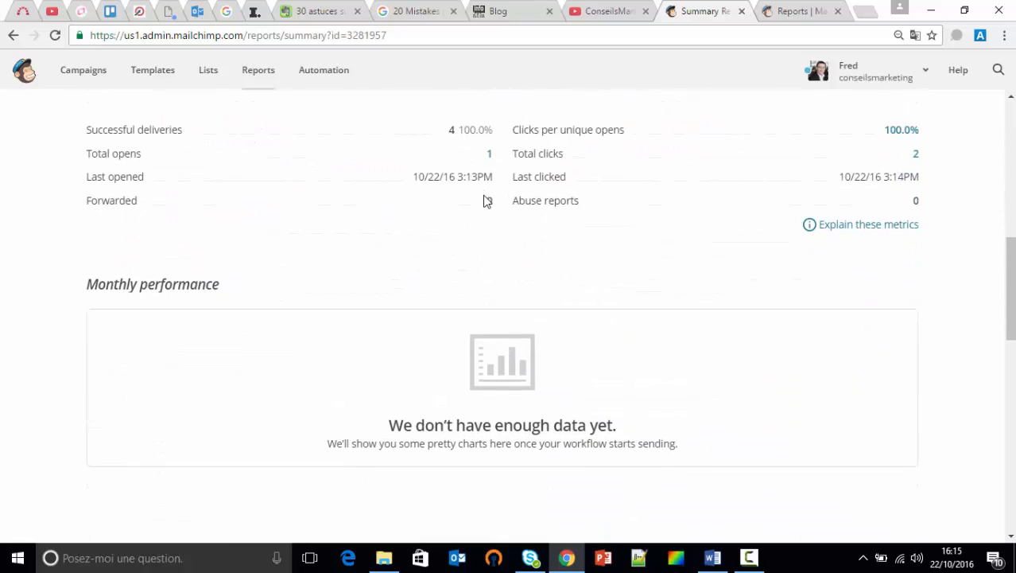
pyautogui.click(915, 154)
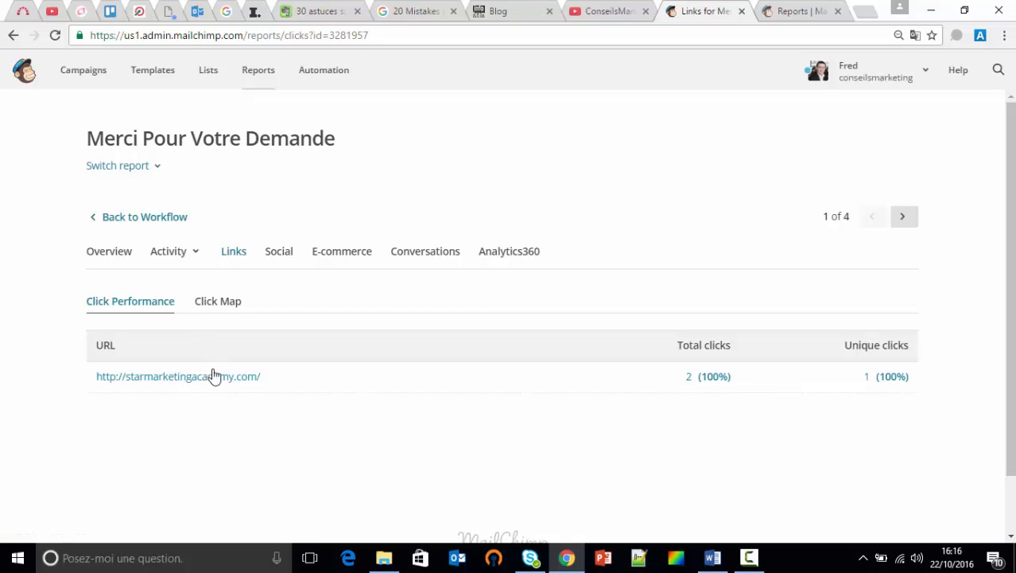
pyautogui.click(212, 301)
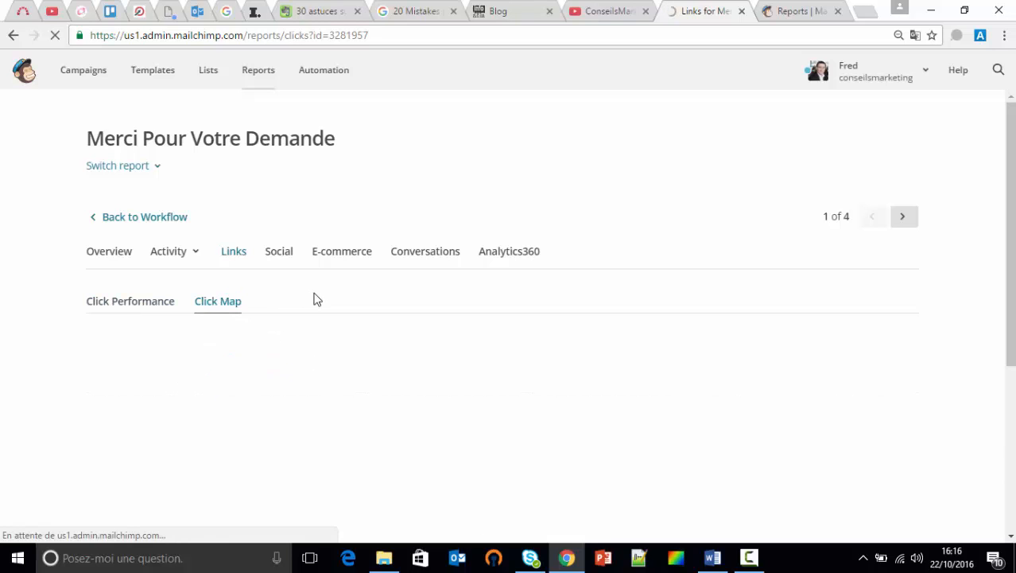
# Examine the Click Map to see which links and buttons in the "Merci pour votre demande" email were clicked.
pyautogui.scroll(-1, 317, 299)
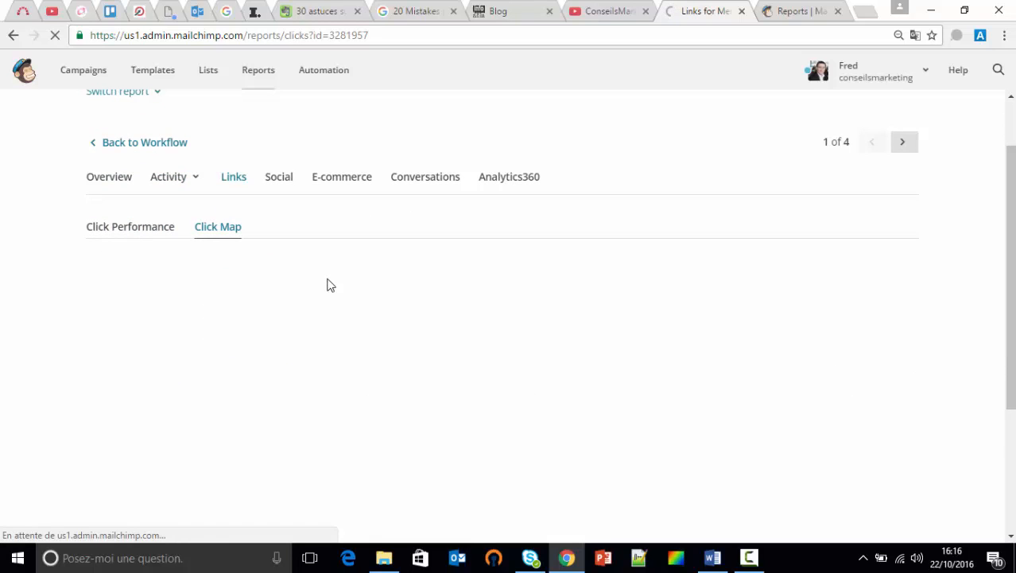
pyautogui.scroll(-2, 438, 363)
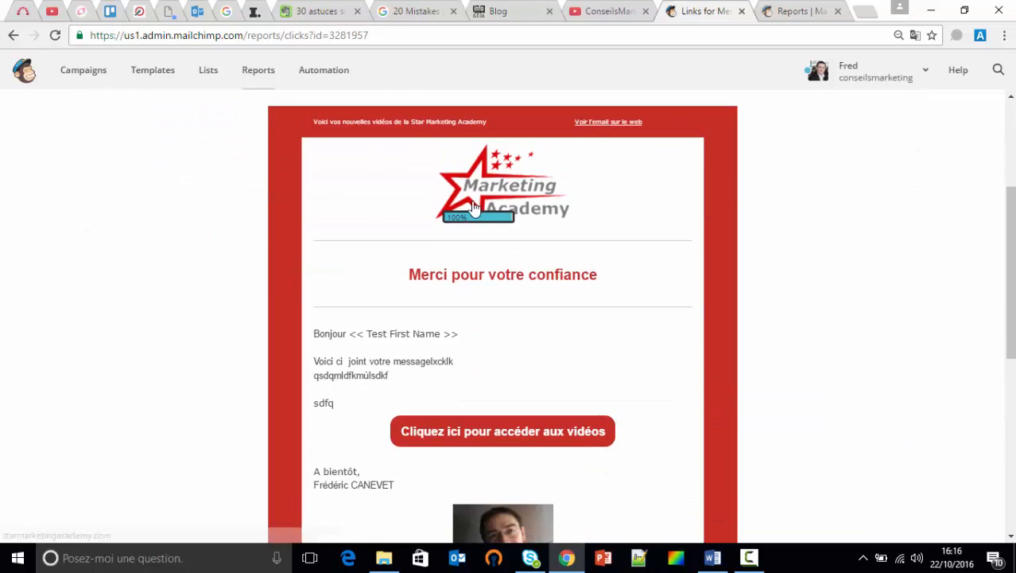
pyautogui.scroll(-2, 477, 228)
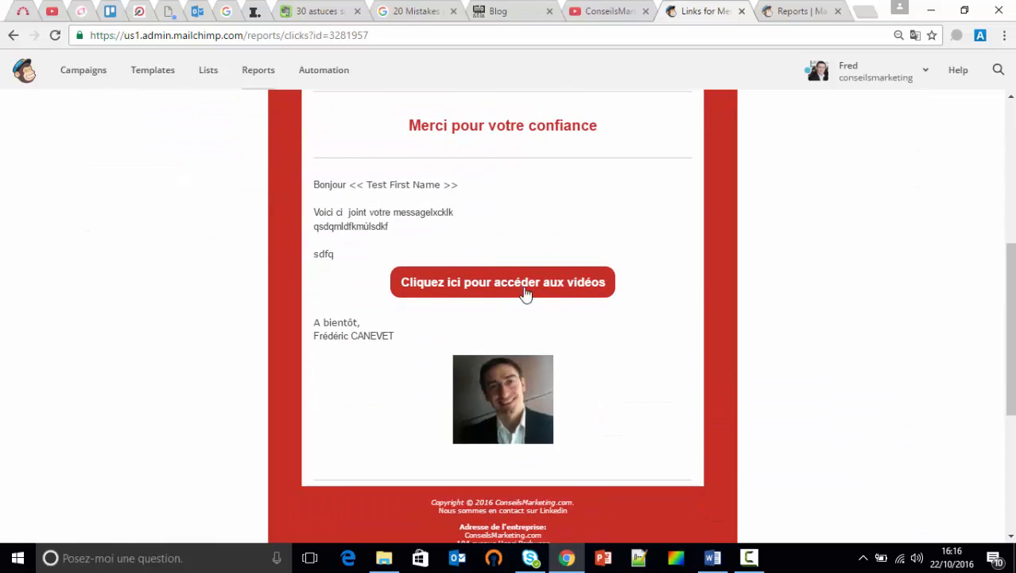
pyautogui.scroll(5, 501, 288)
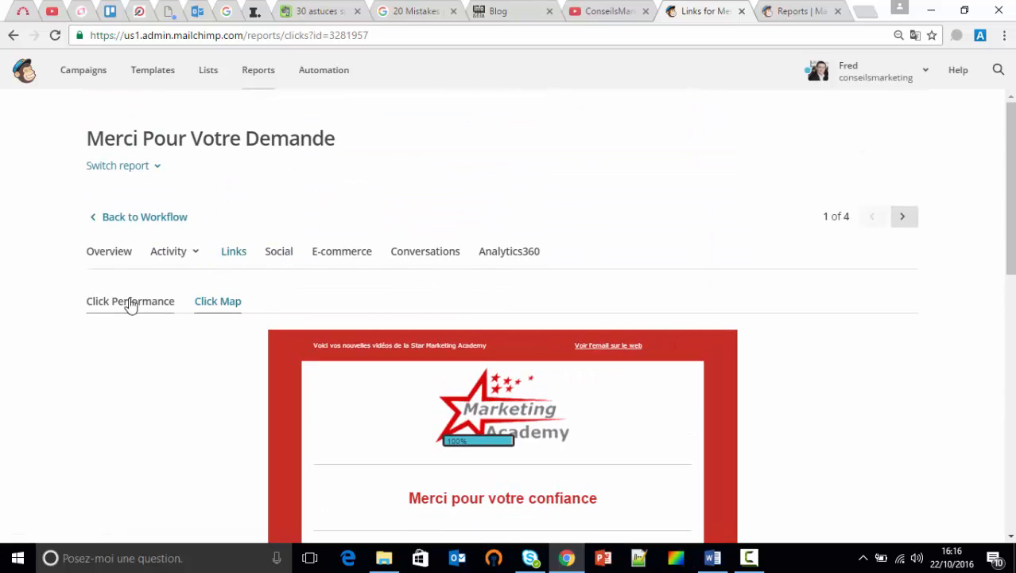
# Check the email report's activity categories and return to its Overview to review the open, click, bounce, unsubscribe and delivery statistics.
pyautogui.click(162, 259)
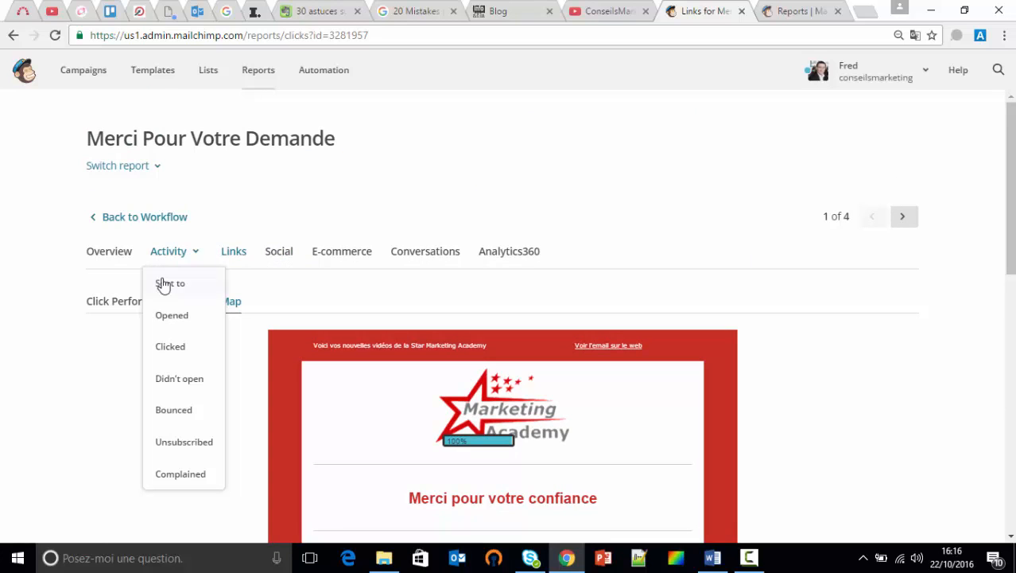
pyautogui.click(110, 253)
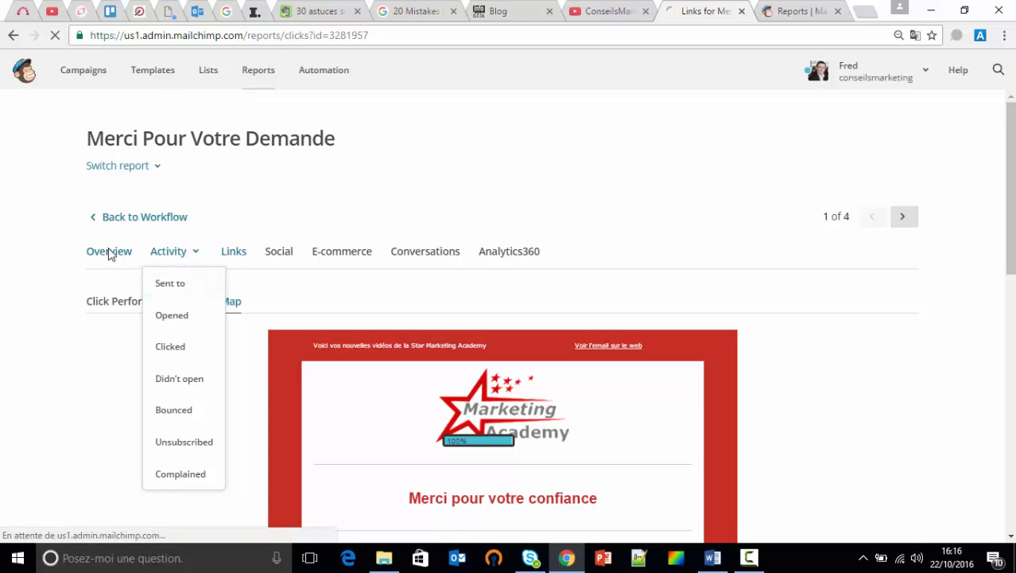
pyautogui.scroll(-2, 238, 286)
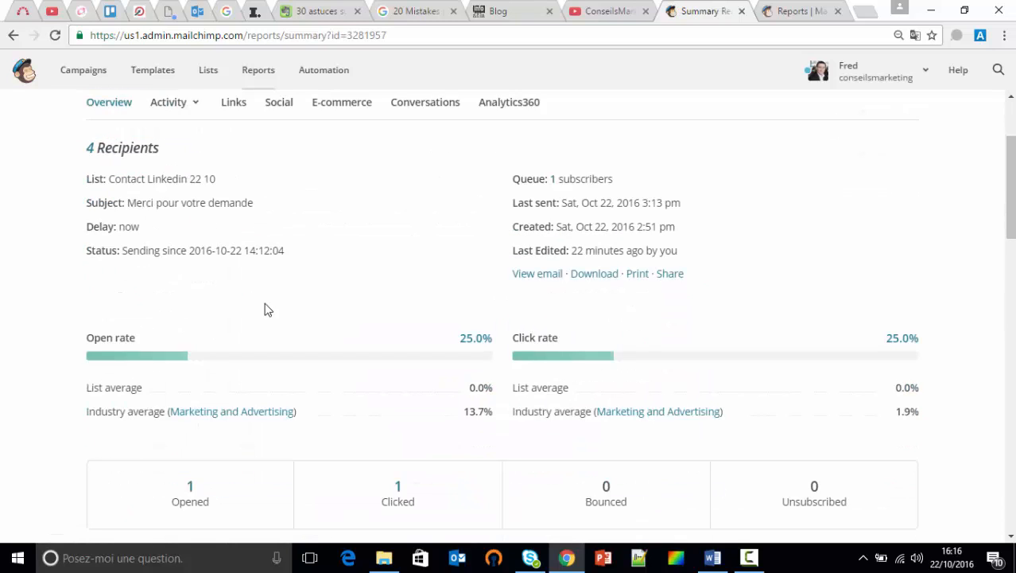
pyautogui.scroll(-3, 283, 277)
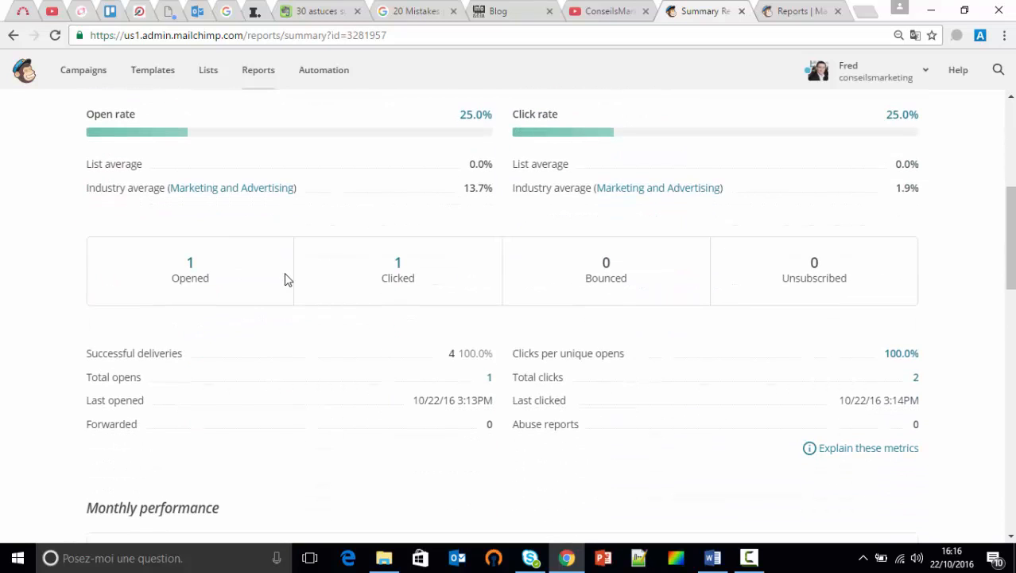